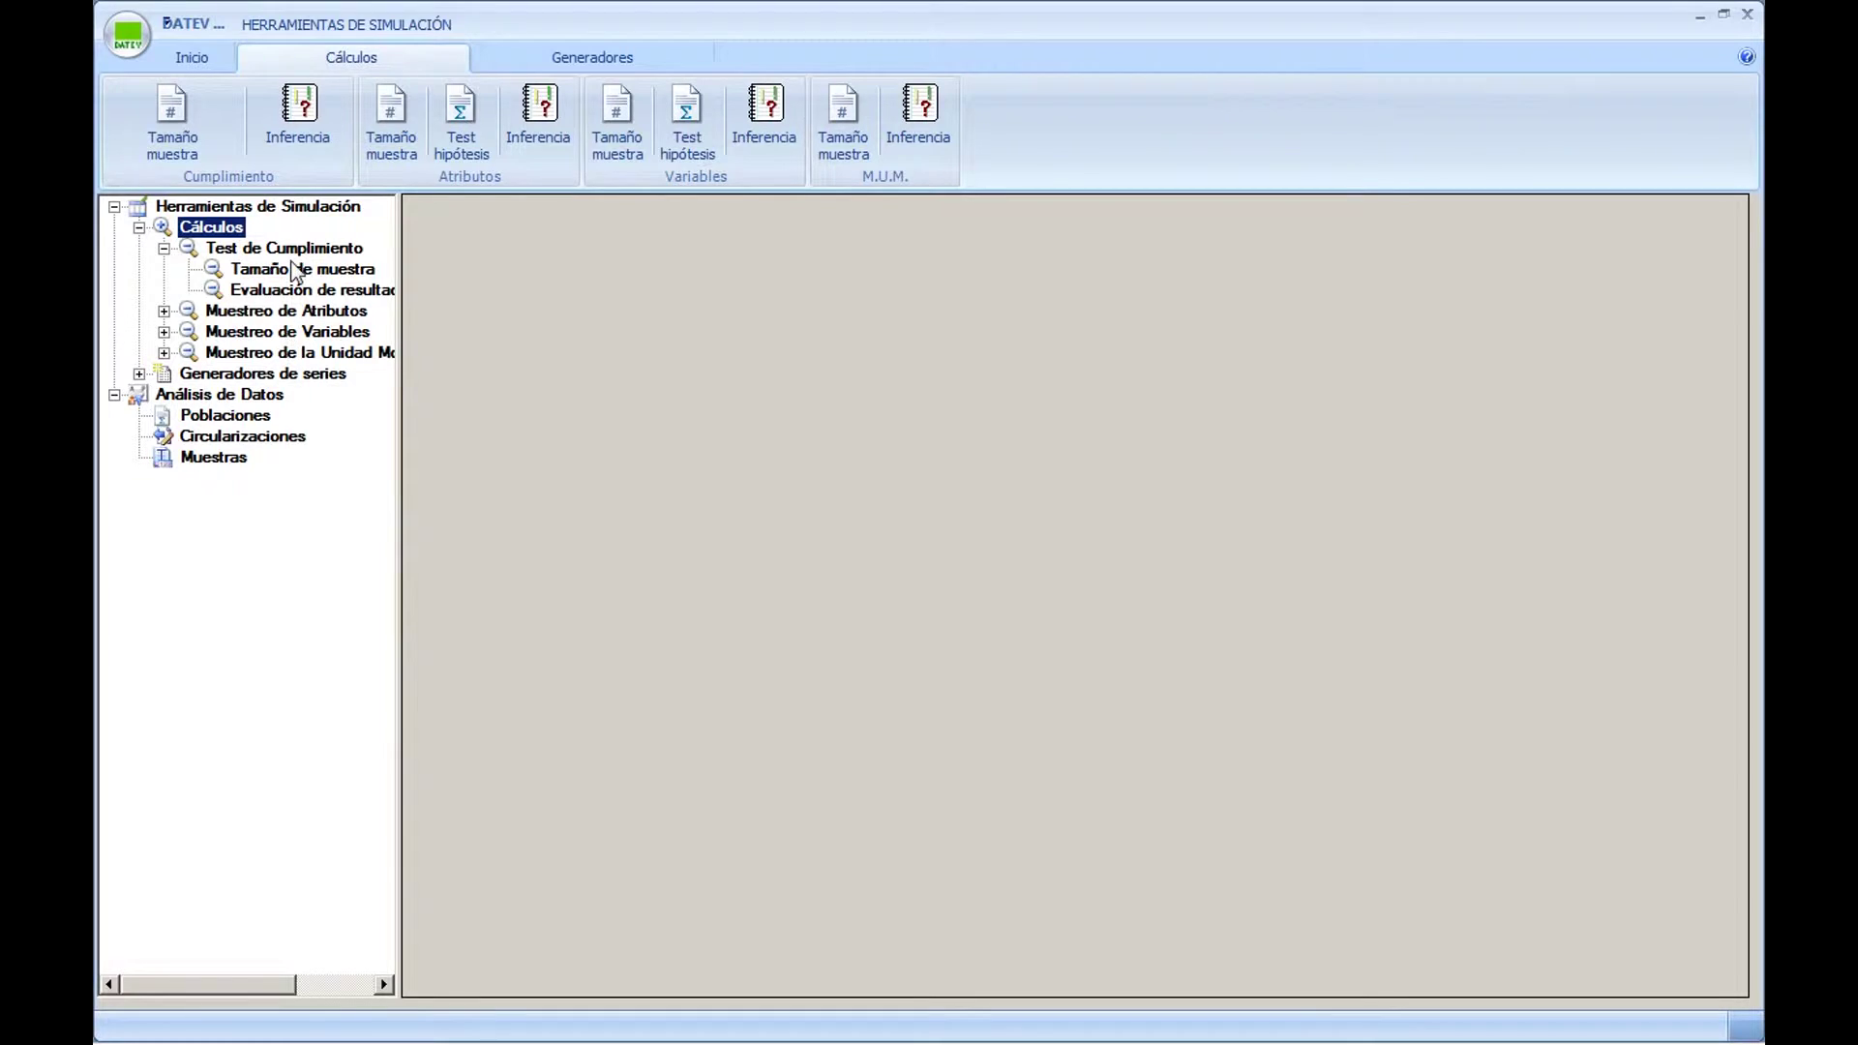
# Expand the series generators and view the random number list and M.U.M. series forms, widening the navigation tree to show full names
pyautogui.click(267, 206)
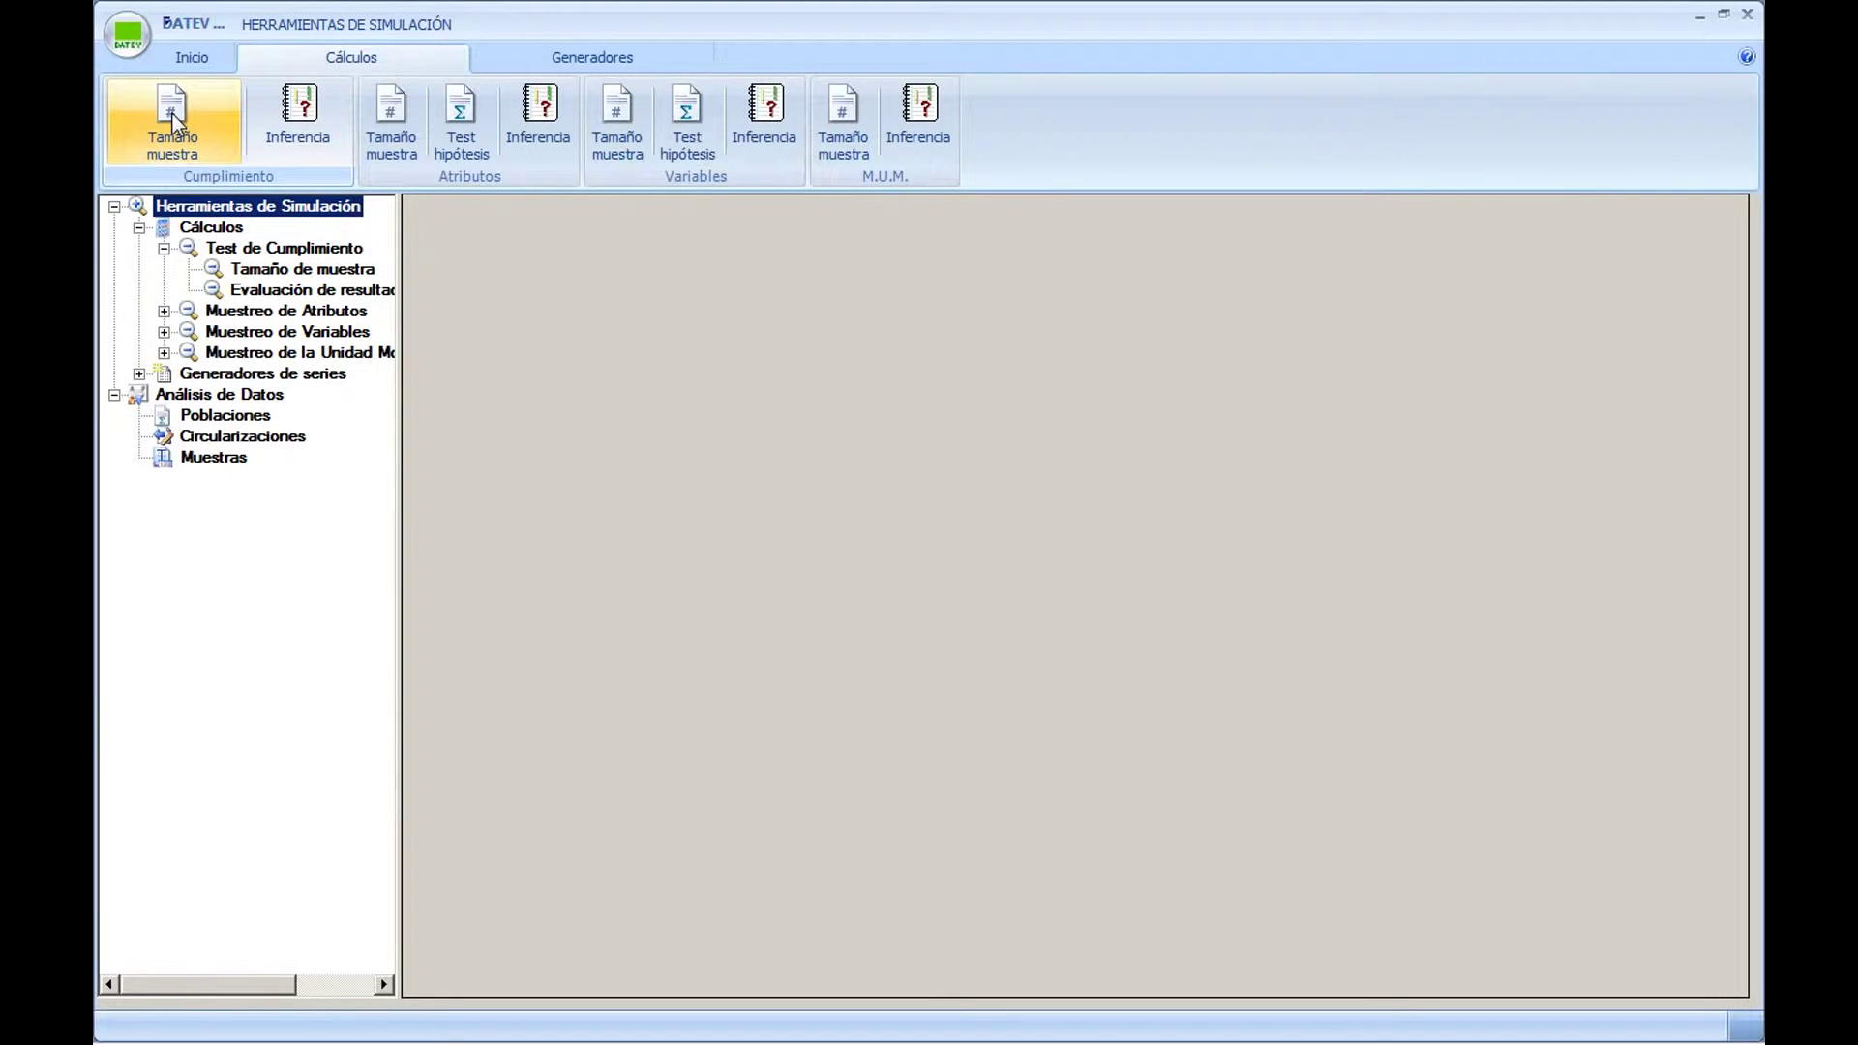
pyautogui.click(139, 373)
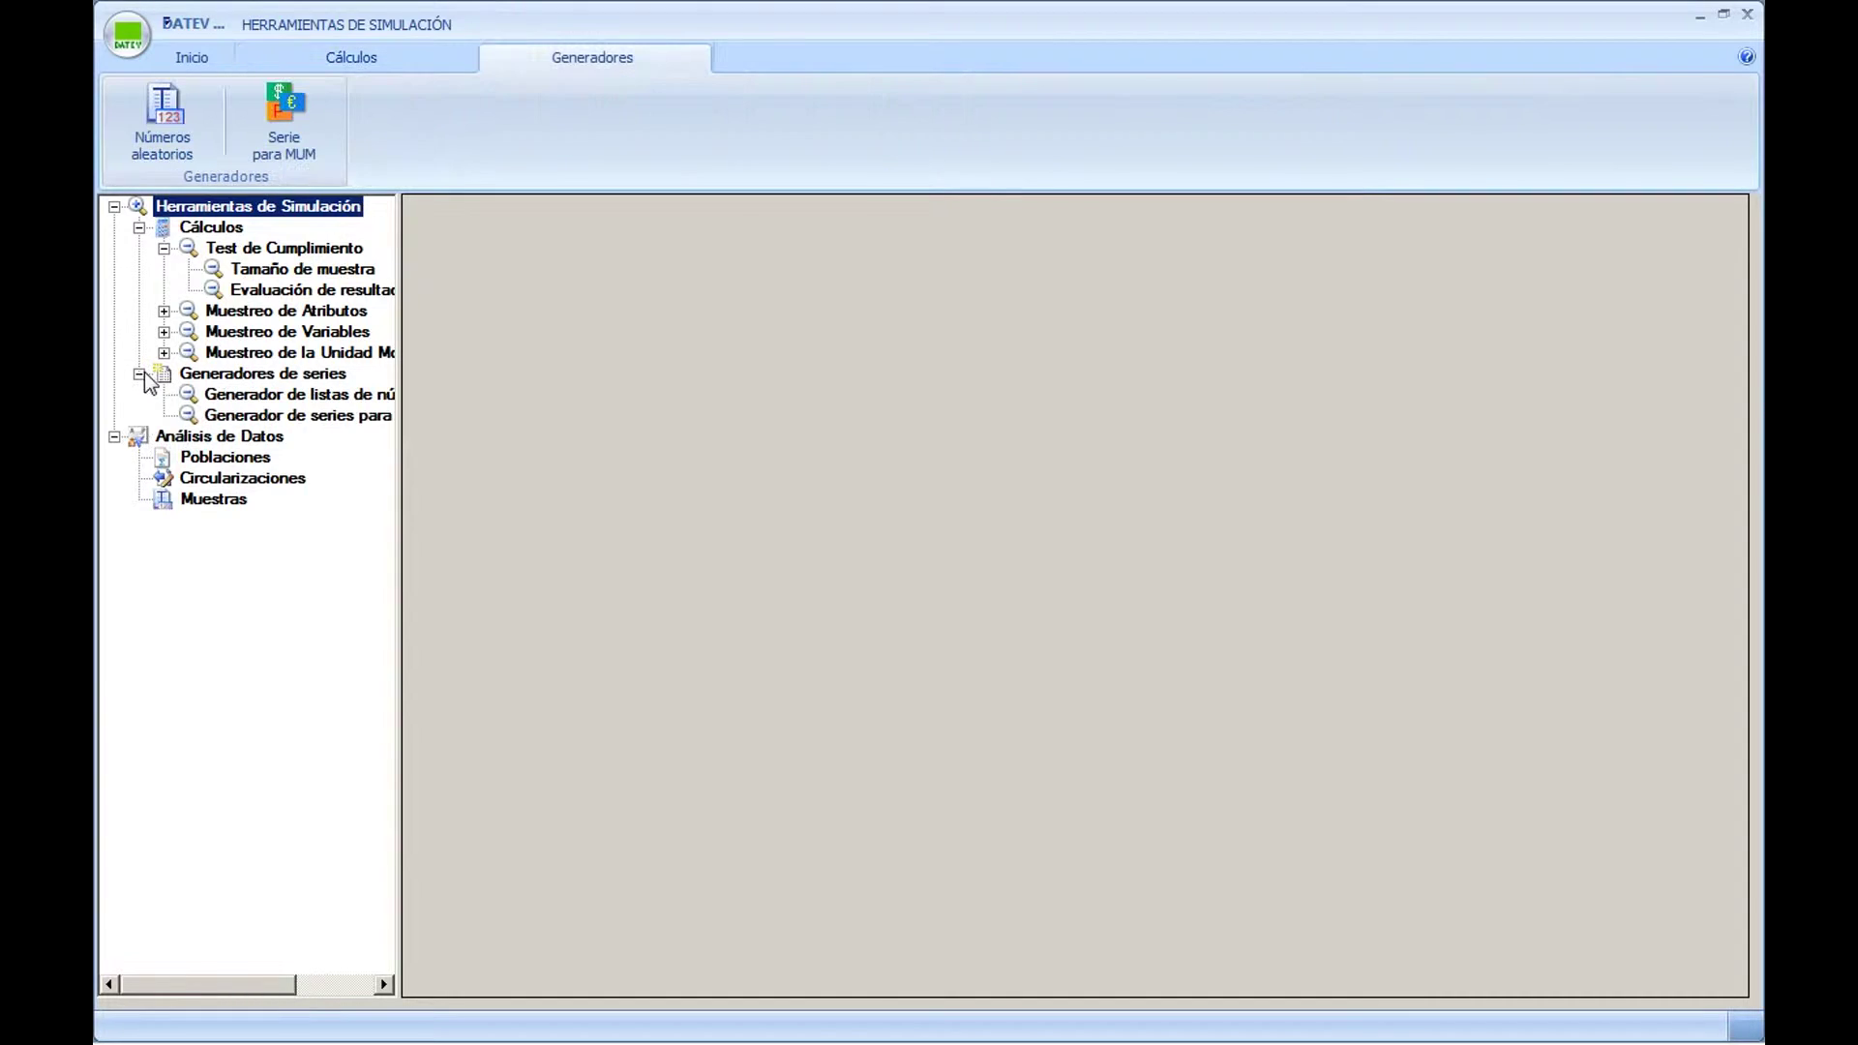
pyautogui.click(260, 395)
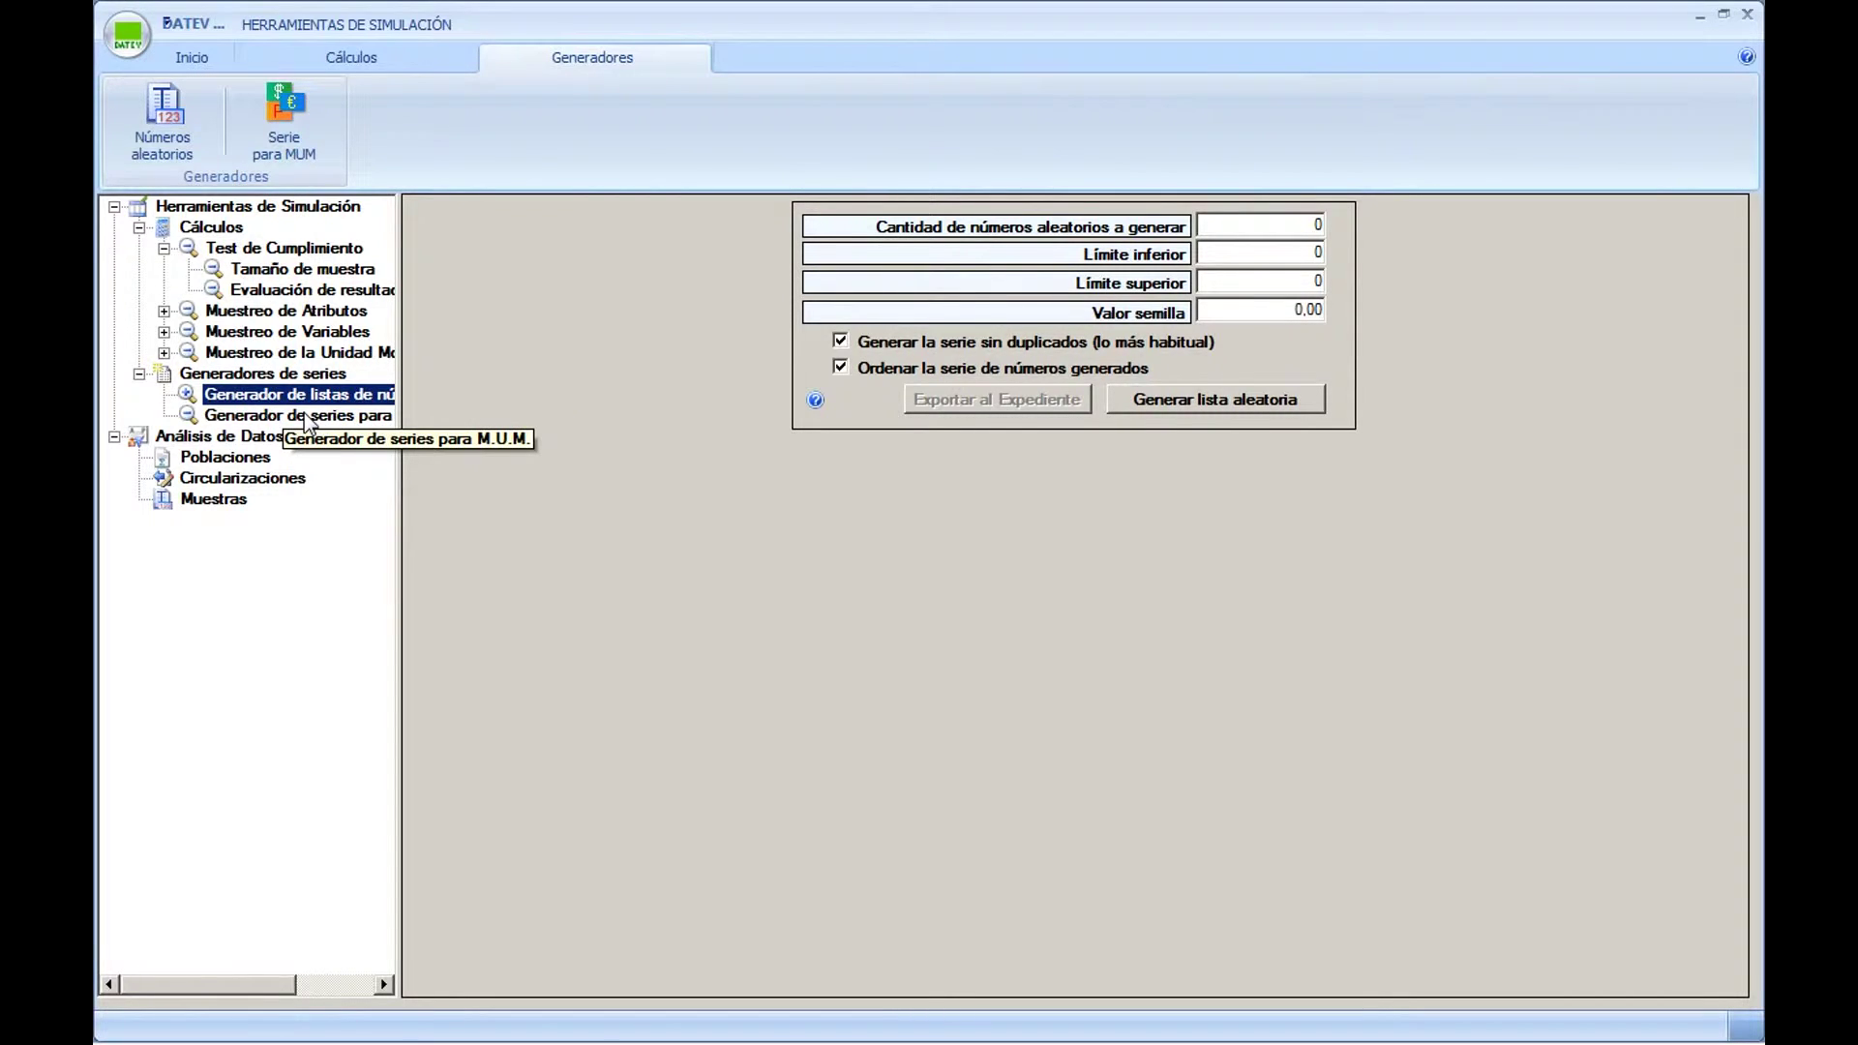
pyautogui.moveTo(398, 469); pyautogui.dragTo(465, 477)
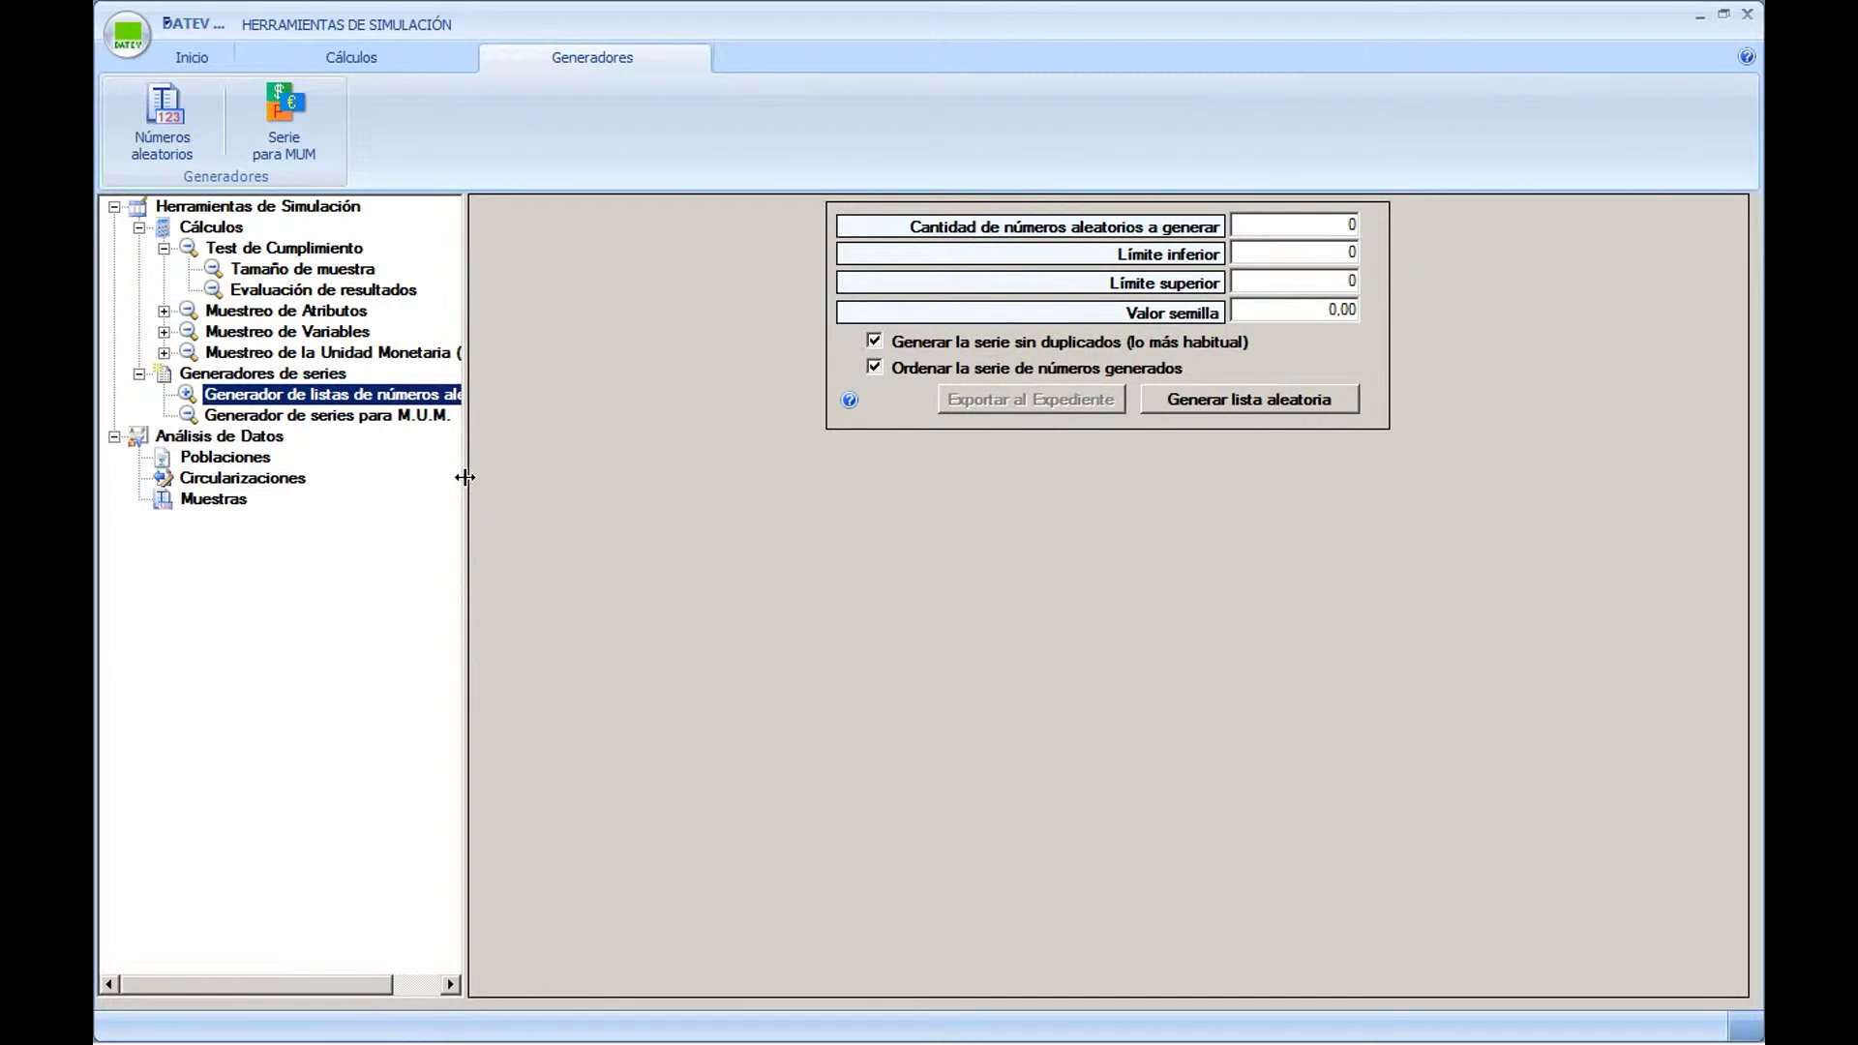
pyautogui.click(327, 415)
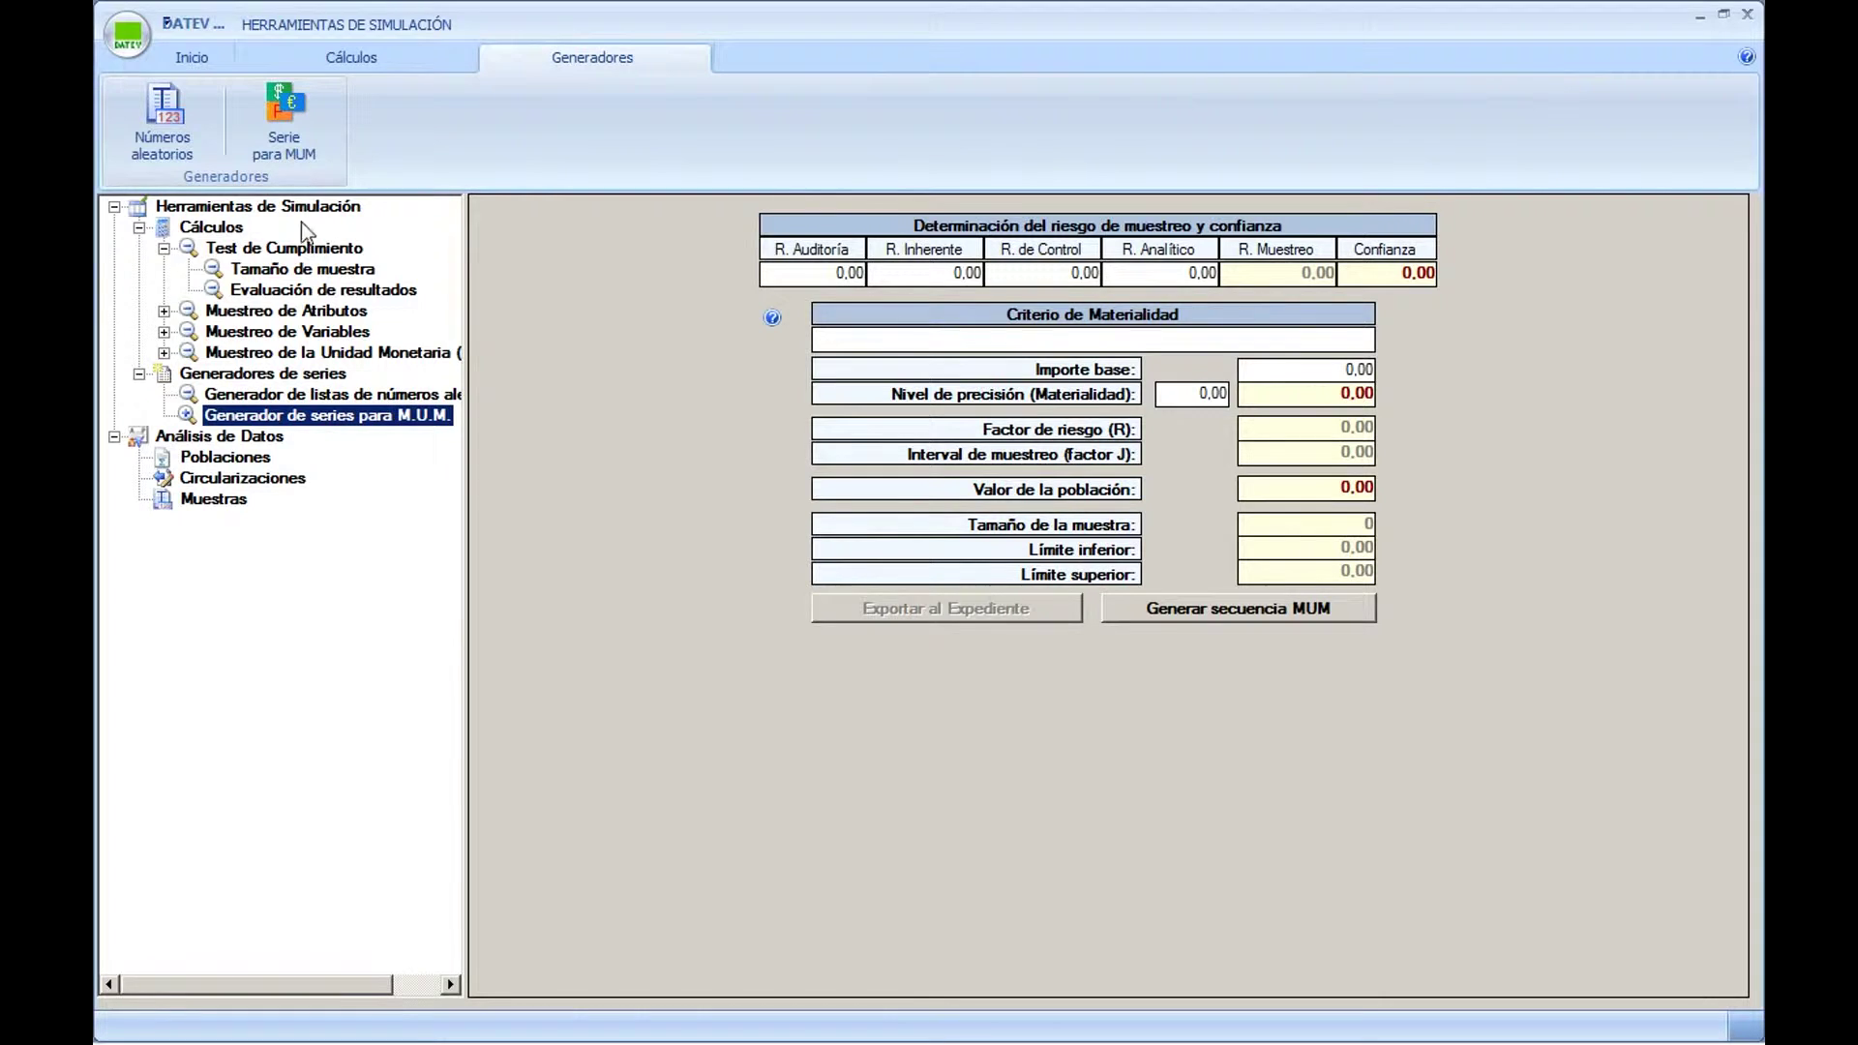
# View the sample size and results evaluation forms of the compliance test
pyautogui.click(236, 249)
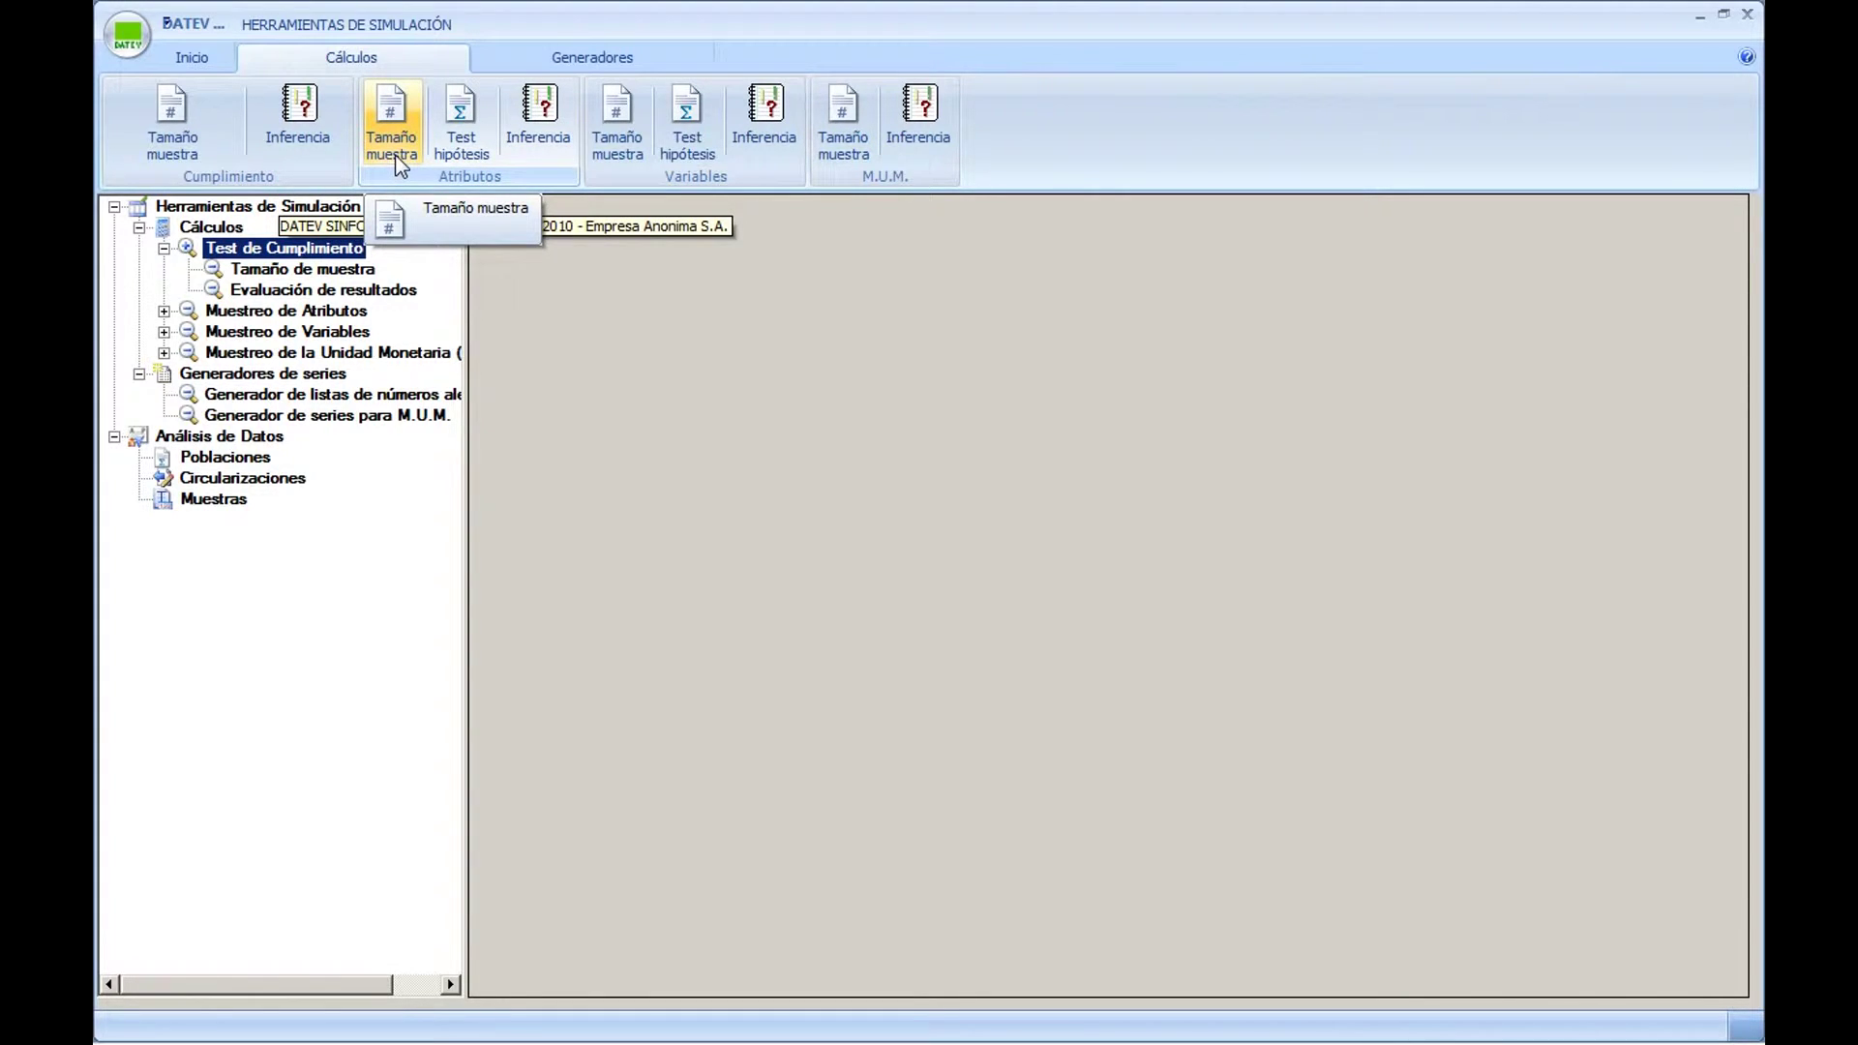
pyautogui.click(253, 271)
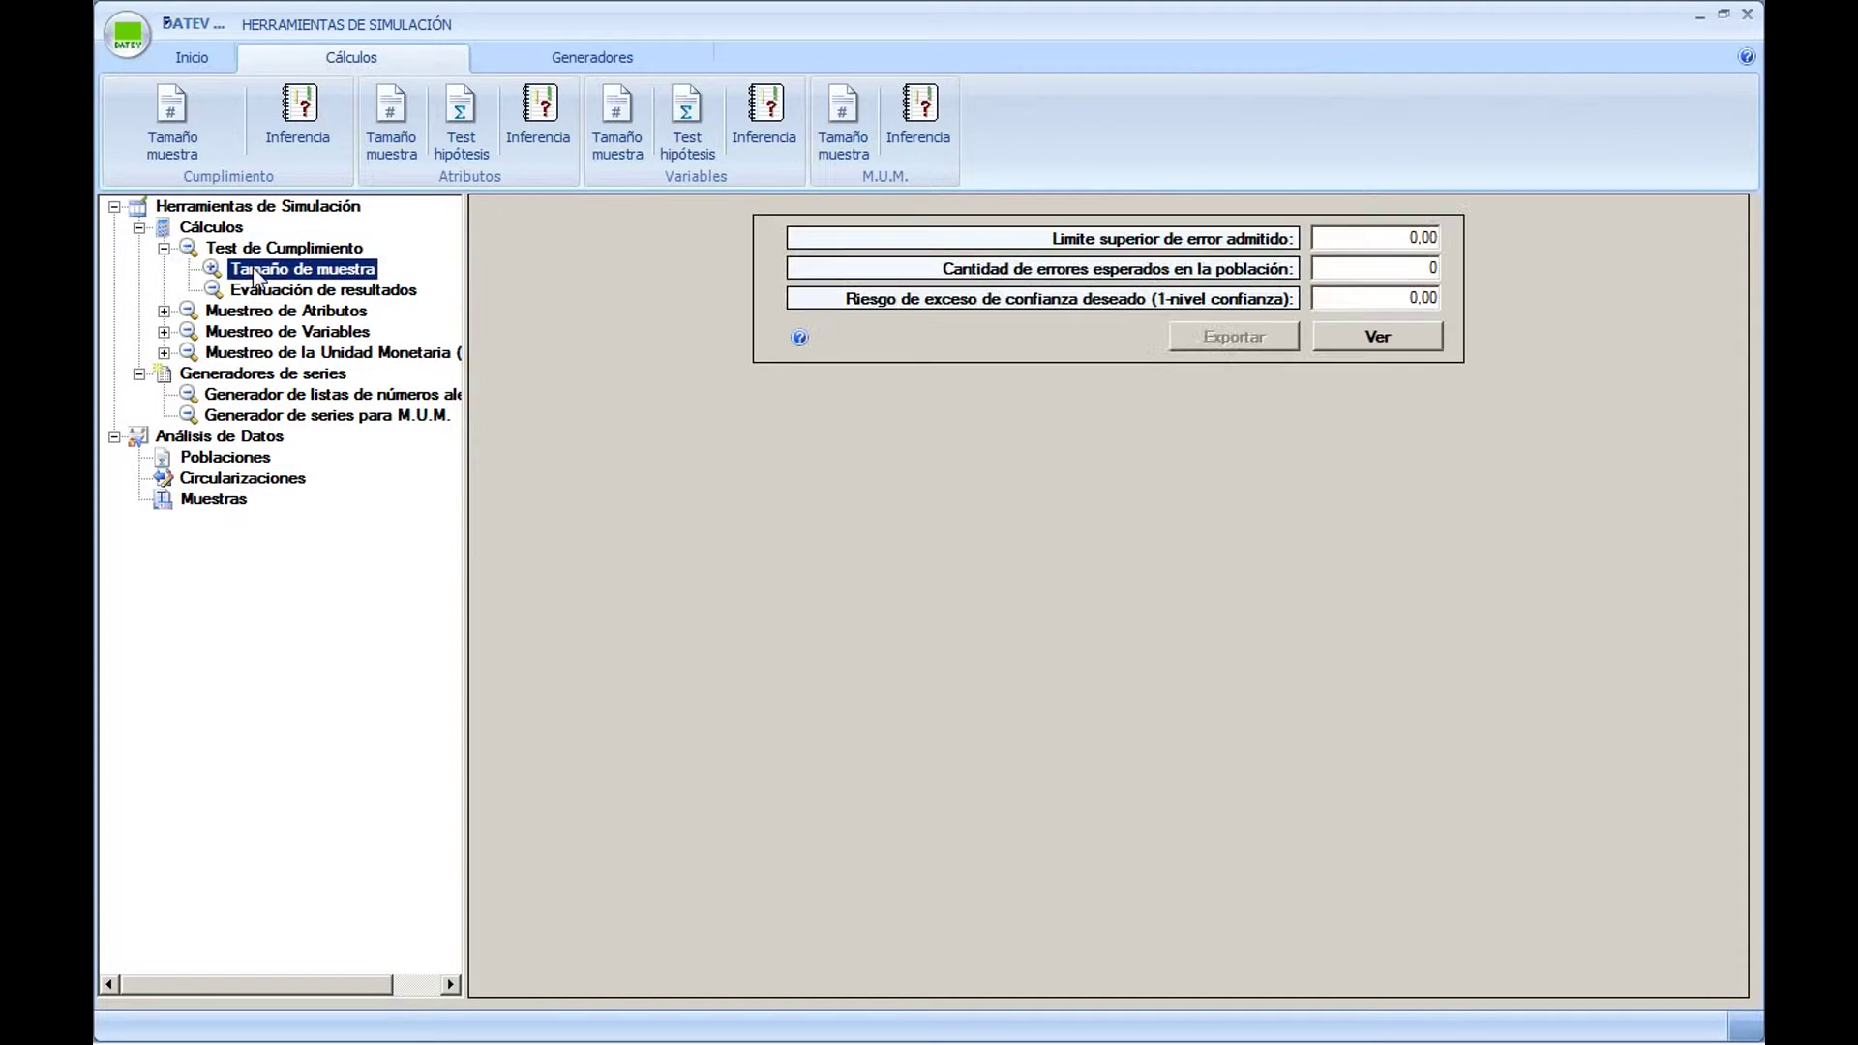
pyautogui.click(266, 295)
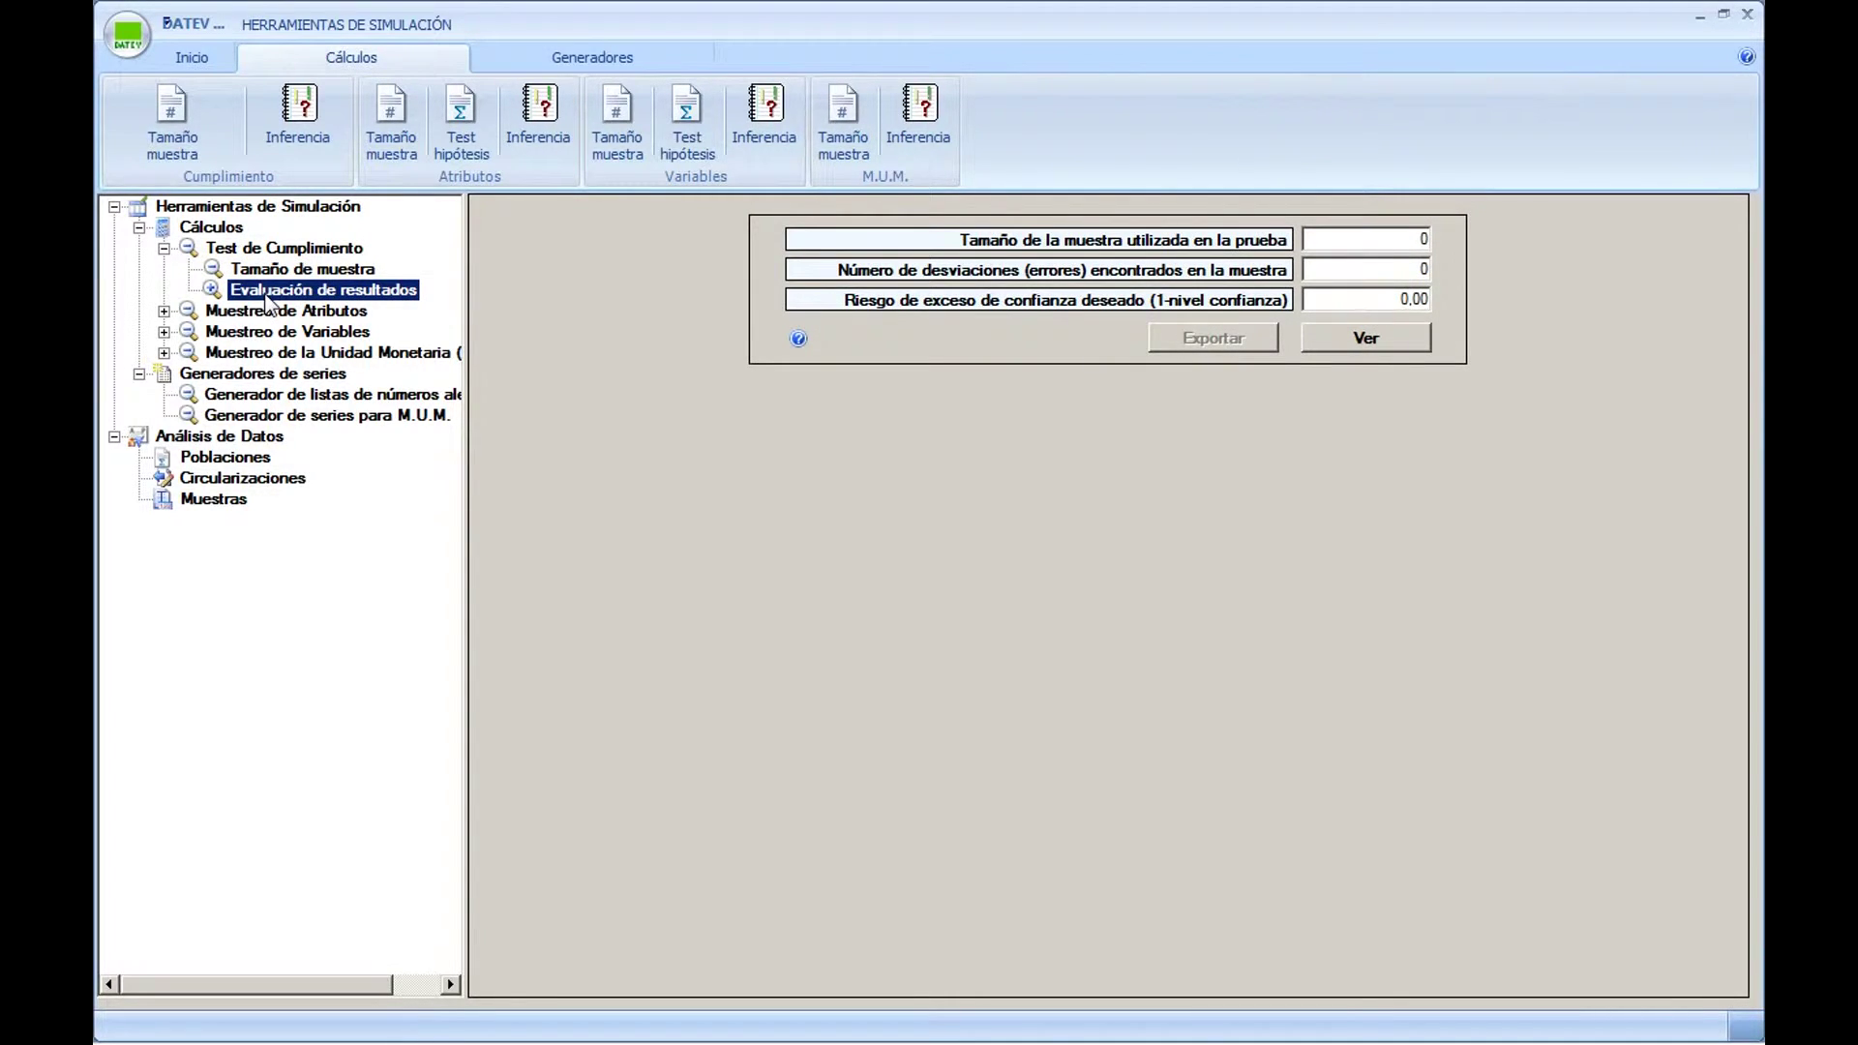
# Look through the attribute sampling forms for sample size, hypothesis test and inference
pyautogui.click(396, 118)
pyautogui.click(461, 118)
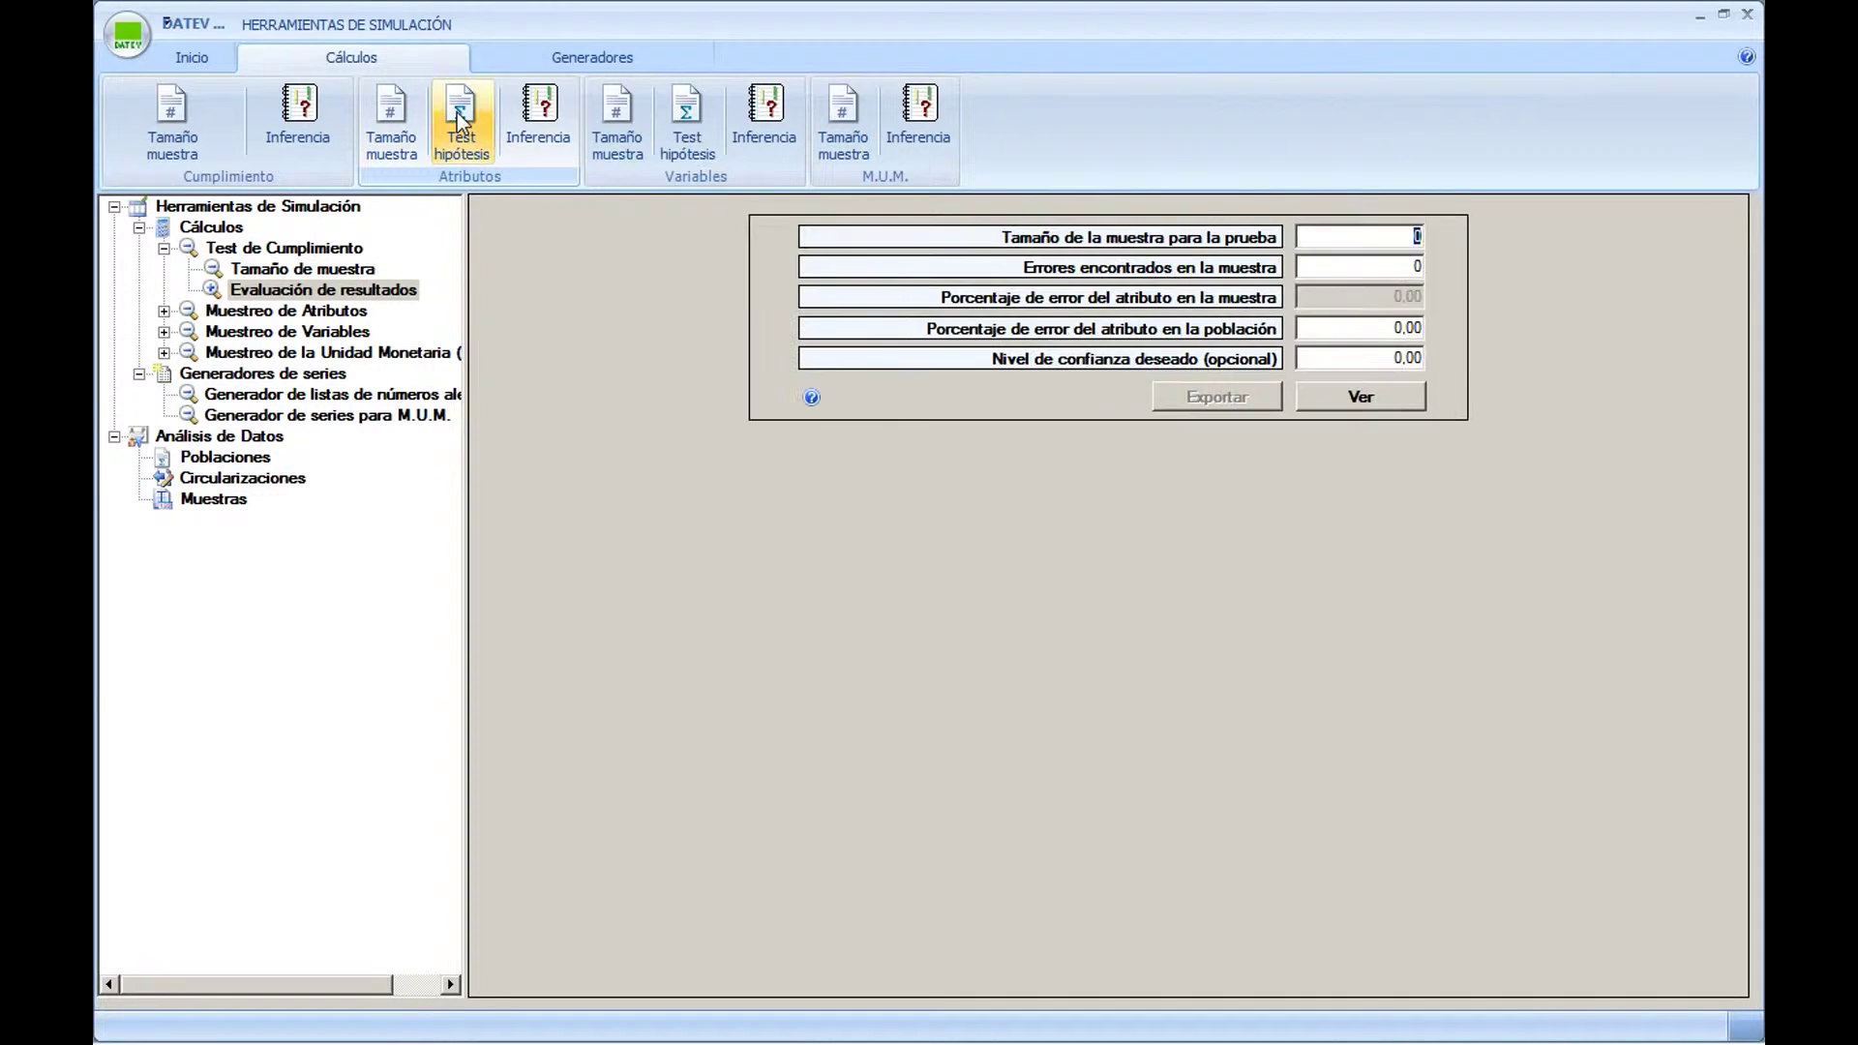
pyautogui.click(550, 118)
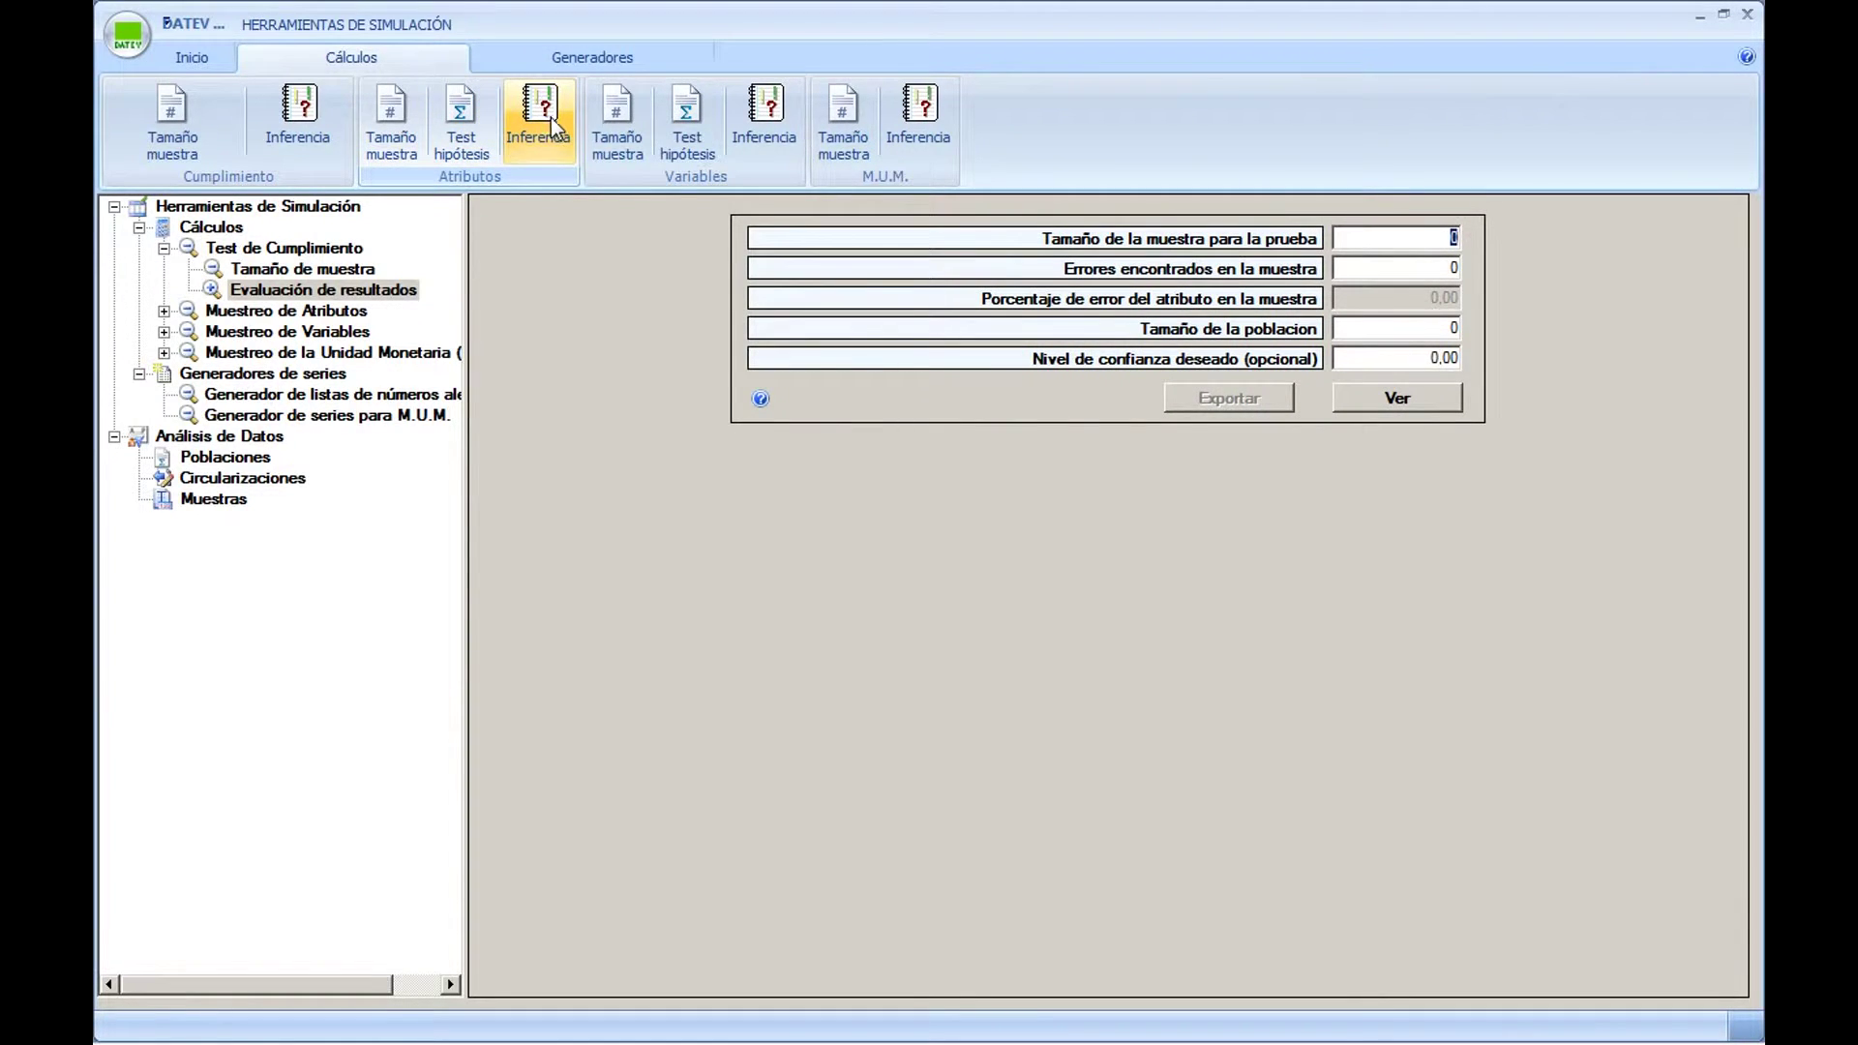
pyautogui.click(395, 118)
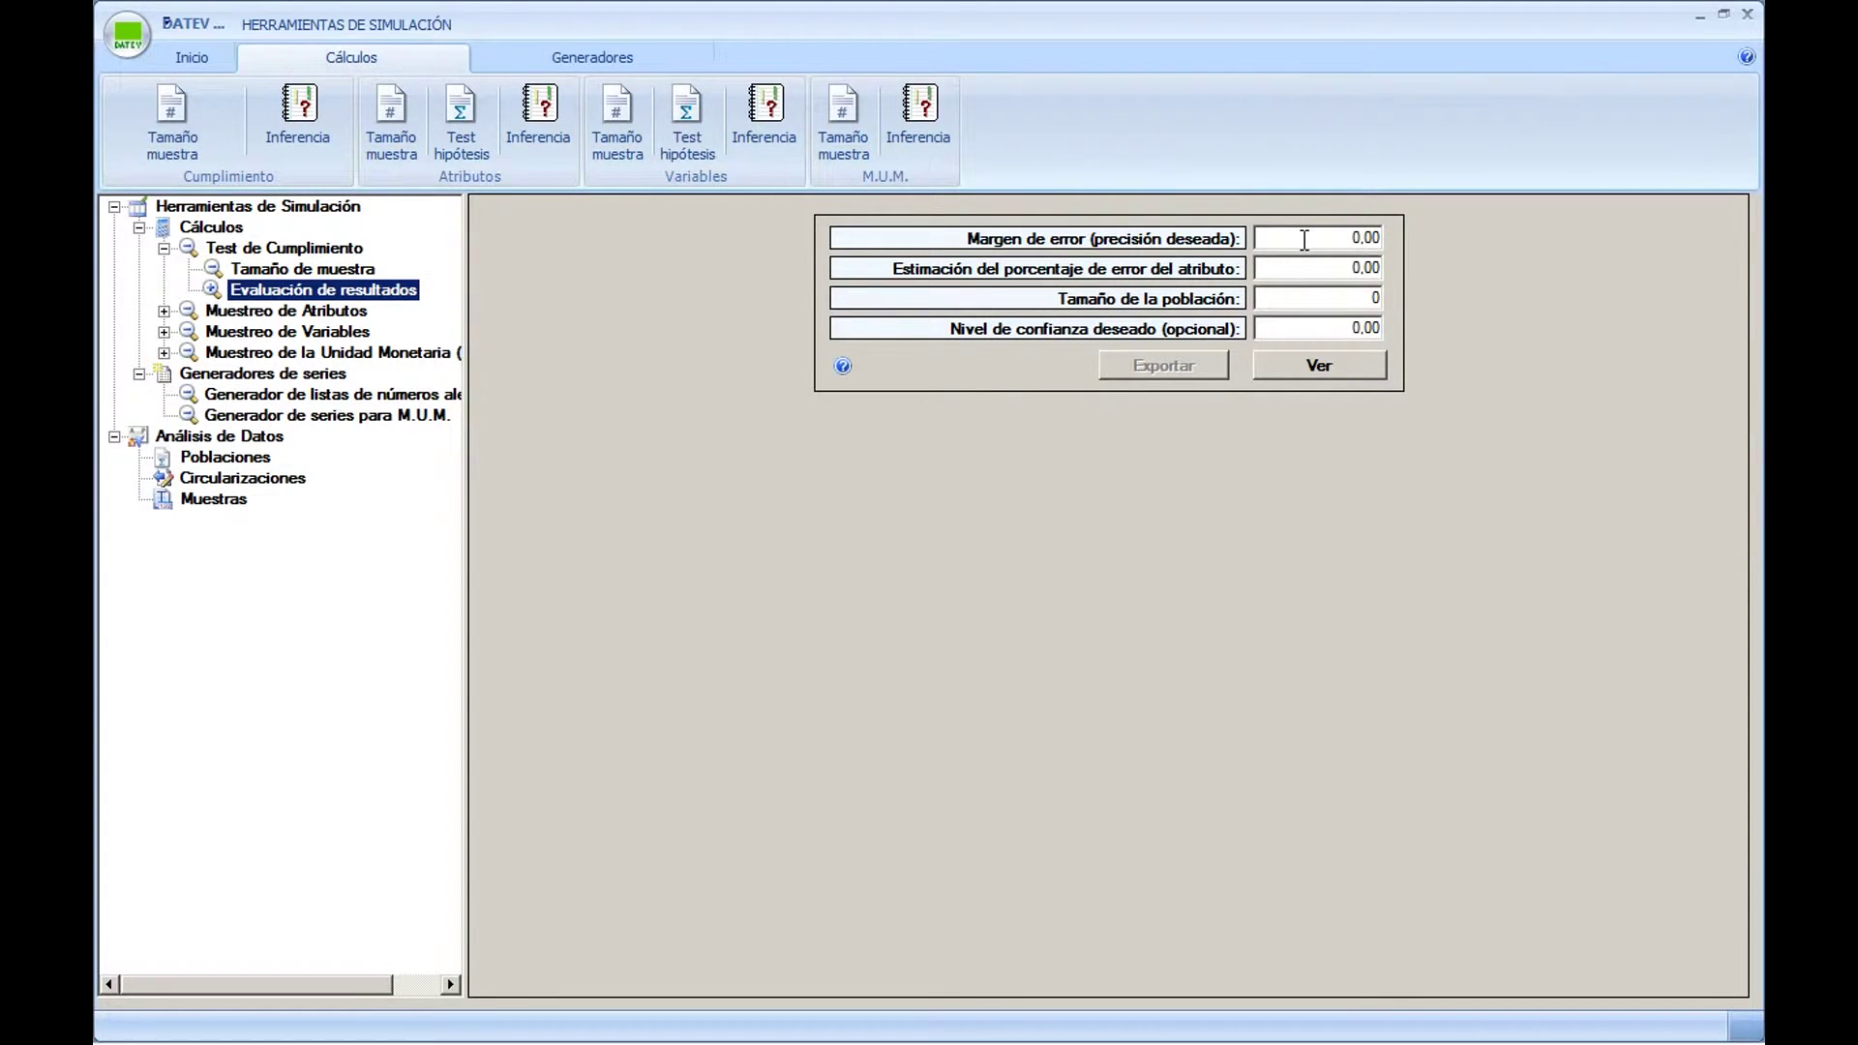
# Calculate the attribute sampling sample size with a 3% margin of error, 1% estimated attribute error and a population of 20000
pyautogui.click(318, 311)
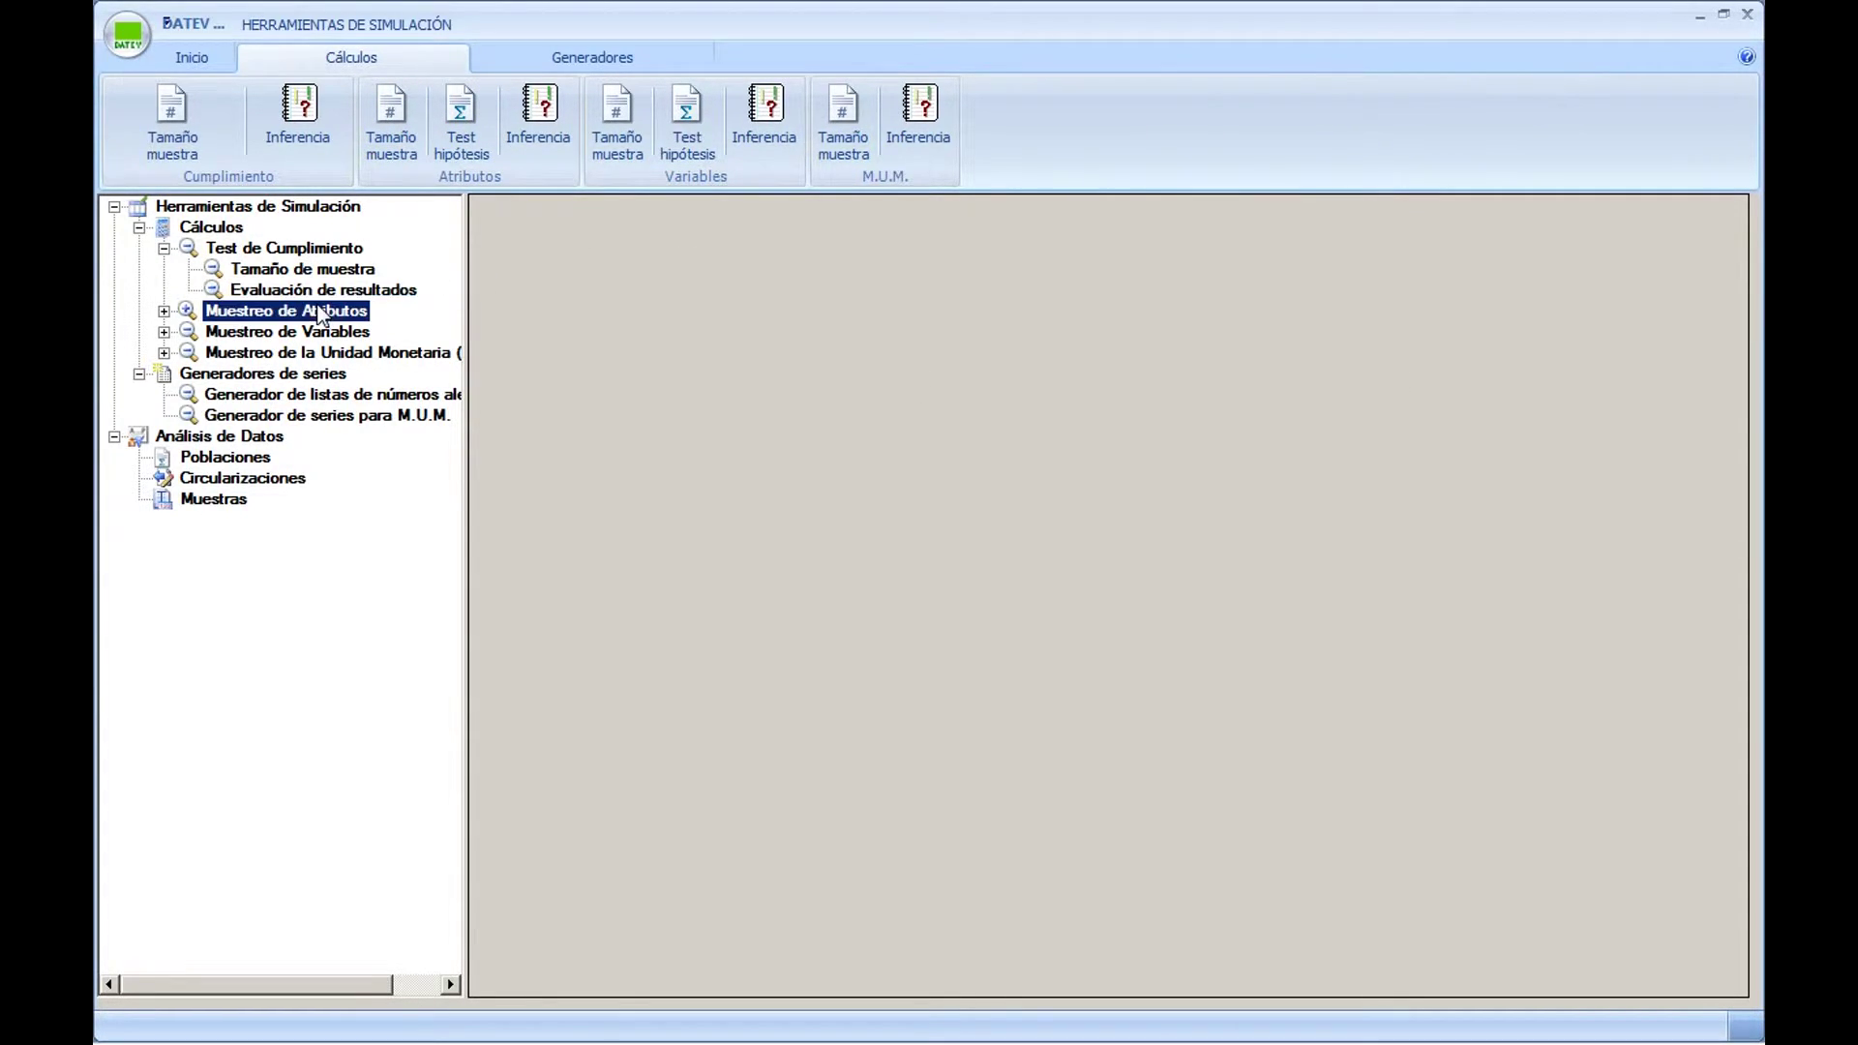
pyautogui.click(164, 310)
pyautogui.click(300, 334)
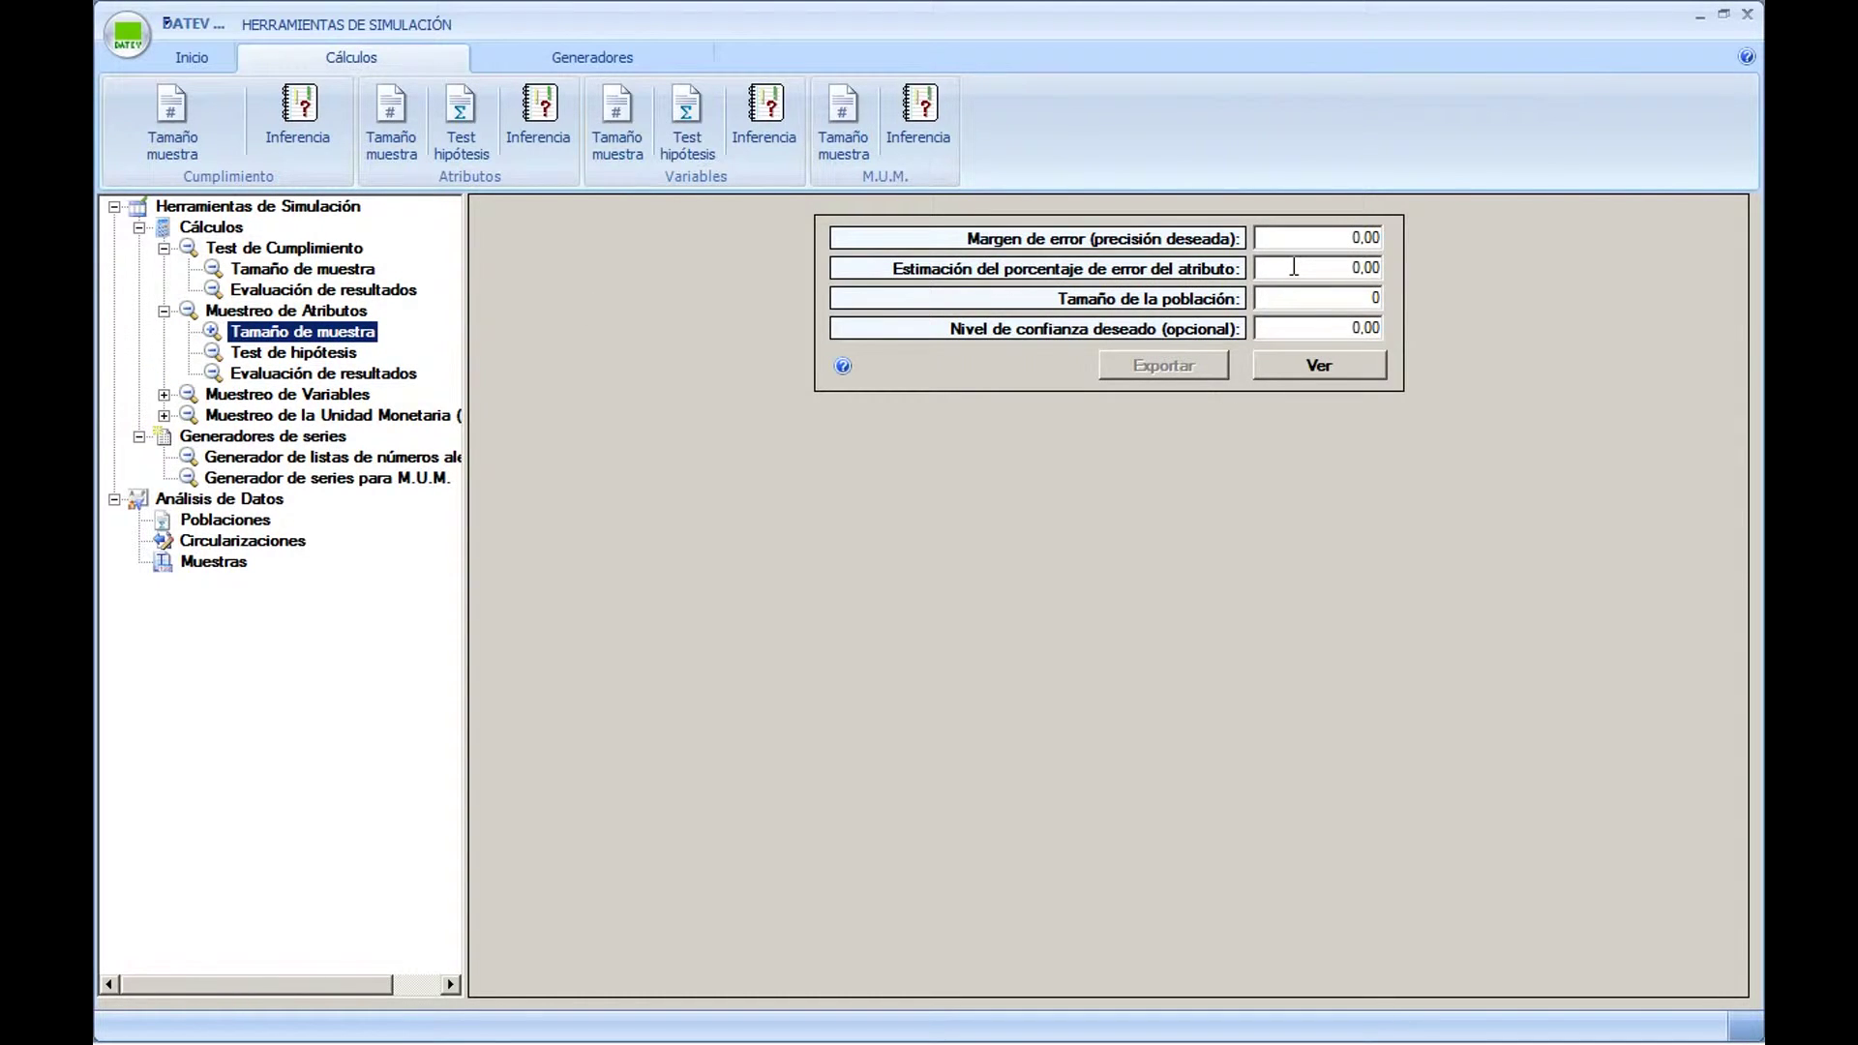
pyautogui.click(1294, 237)
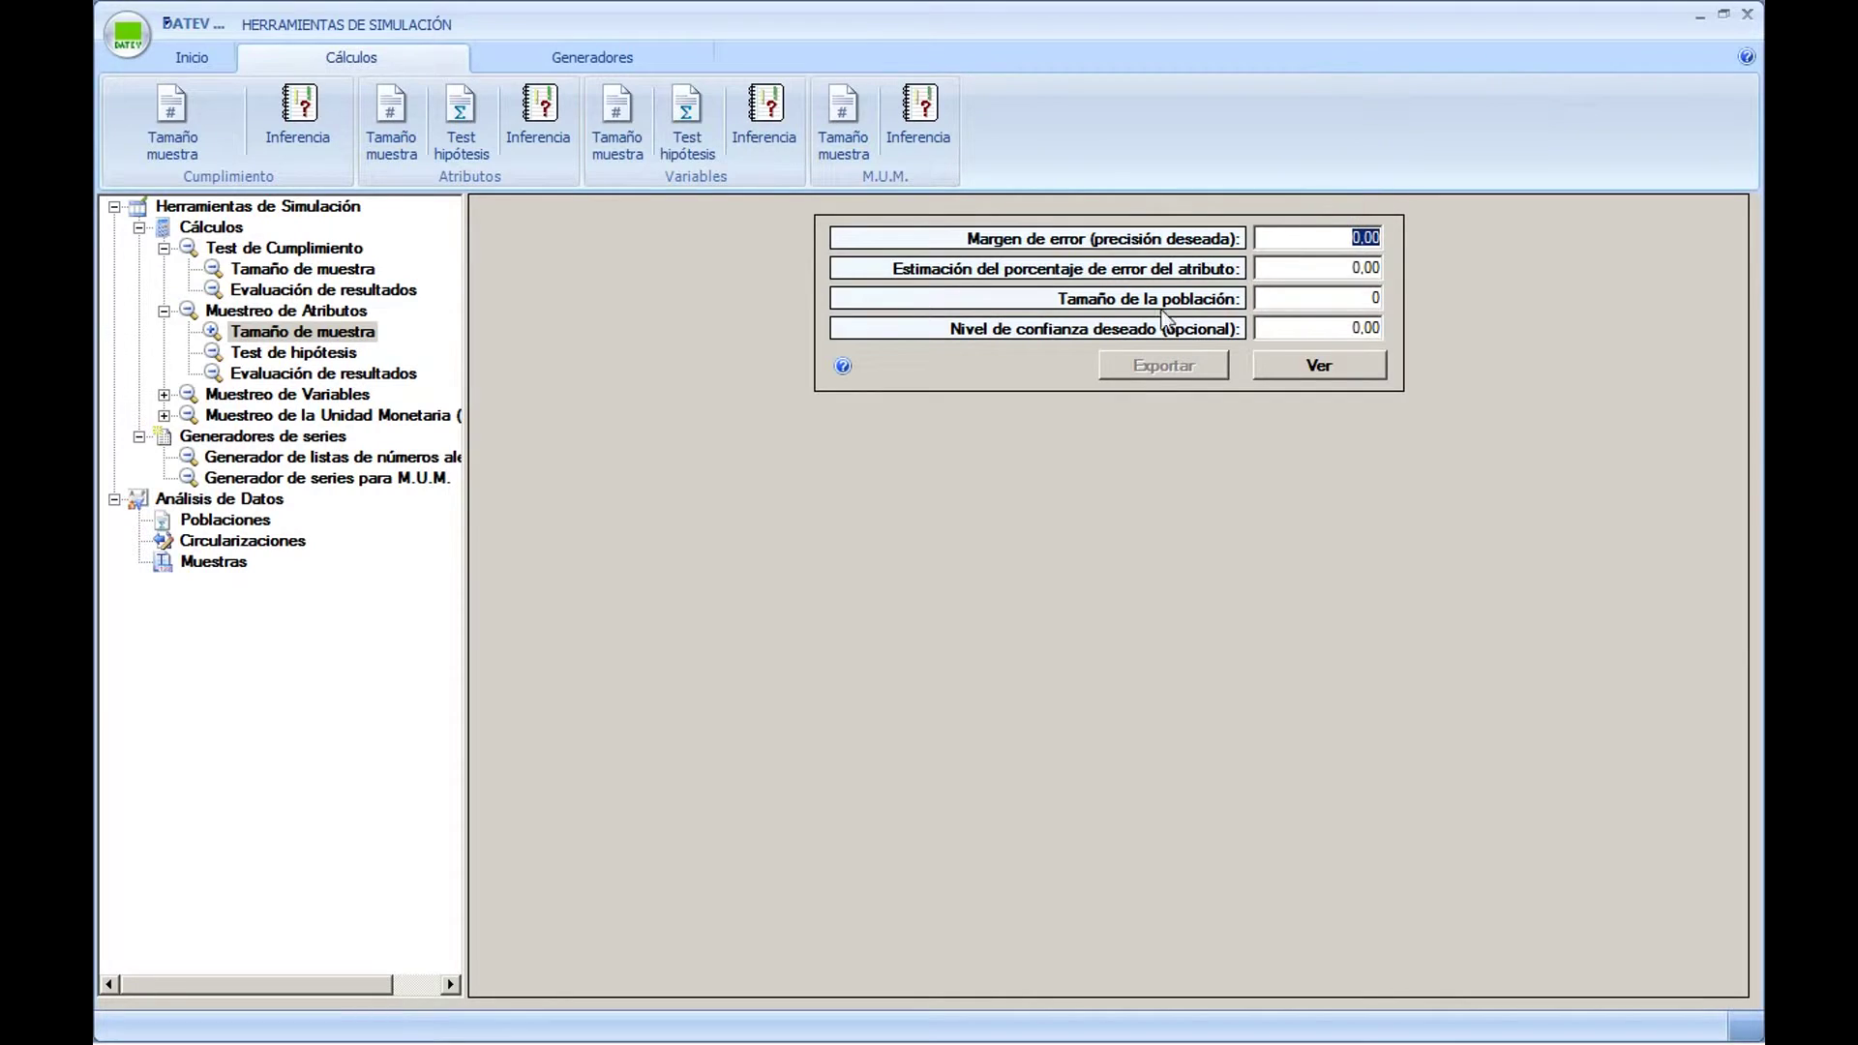
pyautogui.moveTo(1148, 333)
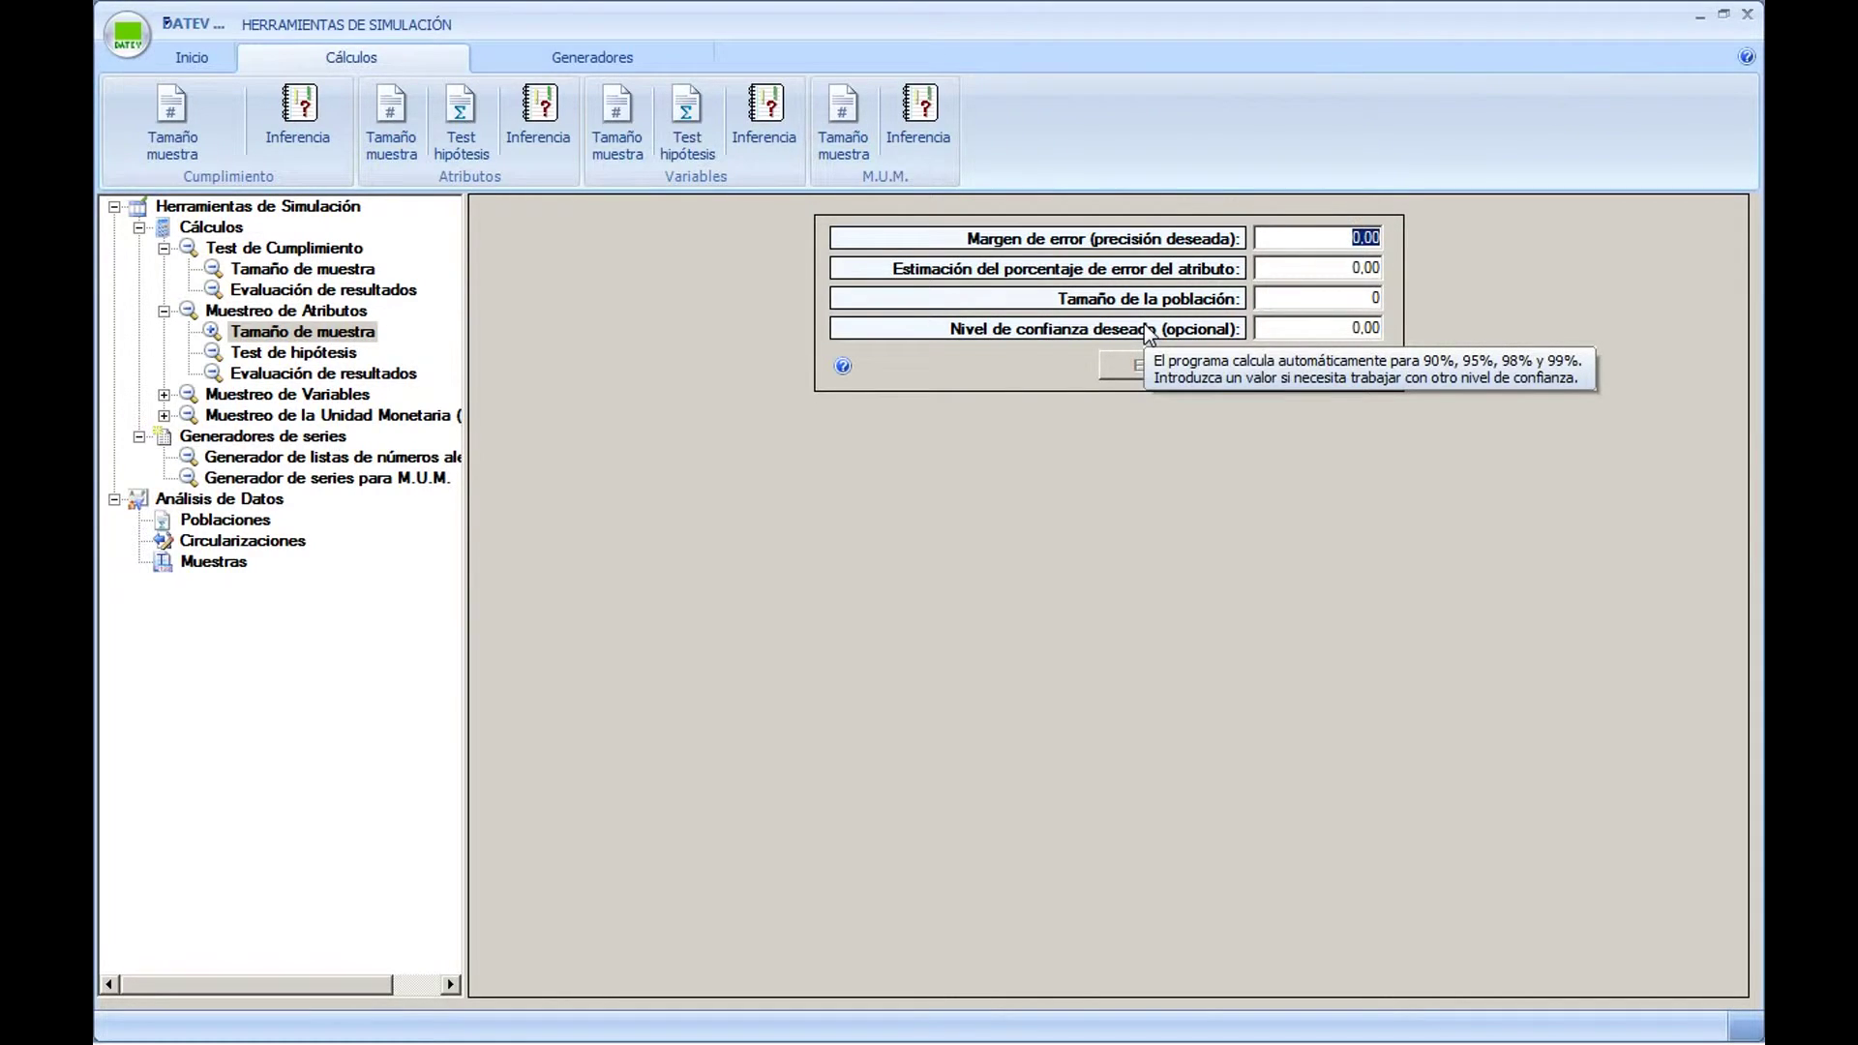
pyautogui.write('3')
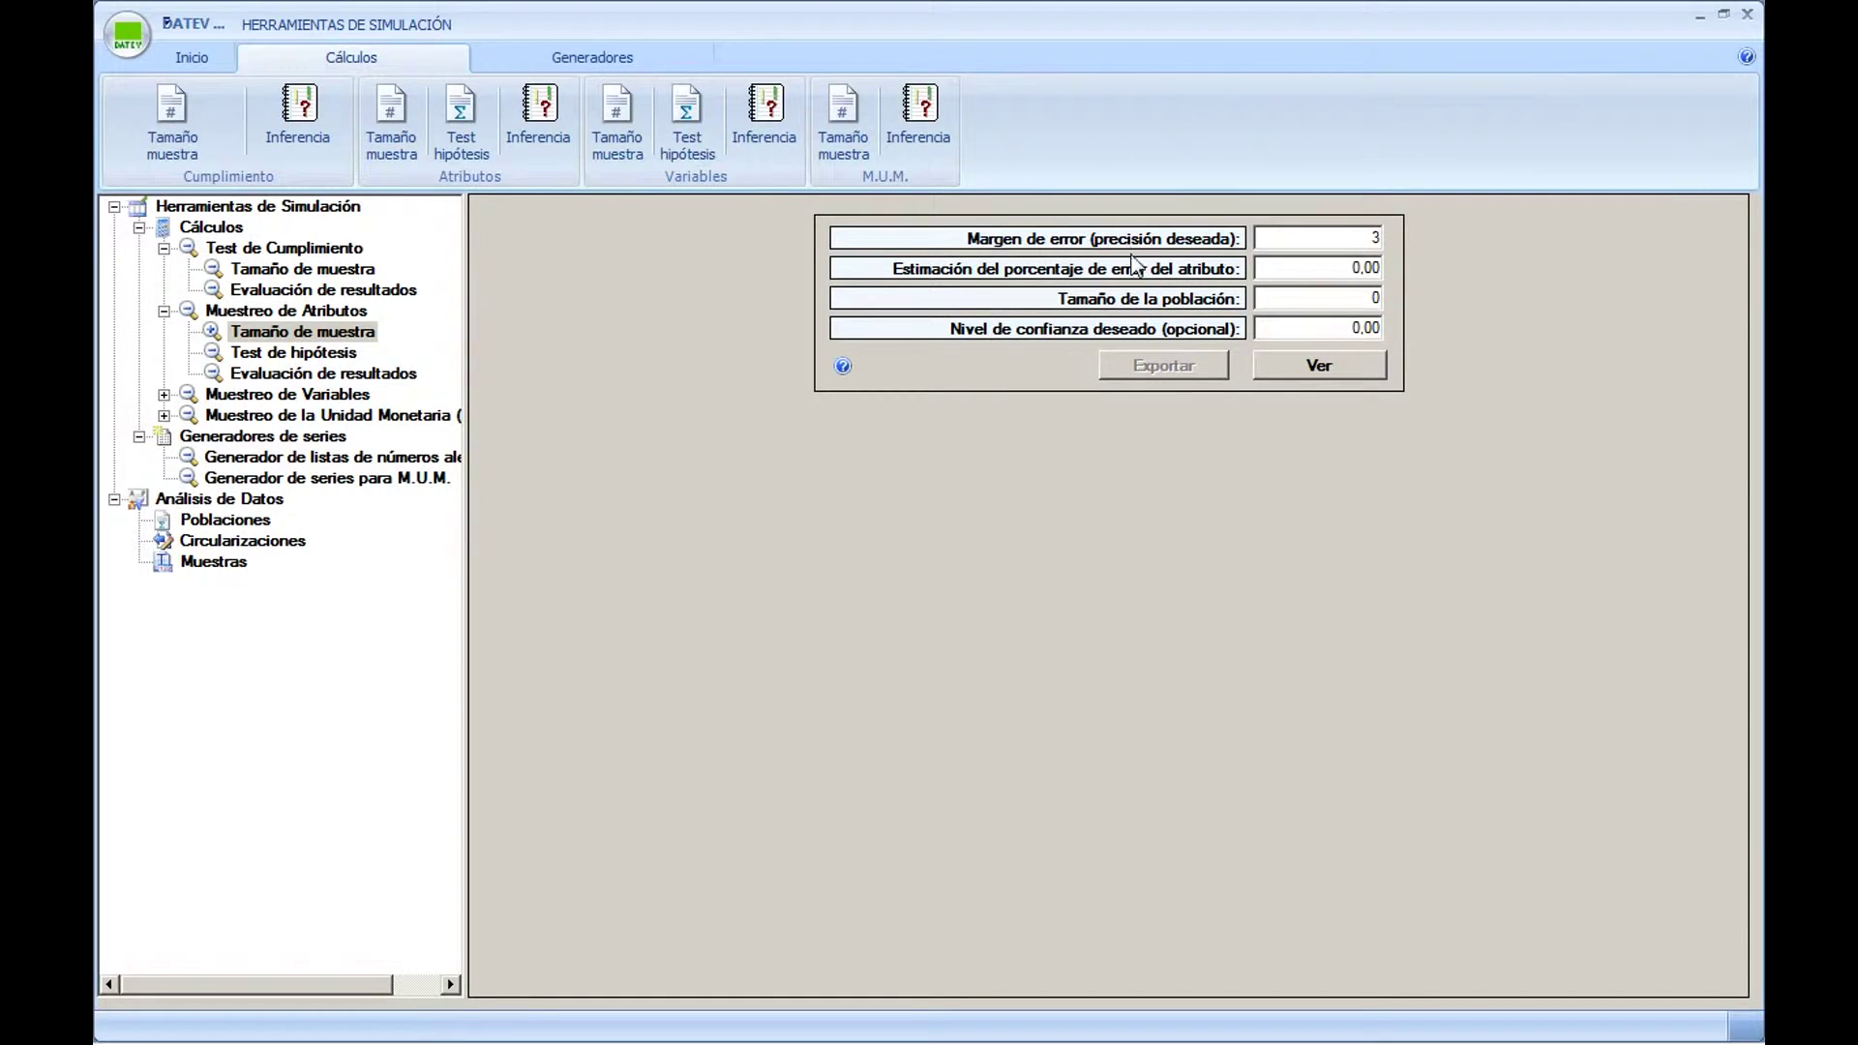
pyautogui.click(1308, 268)
pyautogui.write('1')
pyautogui.click(1303, 297)
pyautogui.write('20000')
pyautogui.click(1302, 377)
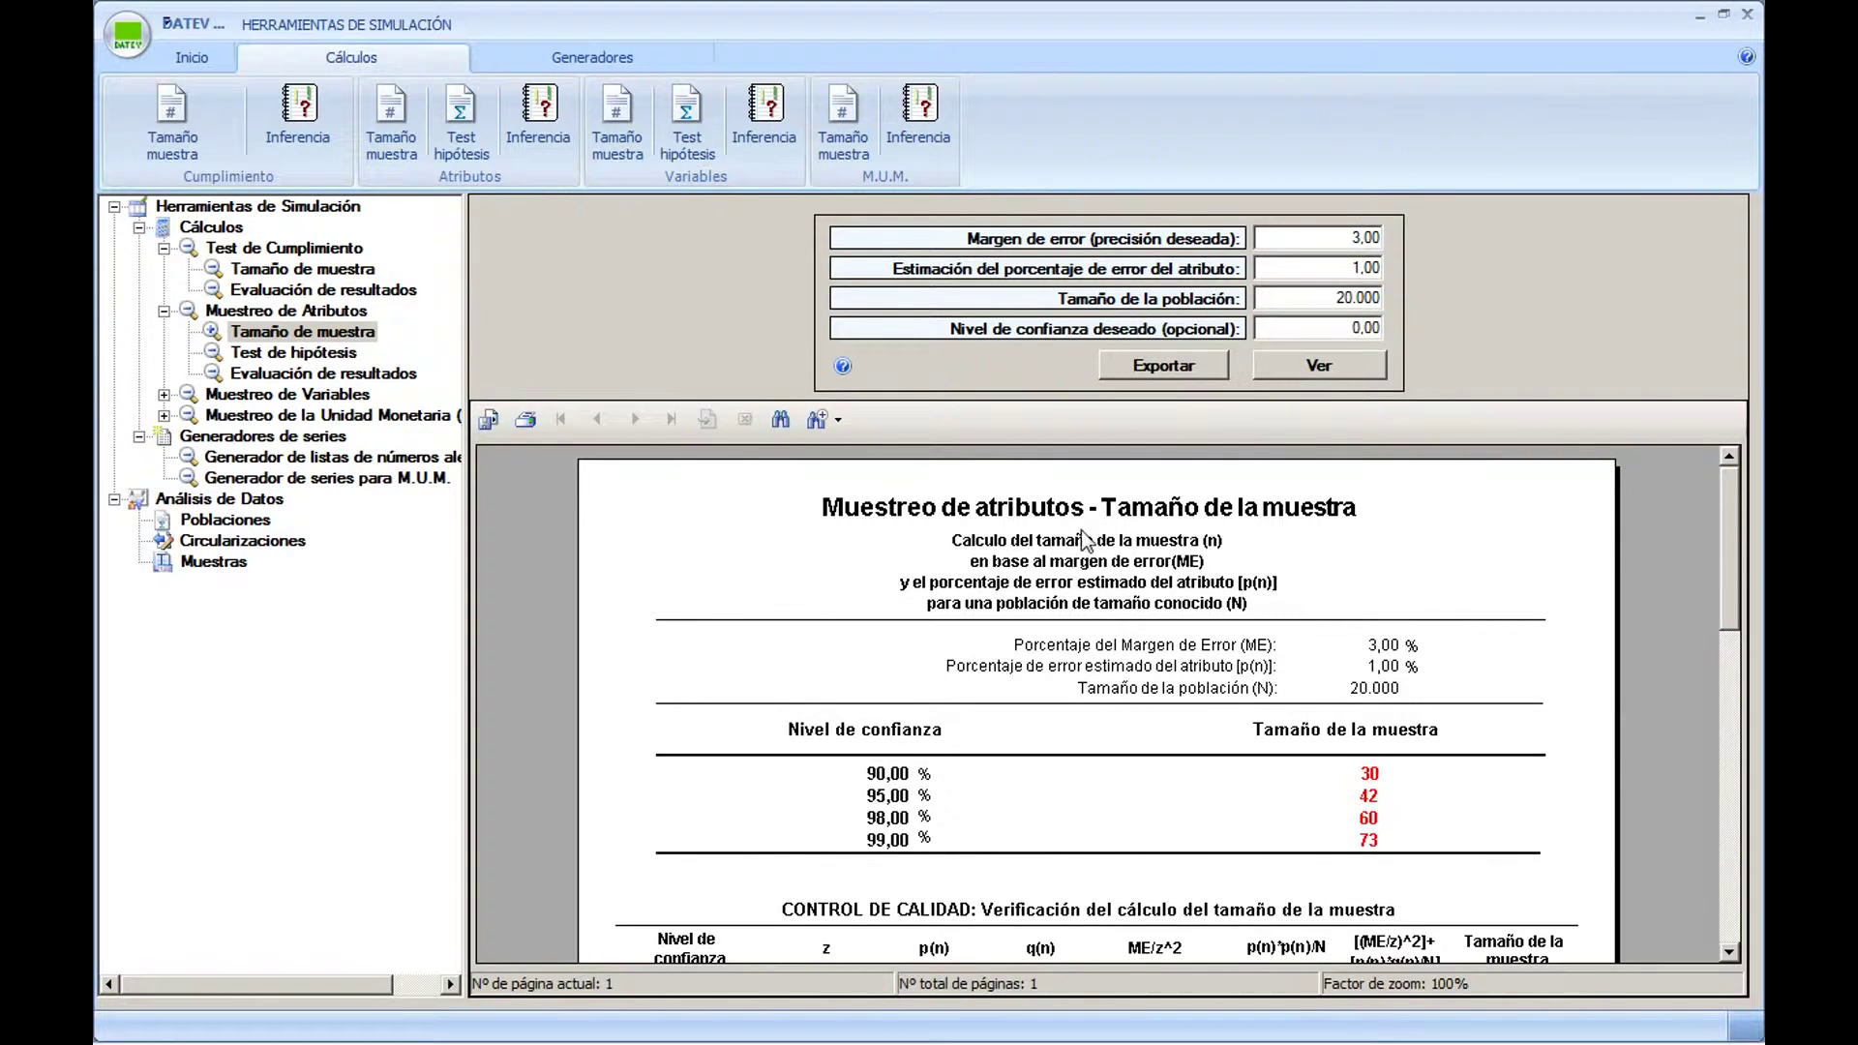
# Examine the sample size report, including its quality control table, formula and the row for 95% confidence
pyautogui.click(840, 530)
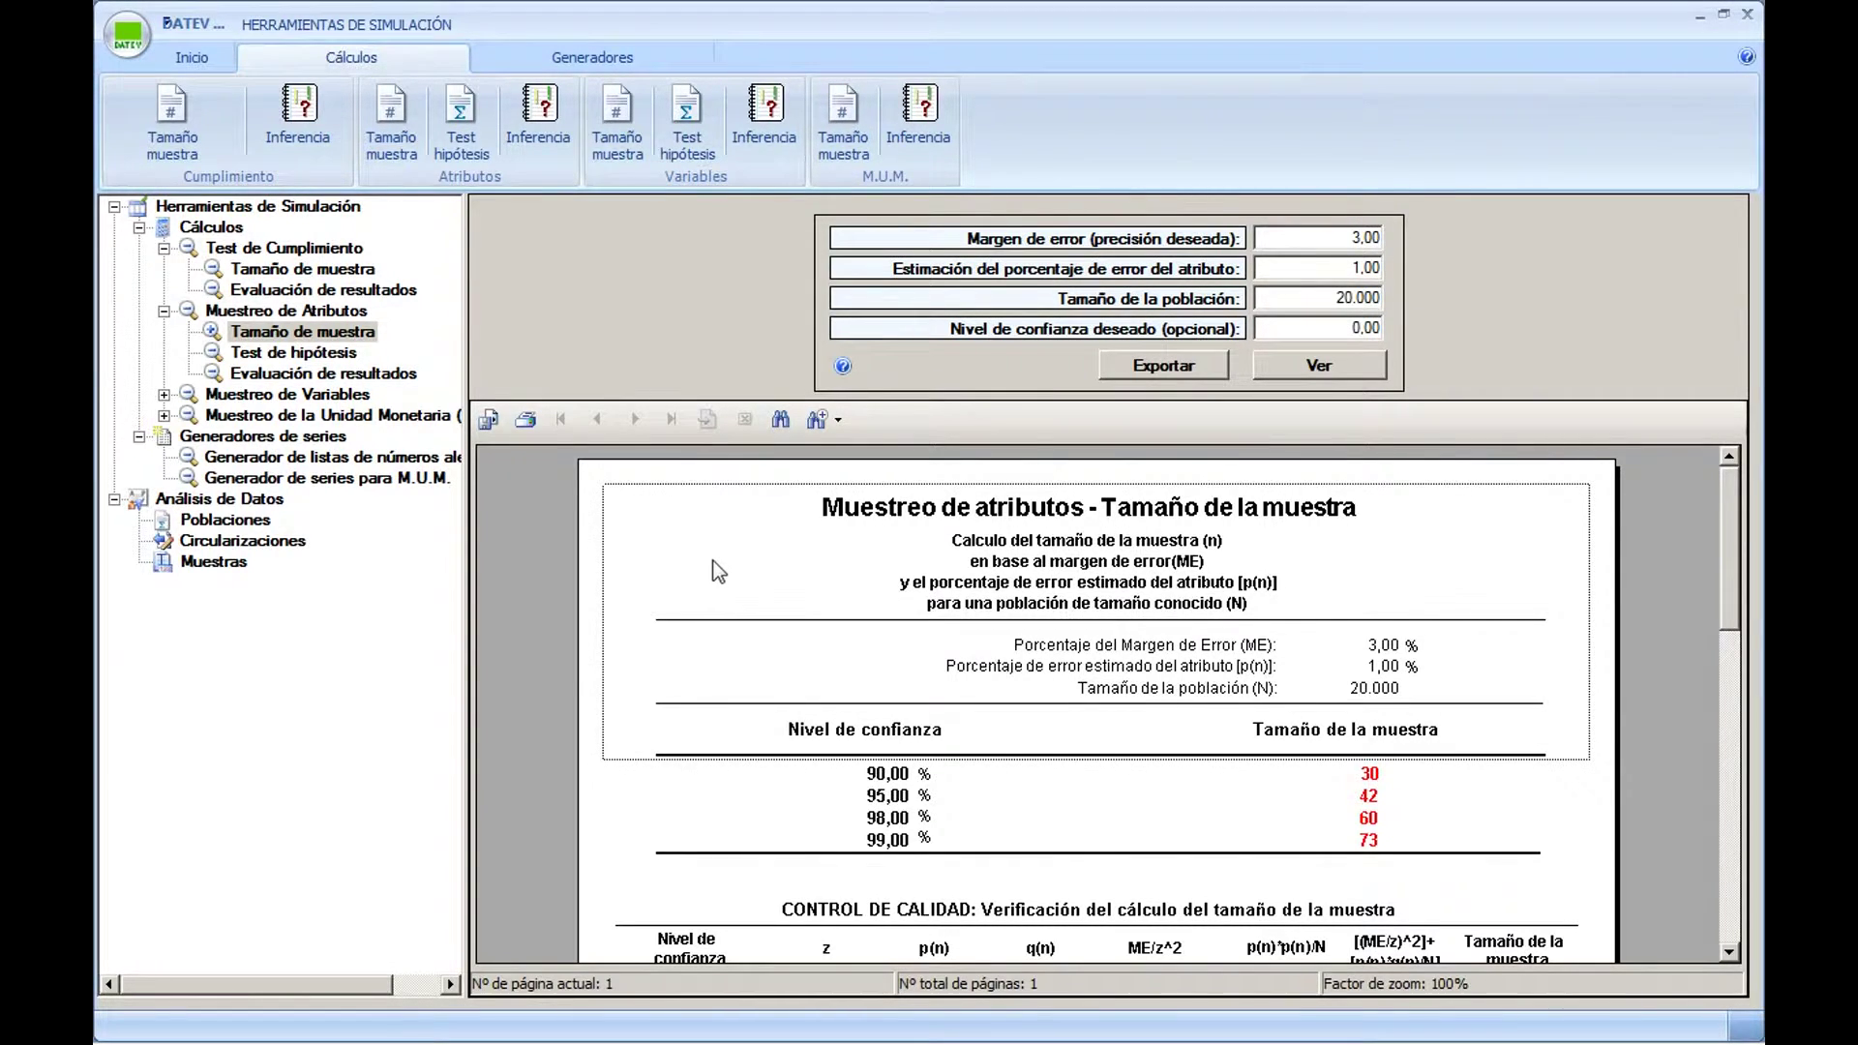
pyautogui.scroll(-6, 717, 571)
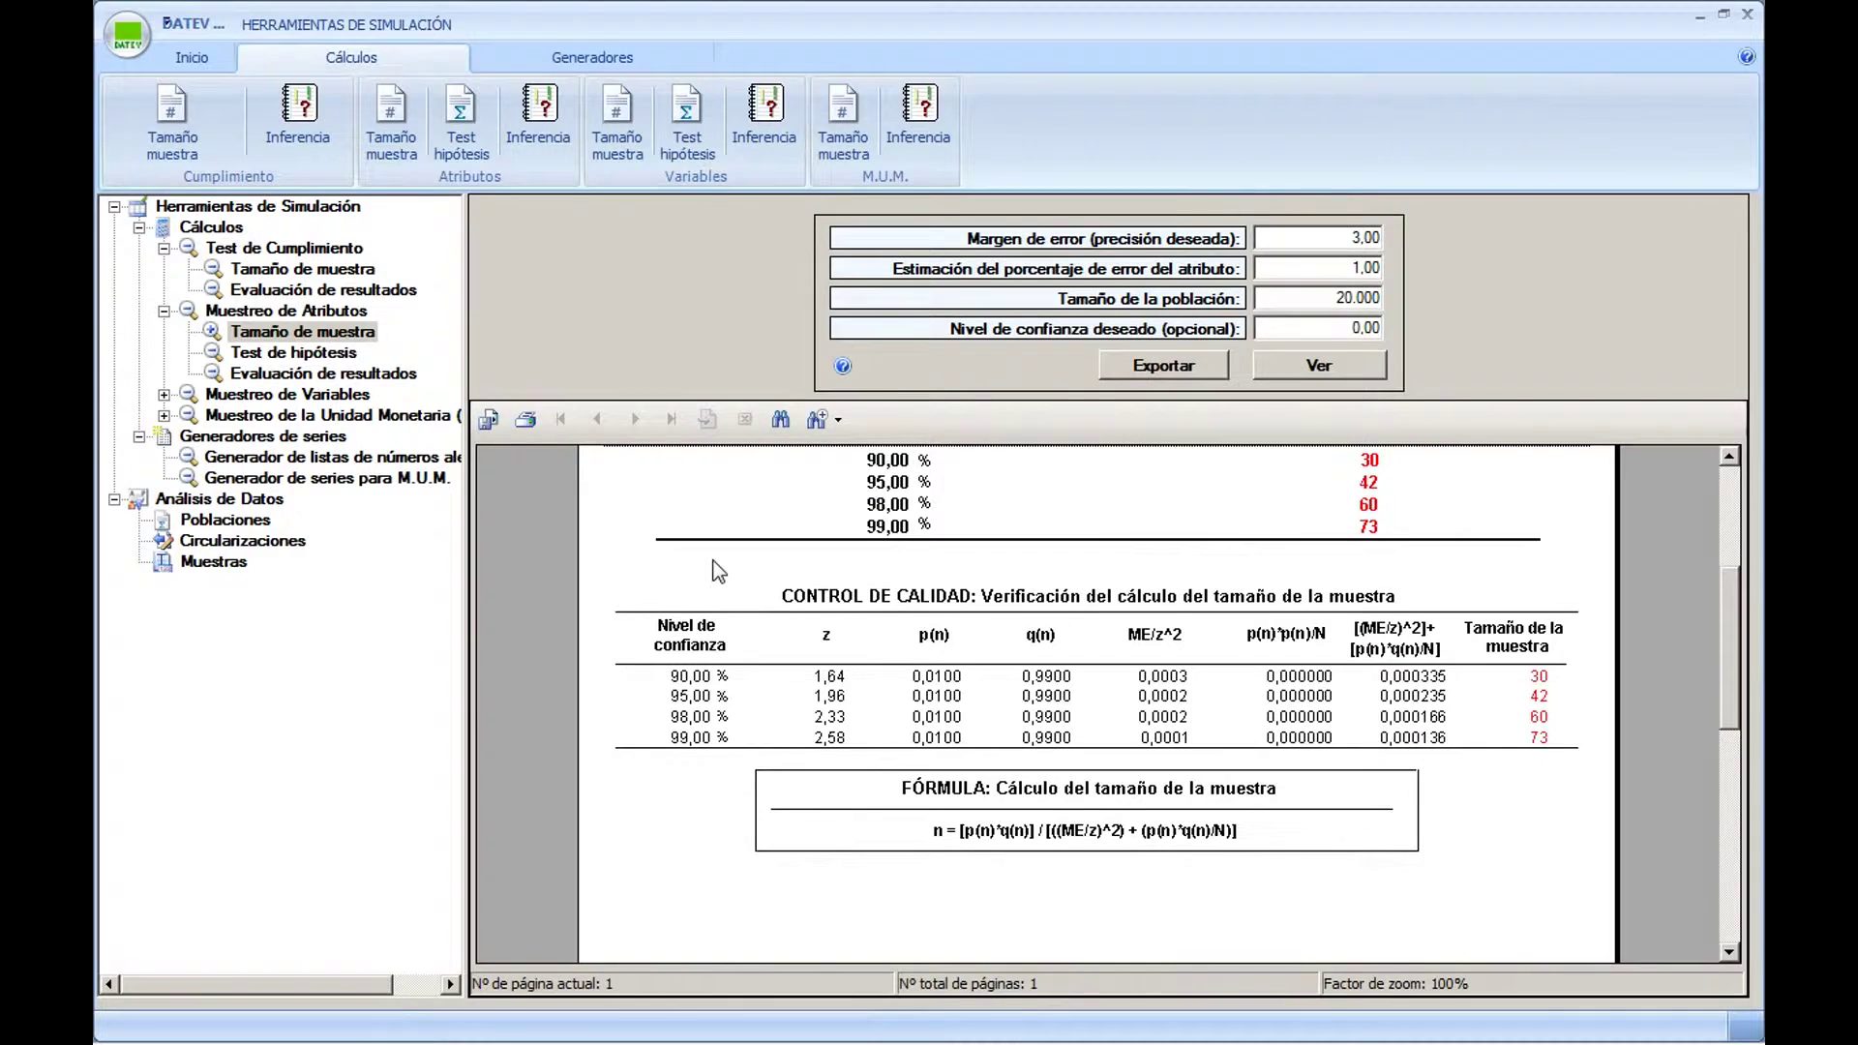
pyautogui.scroll(3, 717, 571)
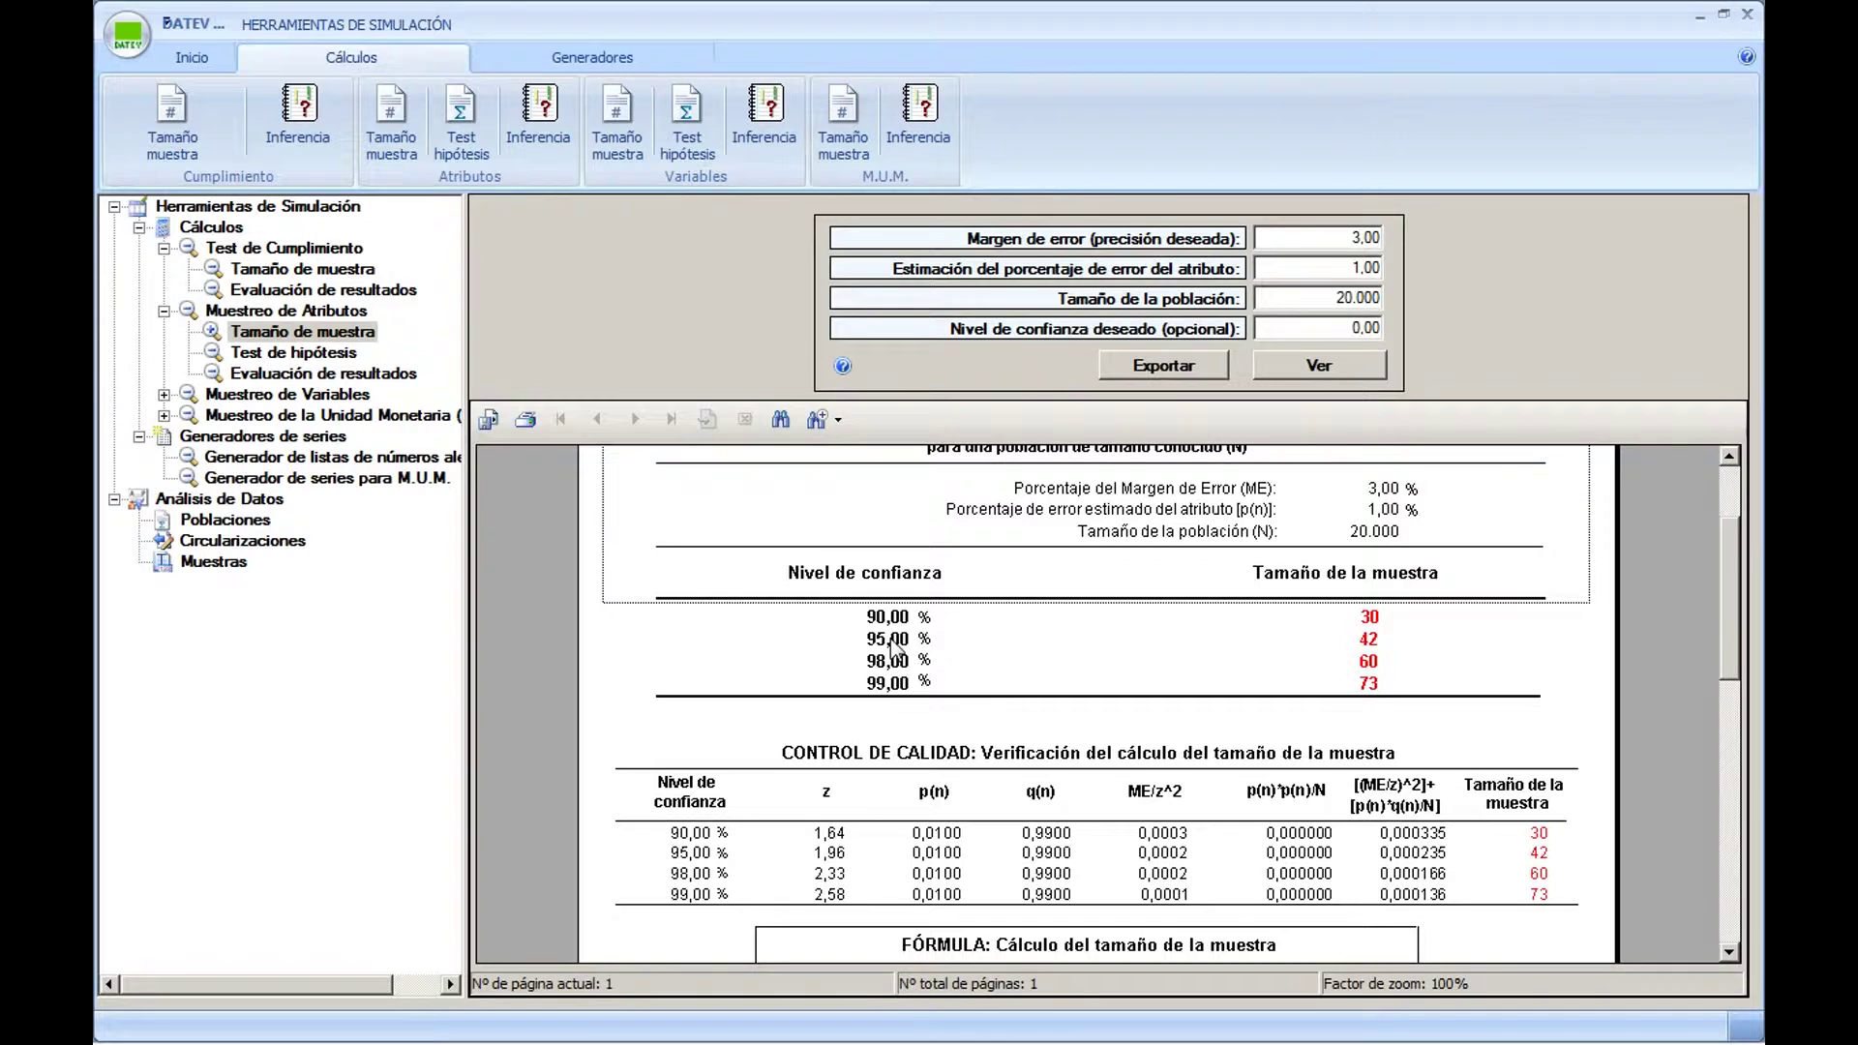
pyautogui.click(940, 643)
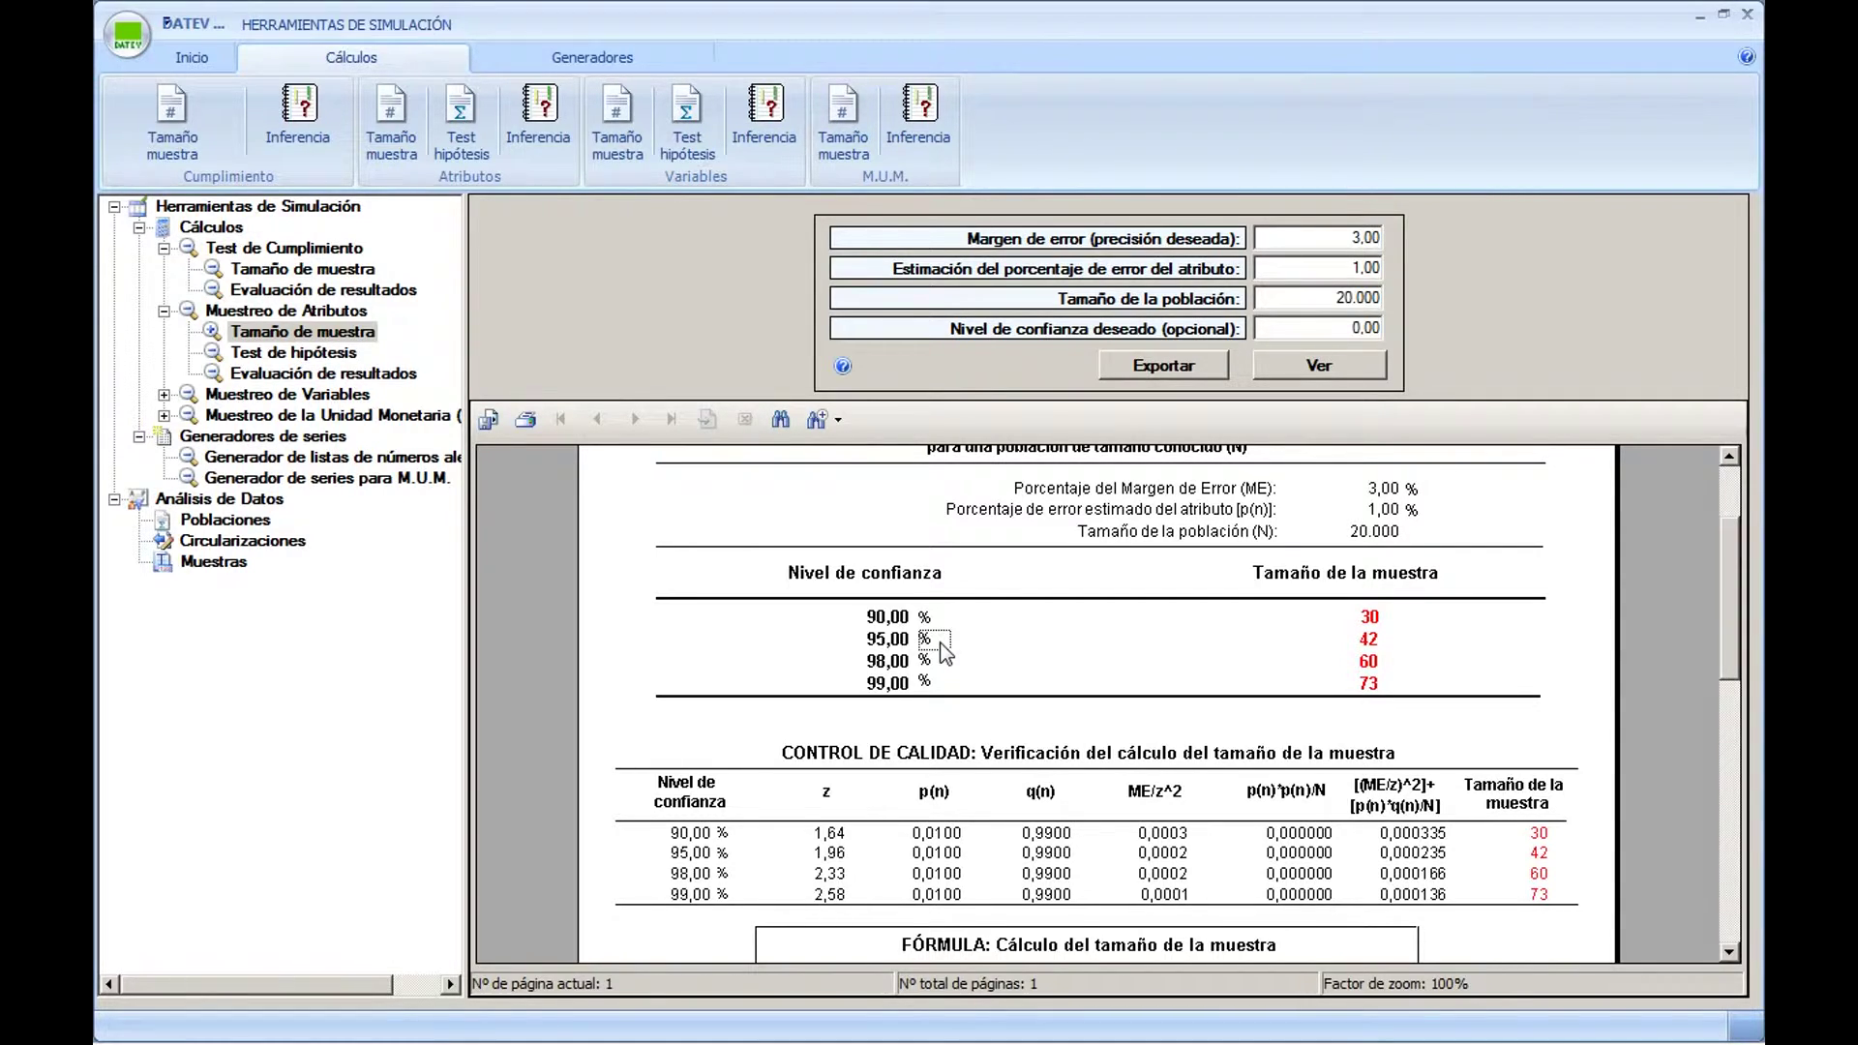
pyautogui.click(842, 640)
pyautogui.click(1369, 647)
# Generate a random list of 42 numbers with lower limit 1 and upper limit 20000, and review the resulting series
pyautogui.click(238, 460)
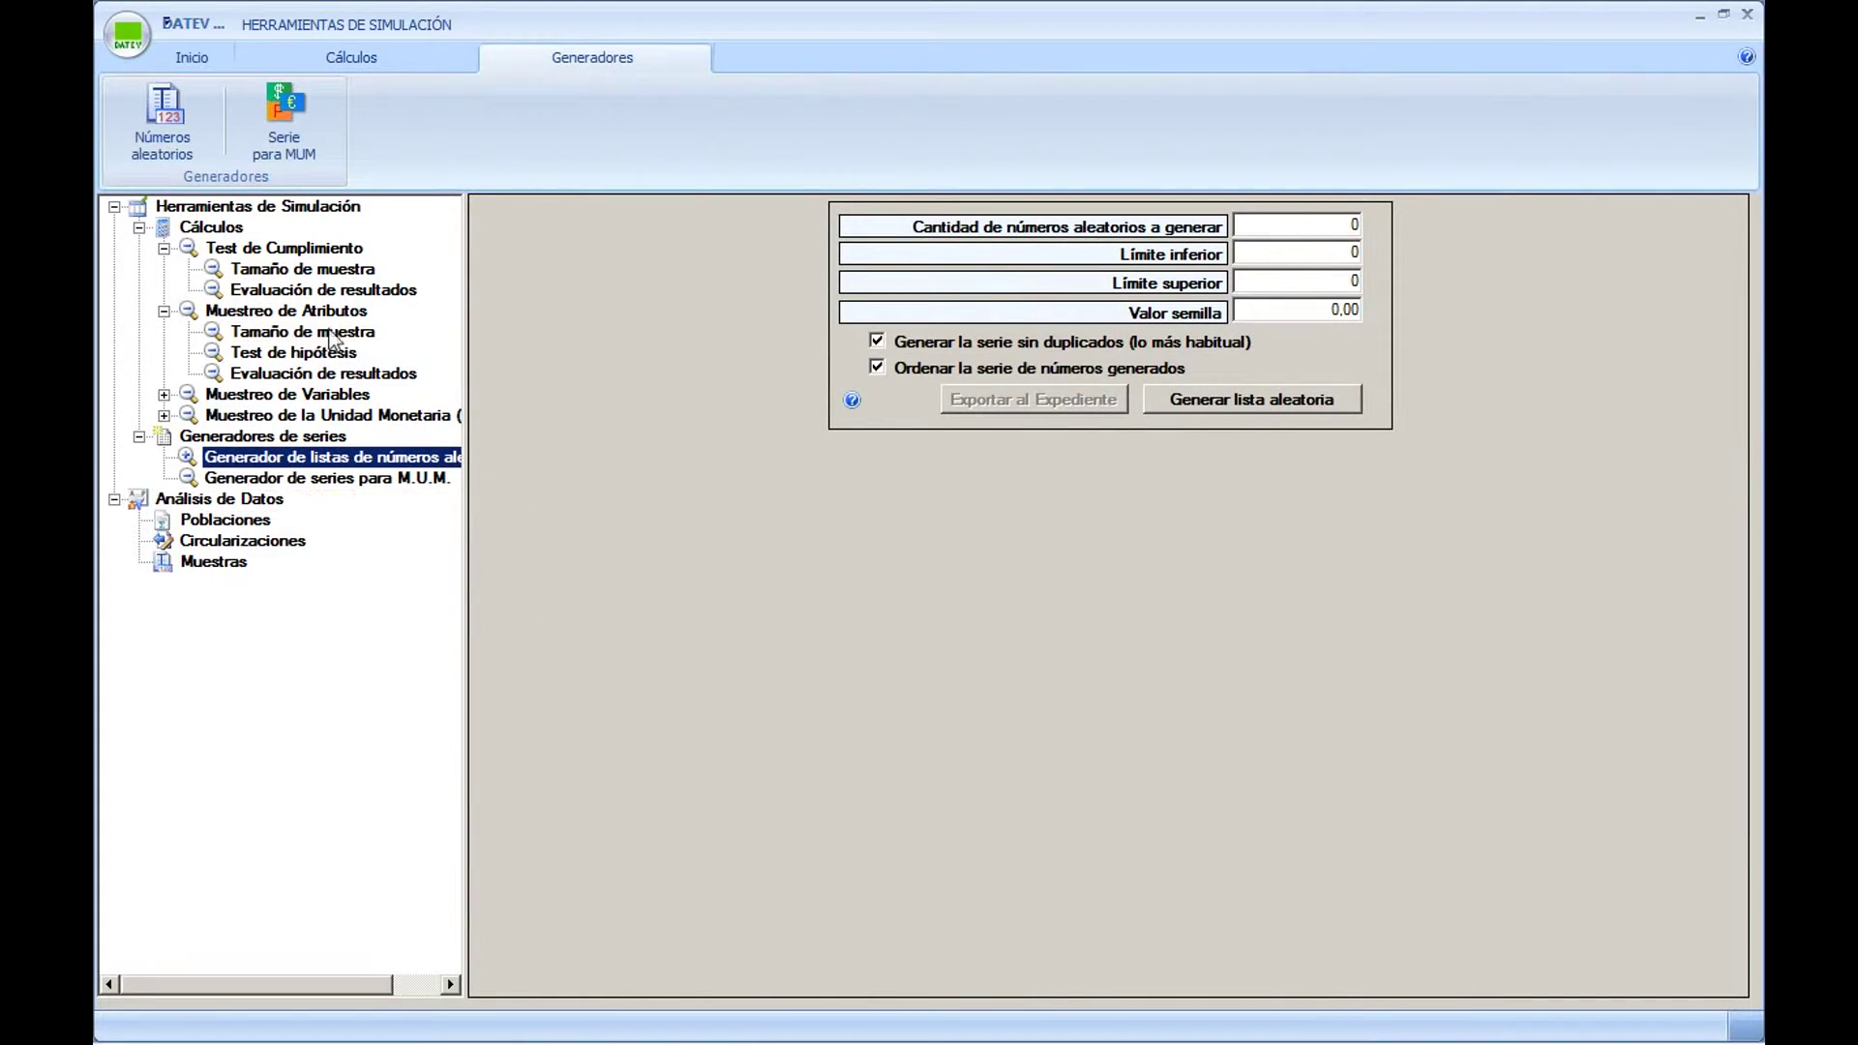
pyautogui.click(1288, 224)
pyautogui.write('42')
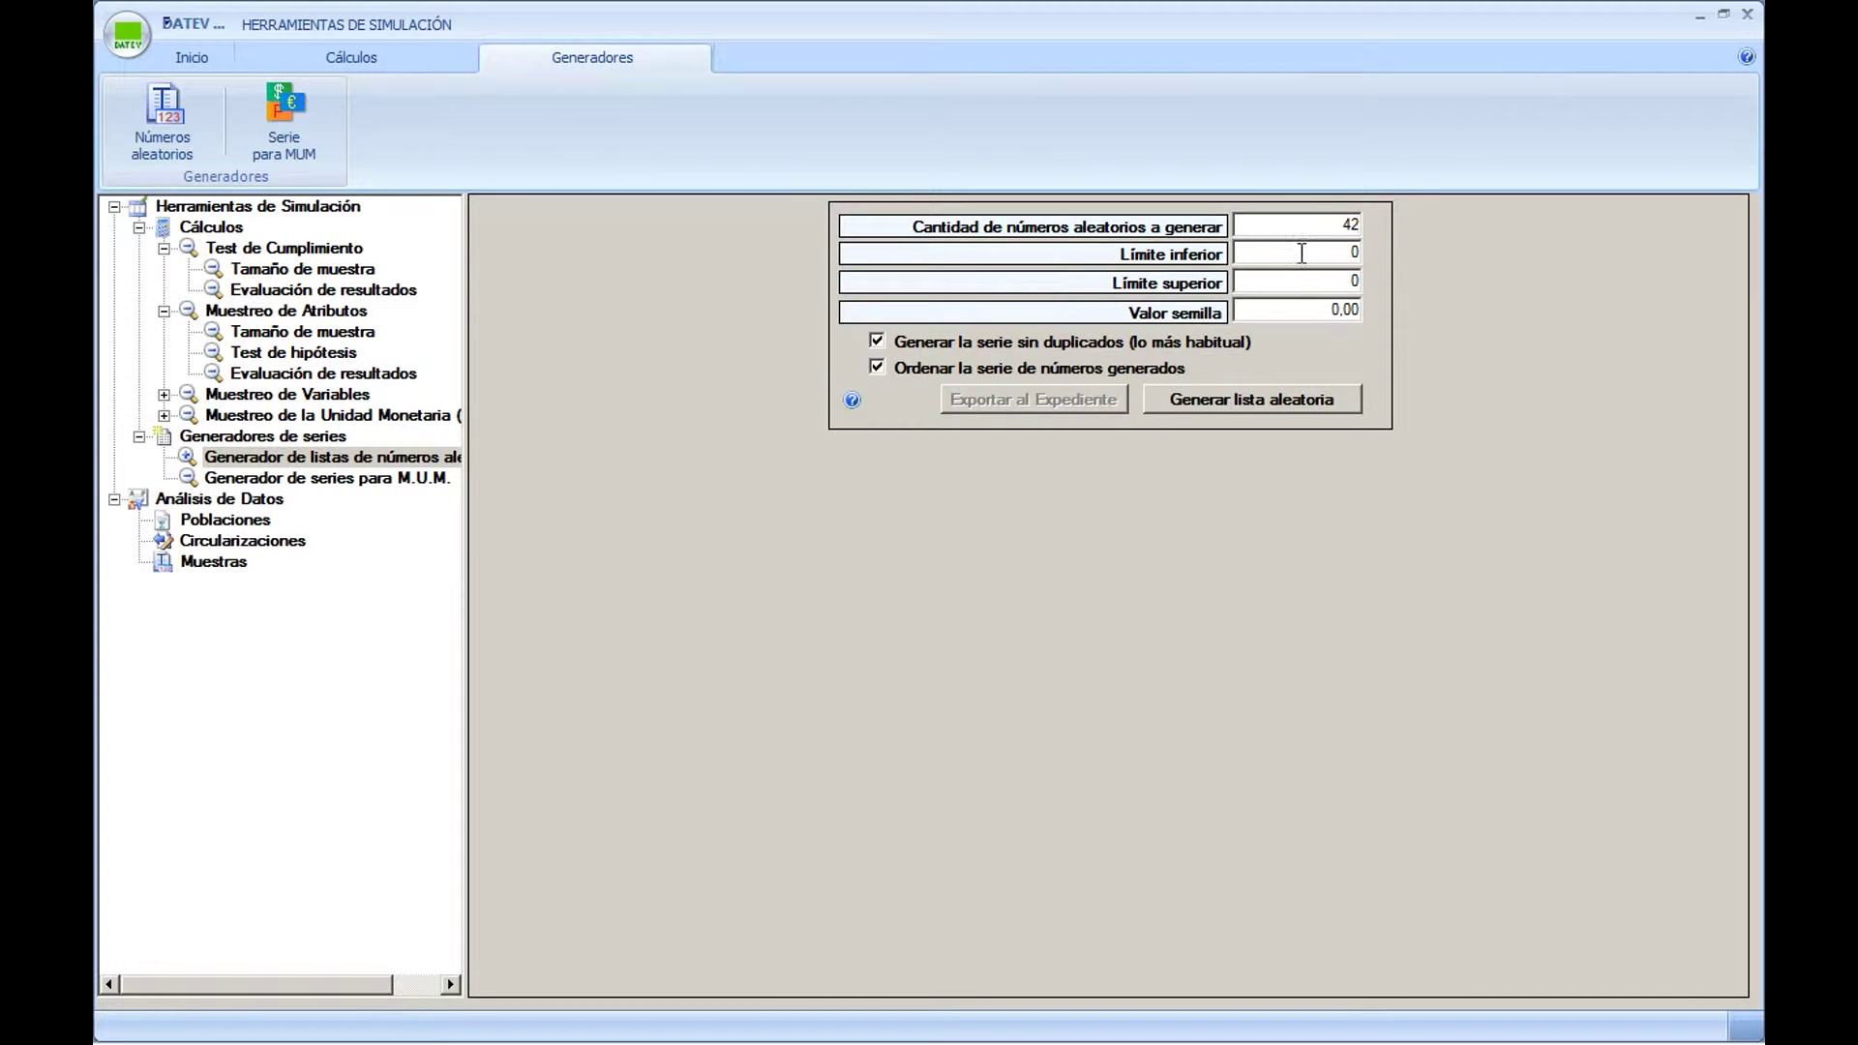
pyautogui.doubleClick(1301, 253)
pyautogui.write('1')
pyautogui.doubleClick(1275, 280)
pyautogui.write('20000')
pyautogui.click(1256, 309)
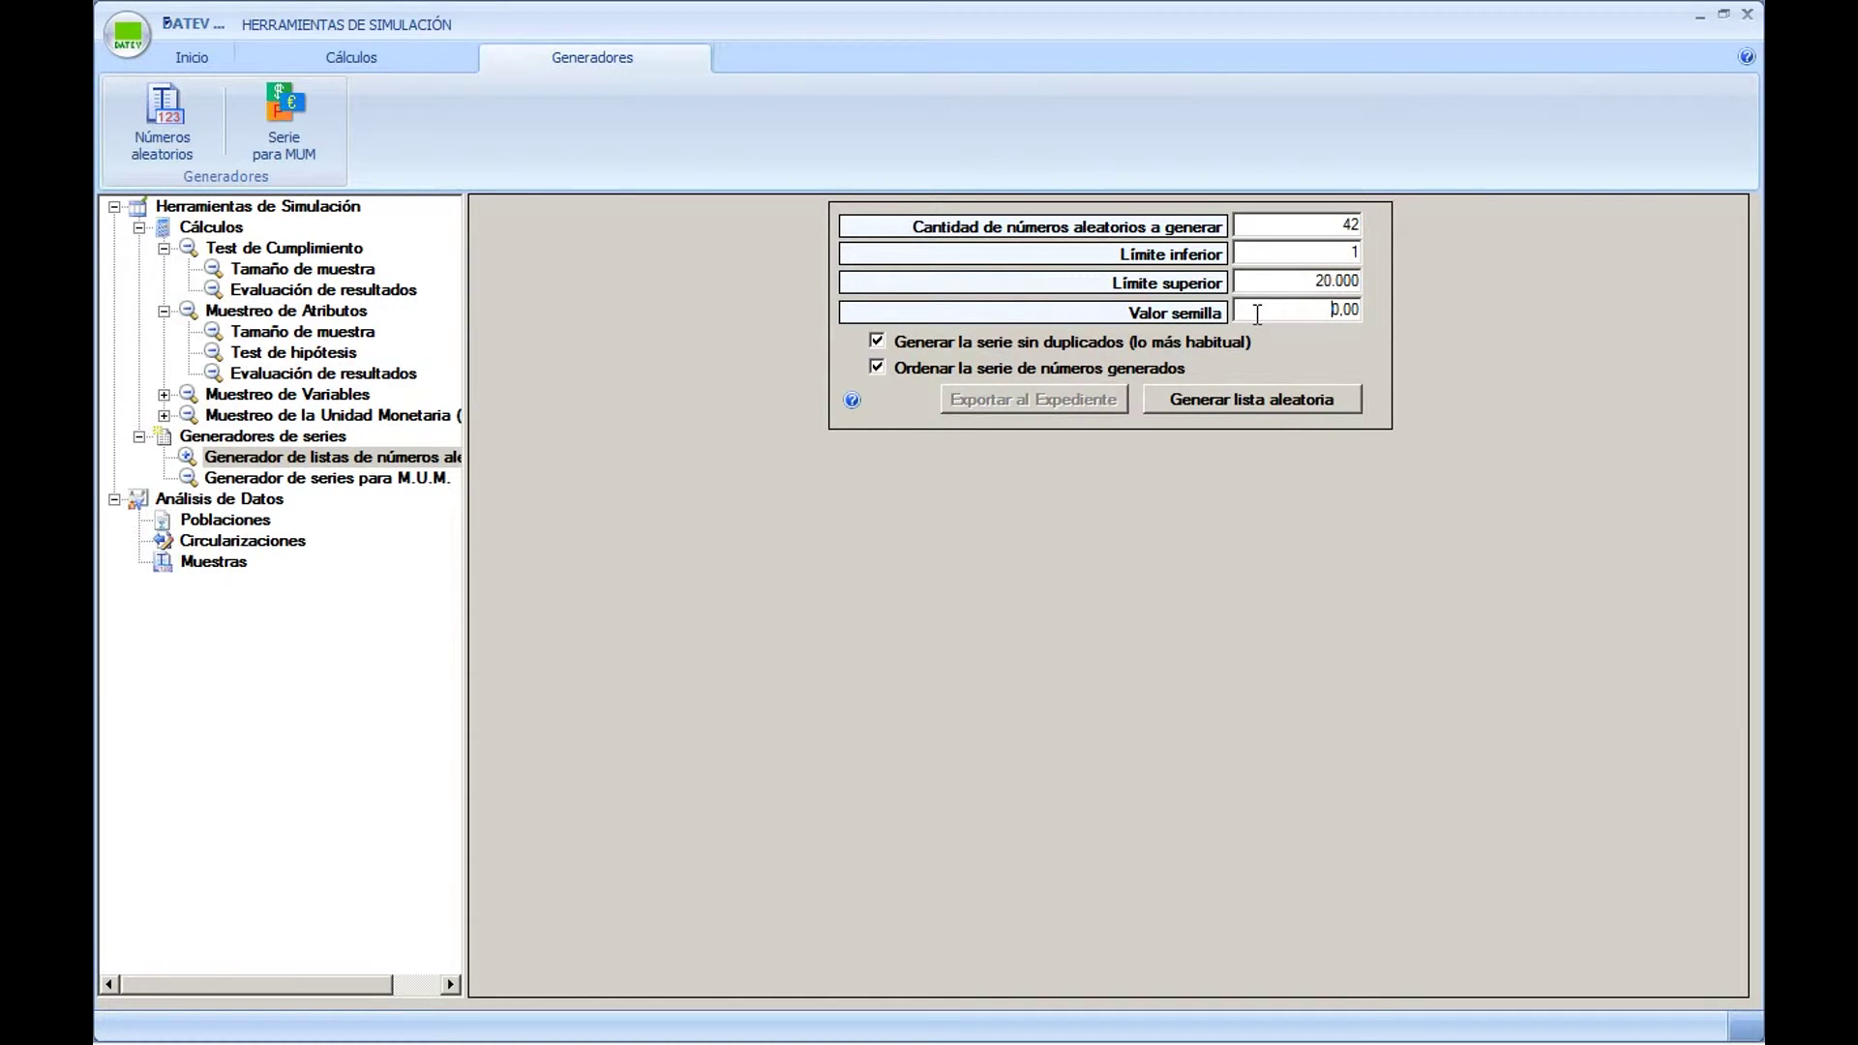
pyautogui.click(1227, 416)
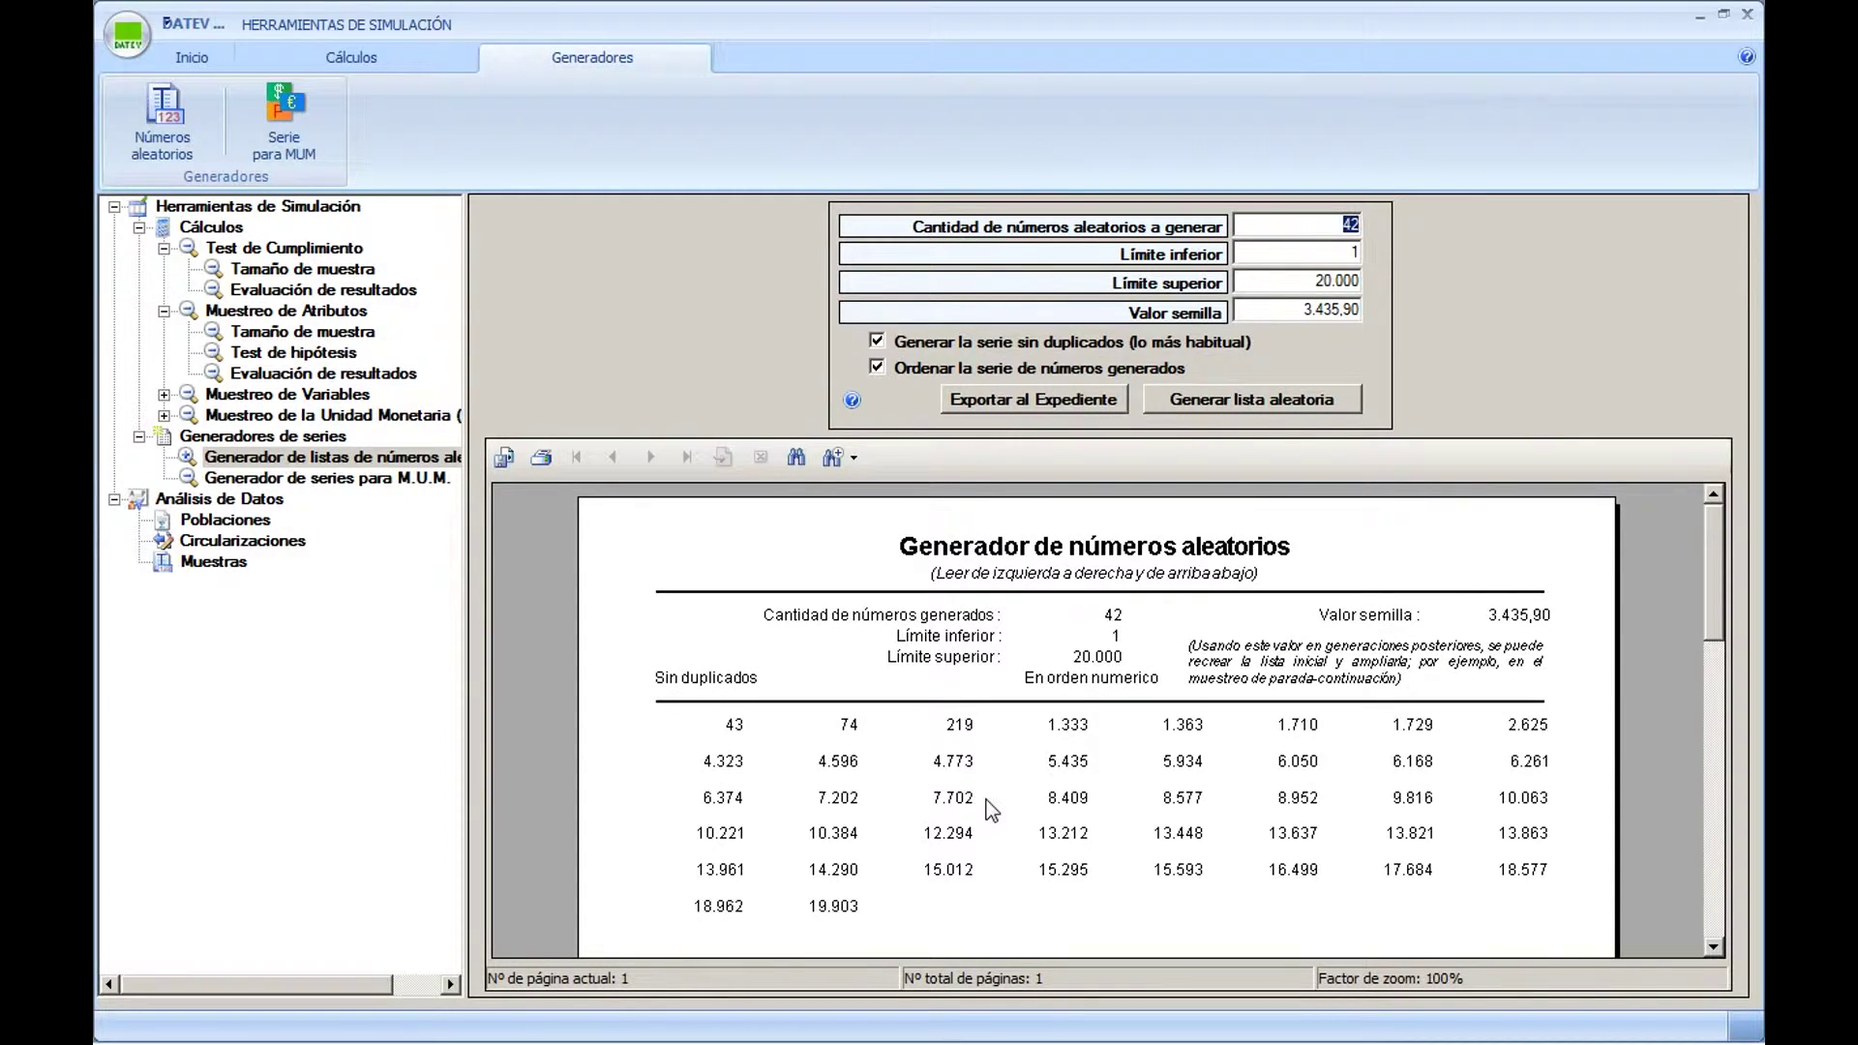
pyautogui.click(991, 809)
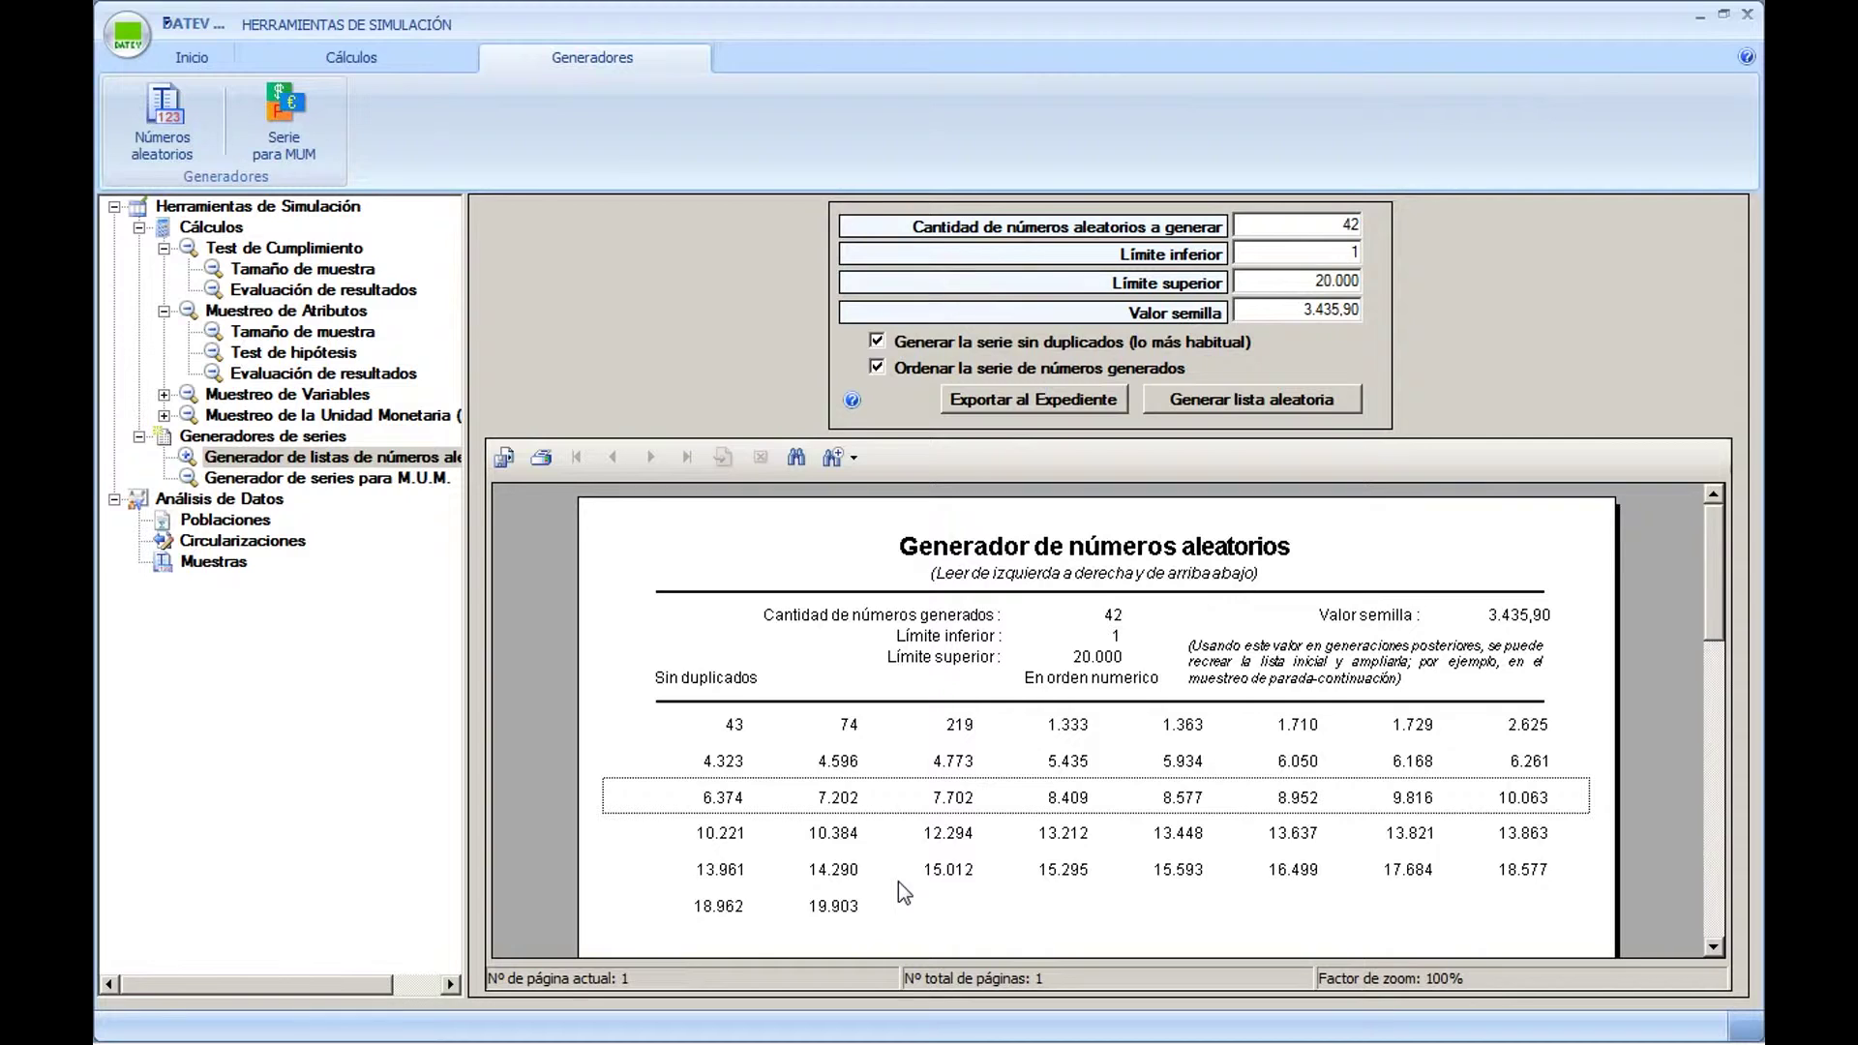
pyautogui.click(711, 738)
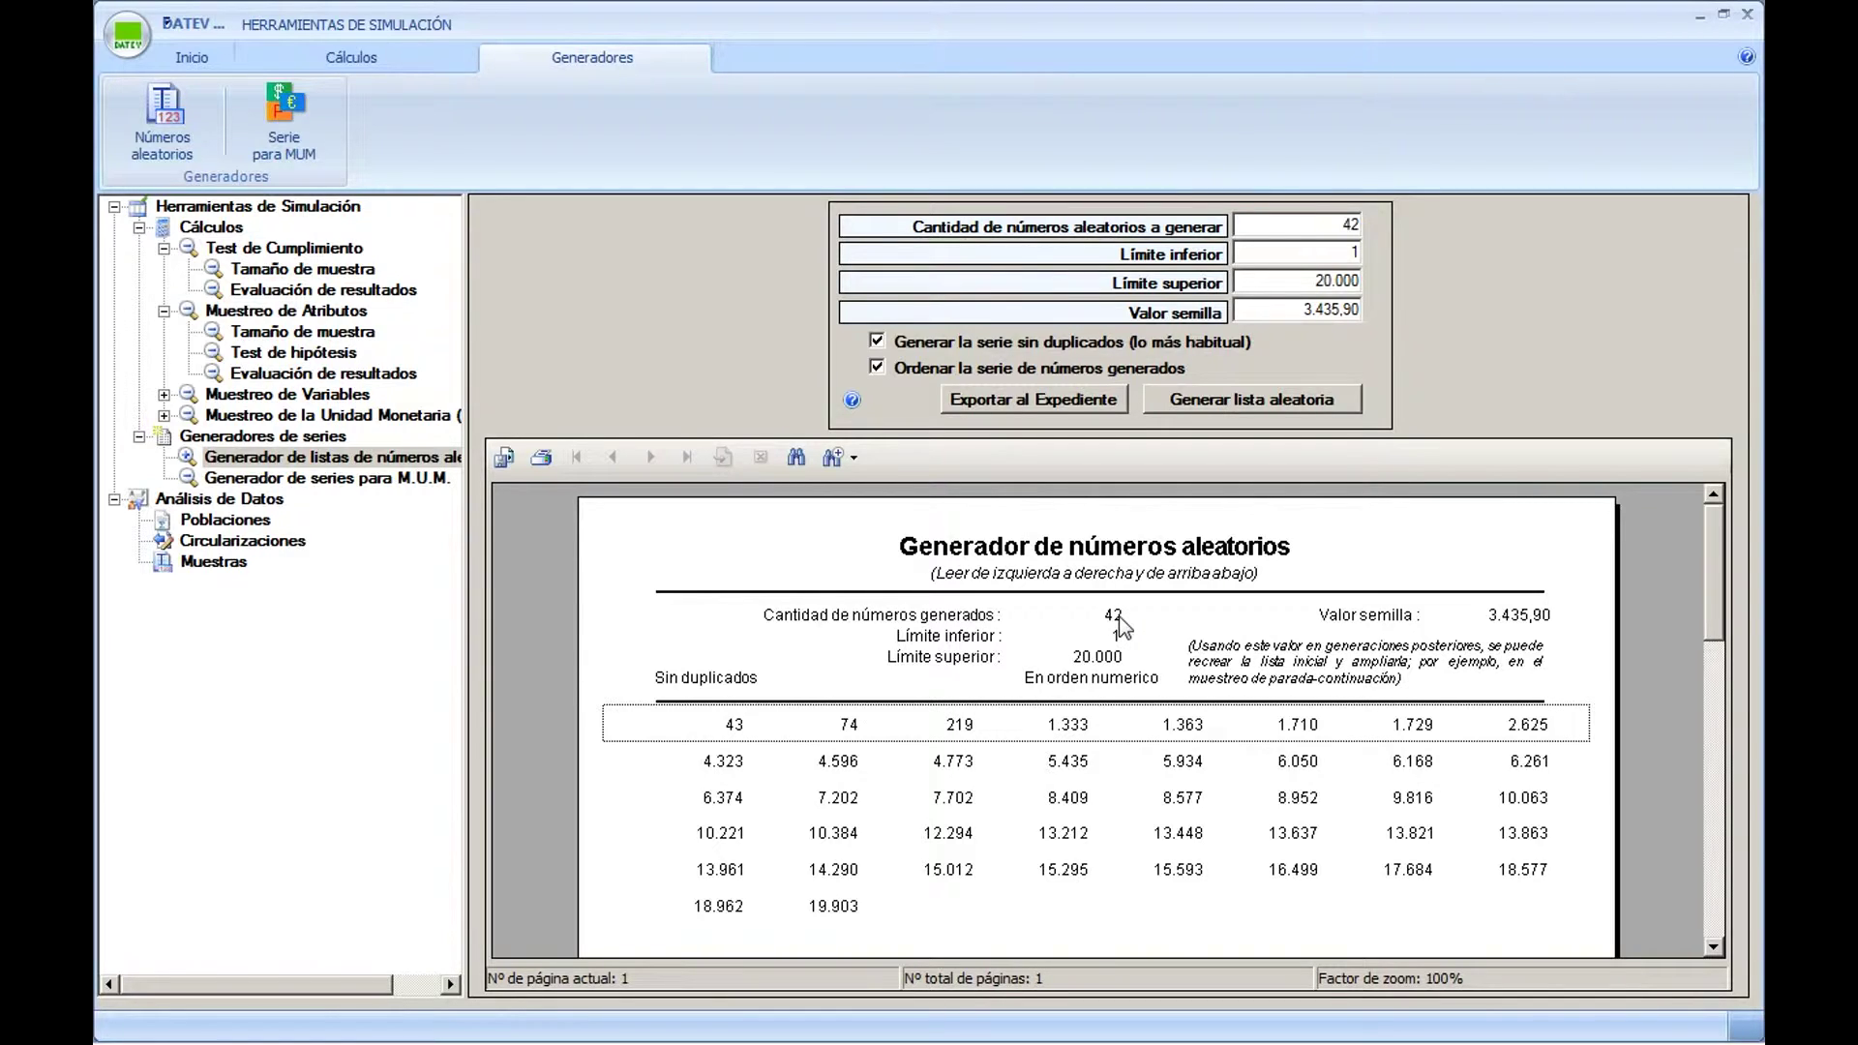
# Regenerate the random list with 60 numbers using the seed value 3.435,90 and review the extended series
pyautogui.moveTo(1305, 310); pyautogui.dragTo(1370, 312)
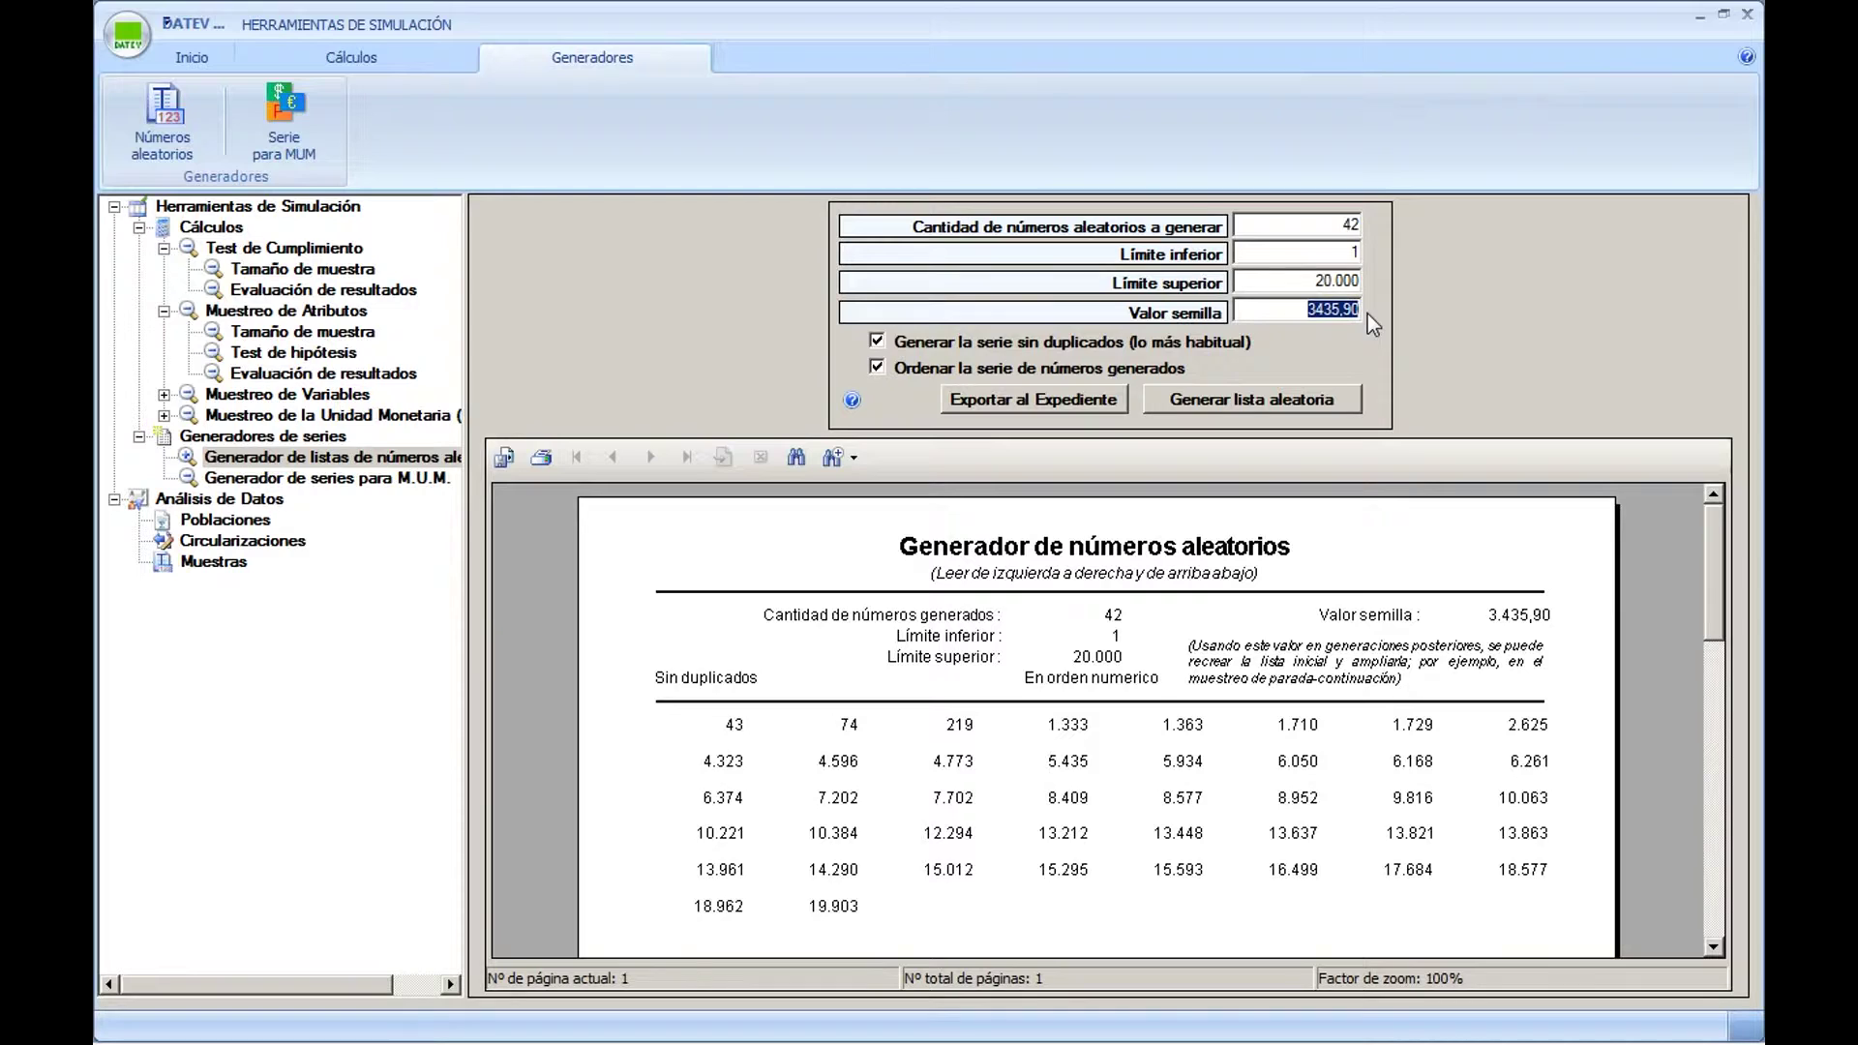
pyautogui.click(1316, 224)
pyautogui.write('60')
pyautogui.click(1293, 398)
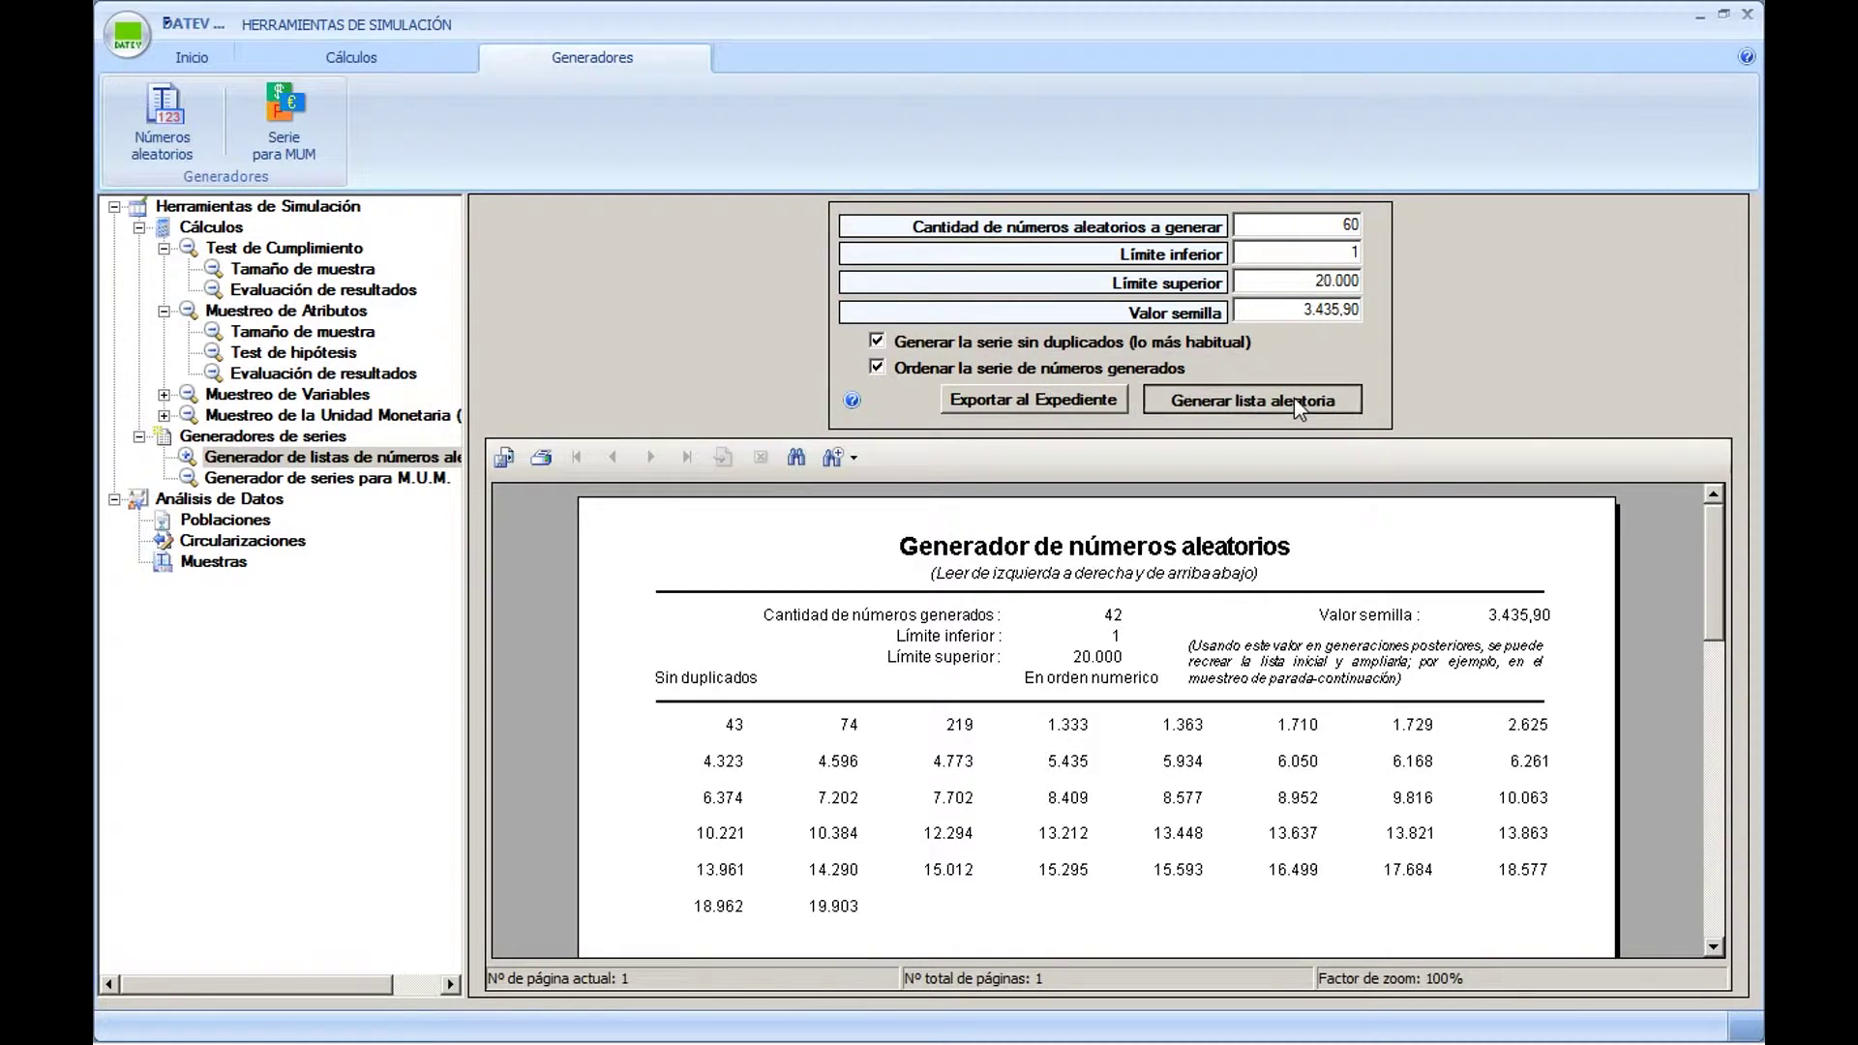
pyautogui.click(1039, 768)
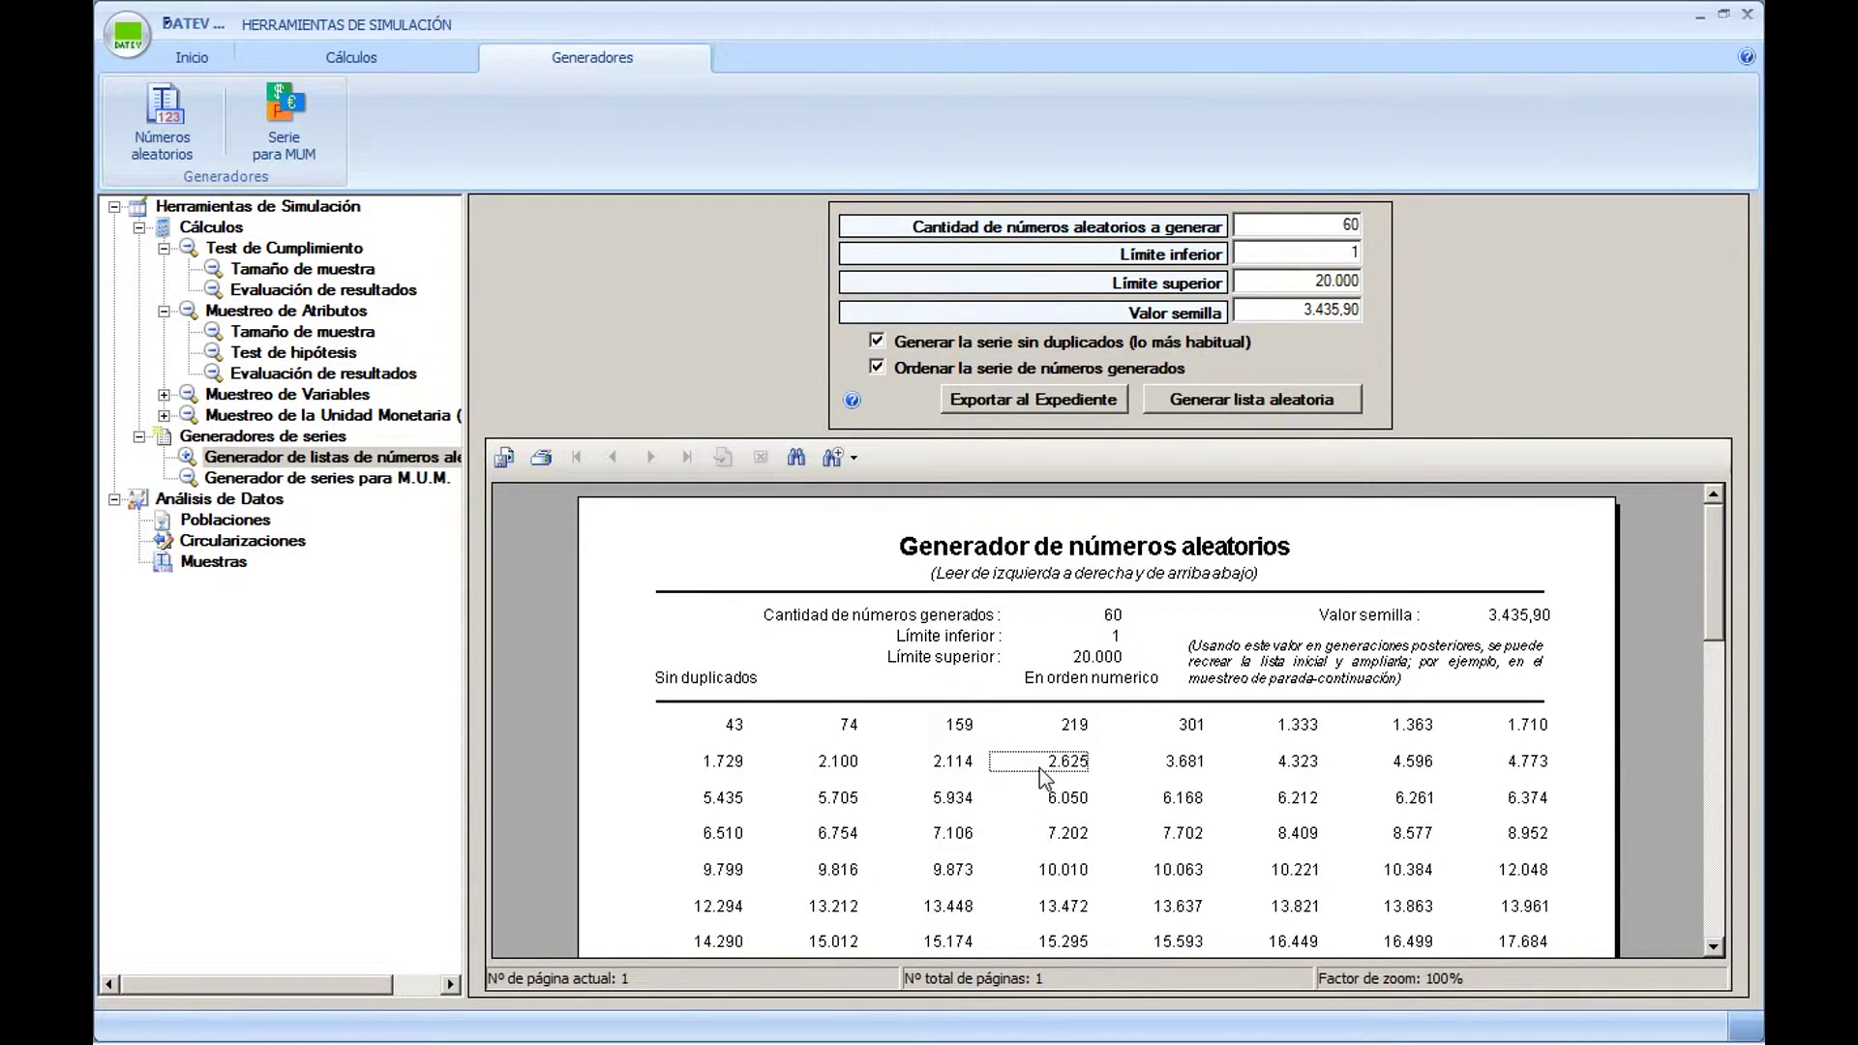
pyautogui.scroll(-5, 1040, 769)
pyautogui.scroll(3, 1039, 769)
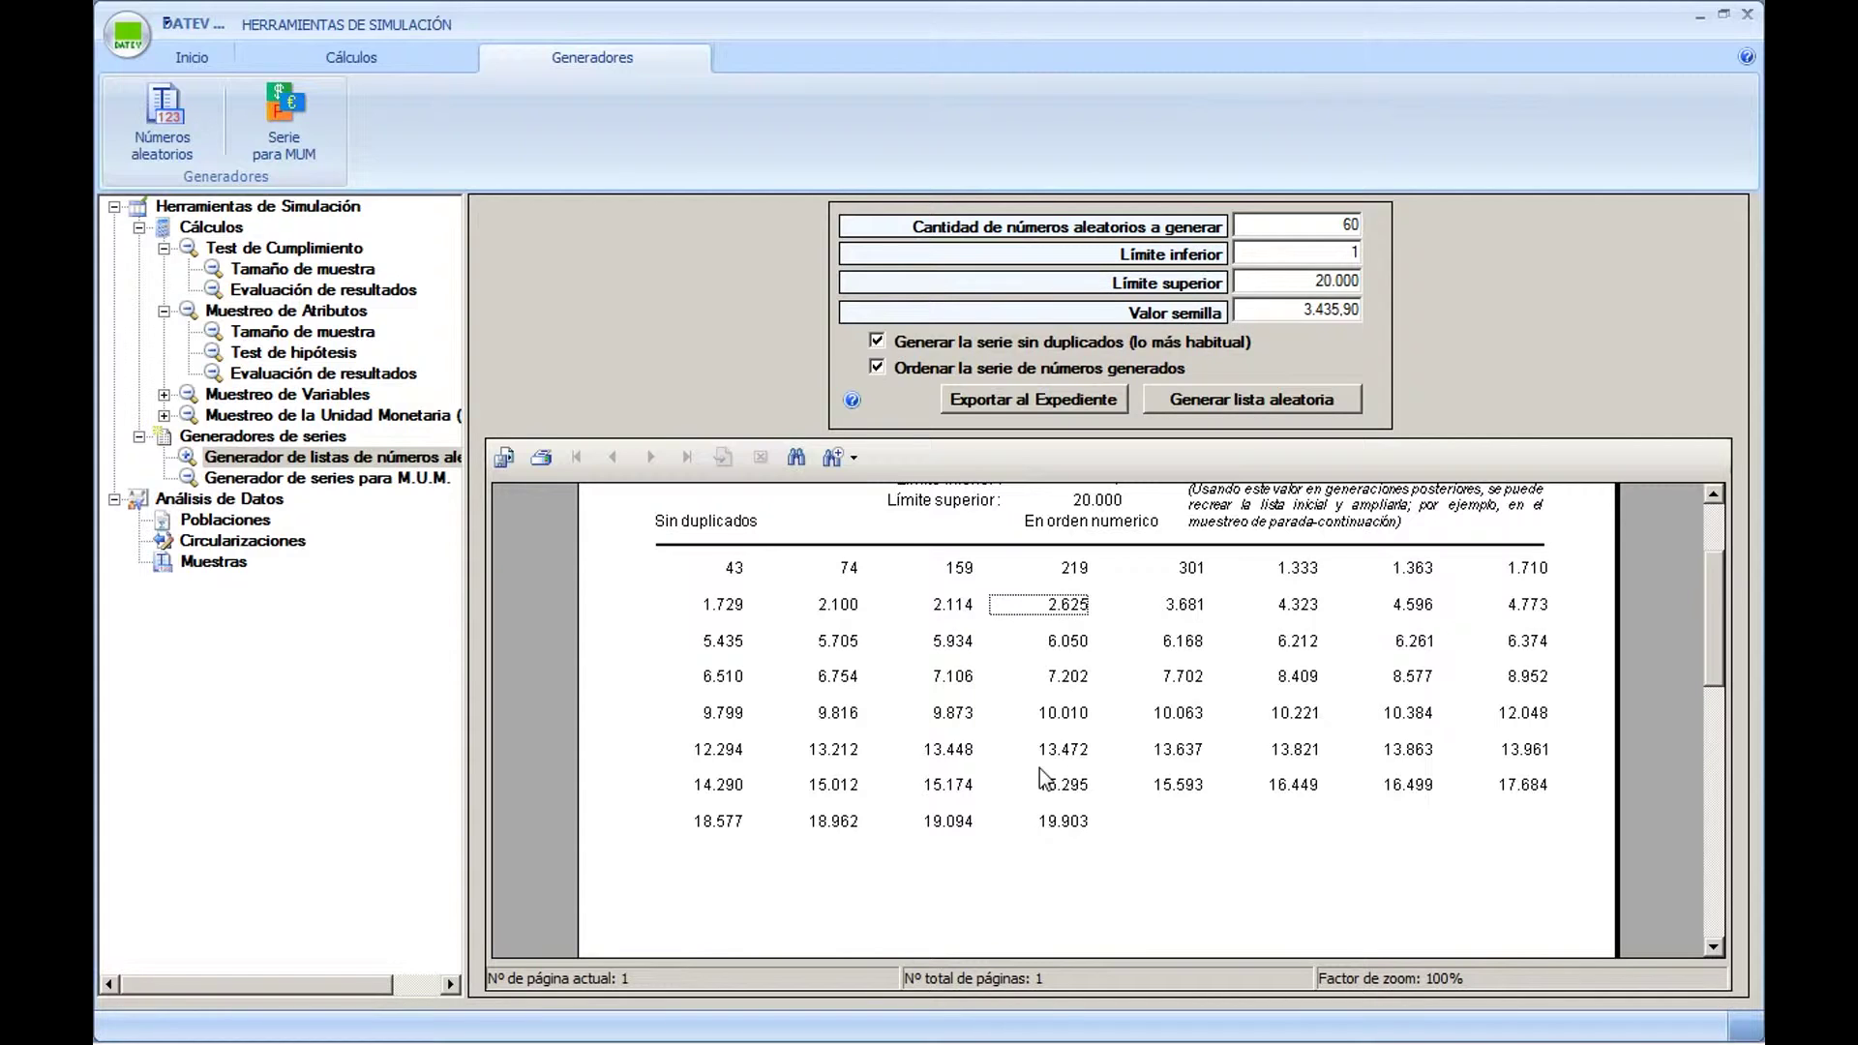
# Set the quantity of random numbers back to 42 and regenerate the list from the same seed
pyautogui.moveTo(1318, 226); pyautogui.dragTo(1376, 230)
pyautogui.write('42')
pyautogui.click(1271, 404)
pyautogui.click(1122, 774)
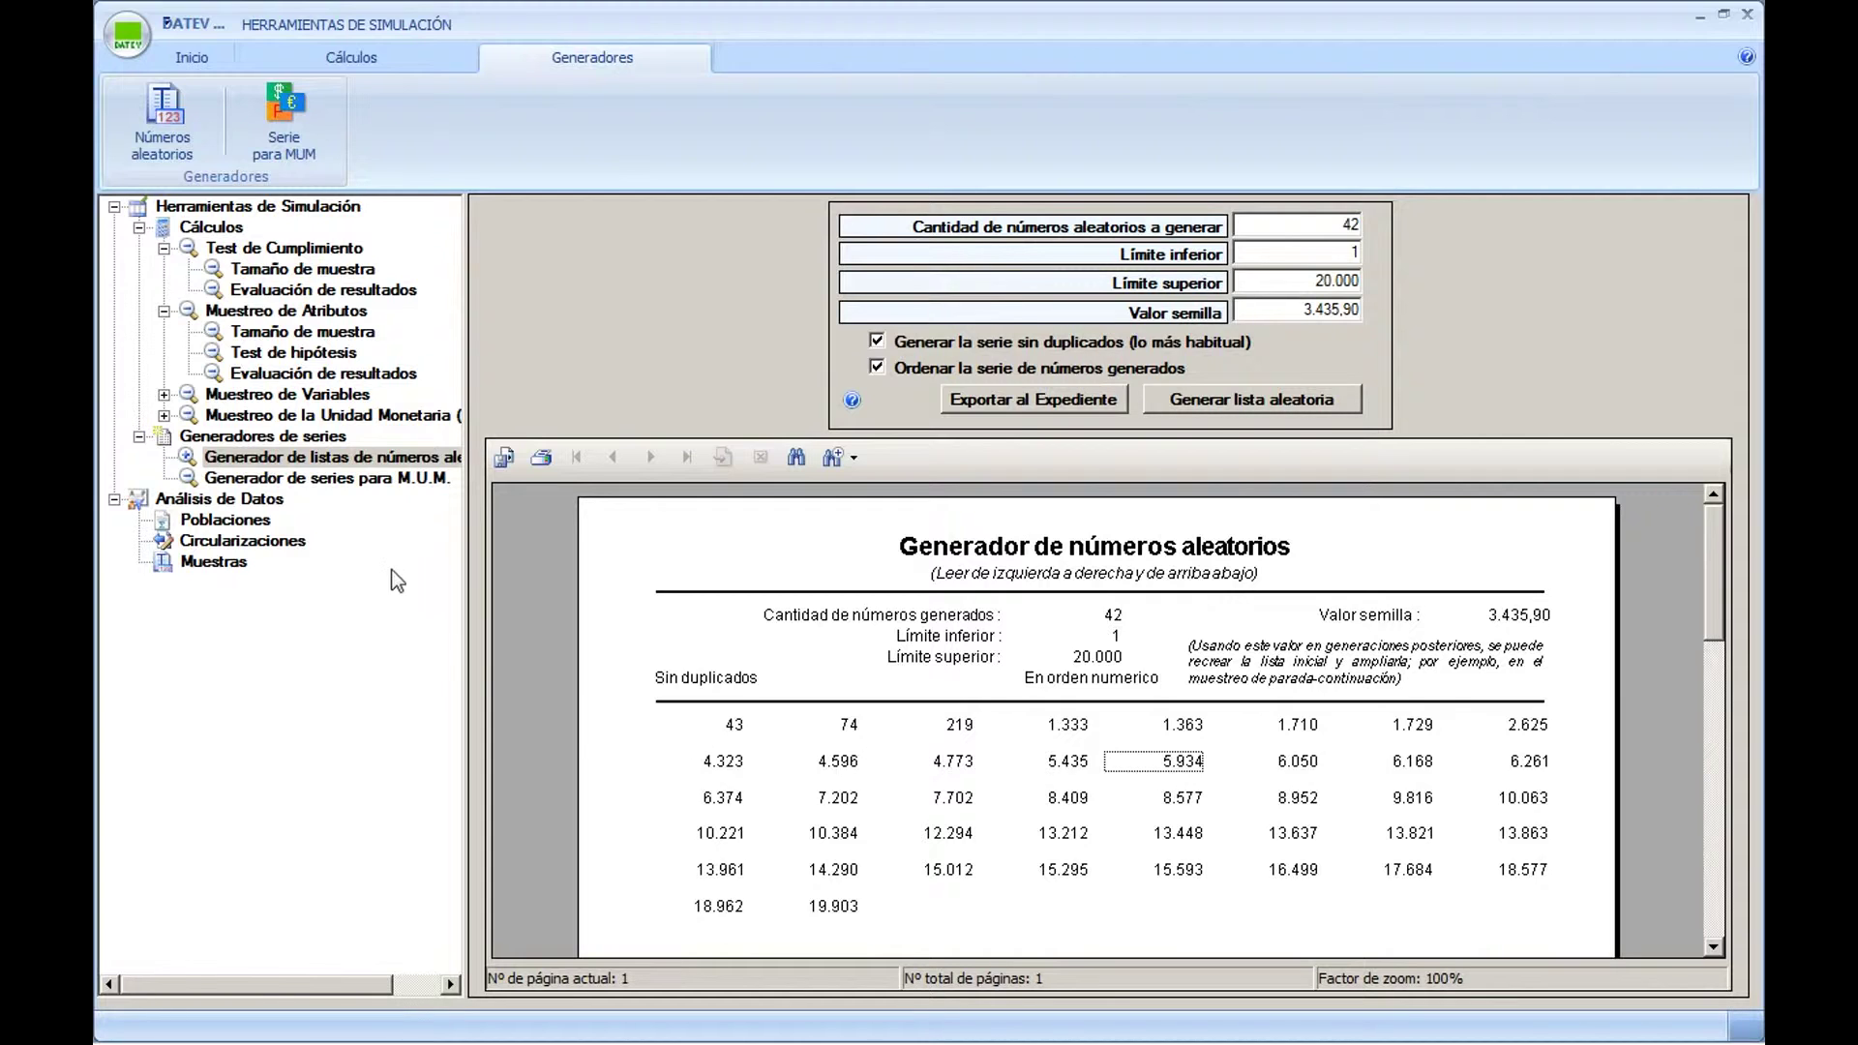
# Generate the attribute sampling results evaluation for a sample of 42, 1 error found and a population of 20000
pyautogui.click(270, 313)
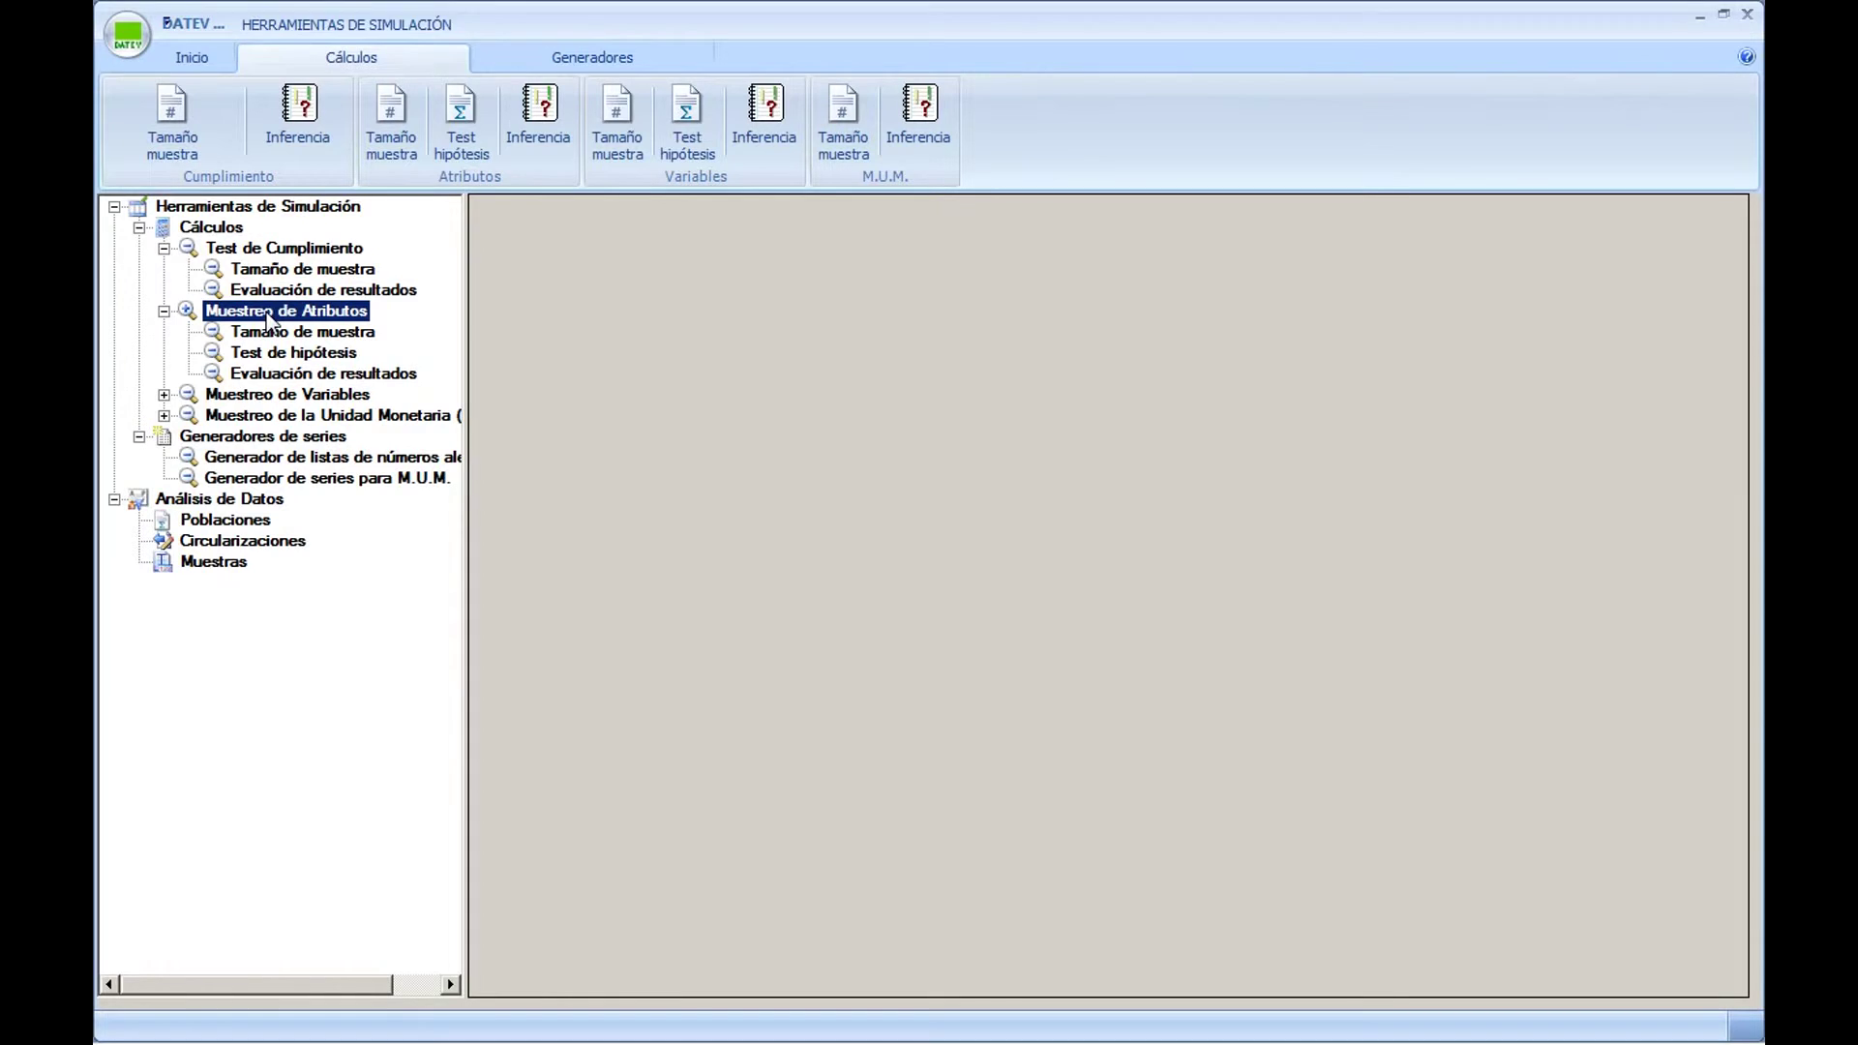
pyautogui.click(316, 378)
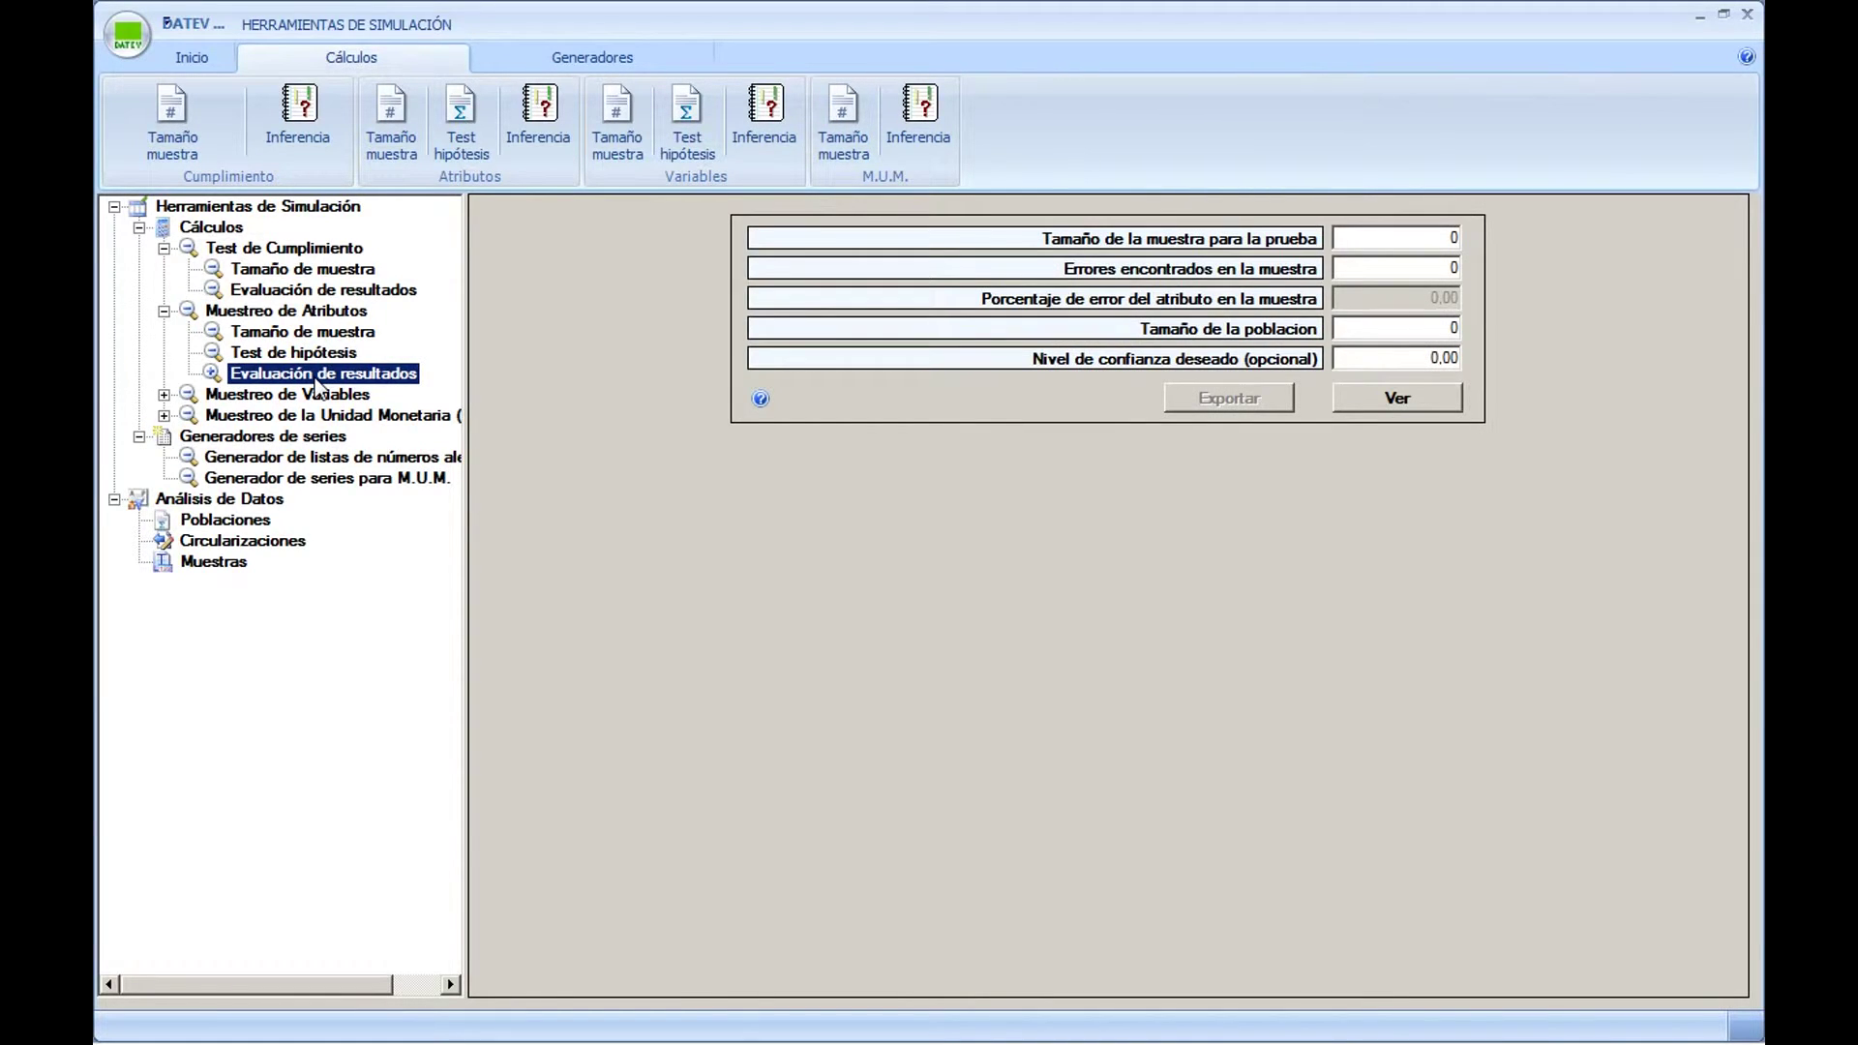
pyautogui.click(1391, 237)
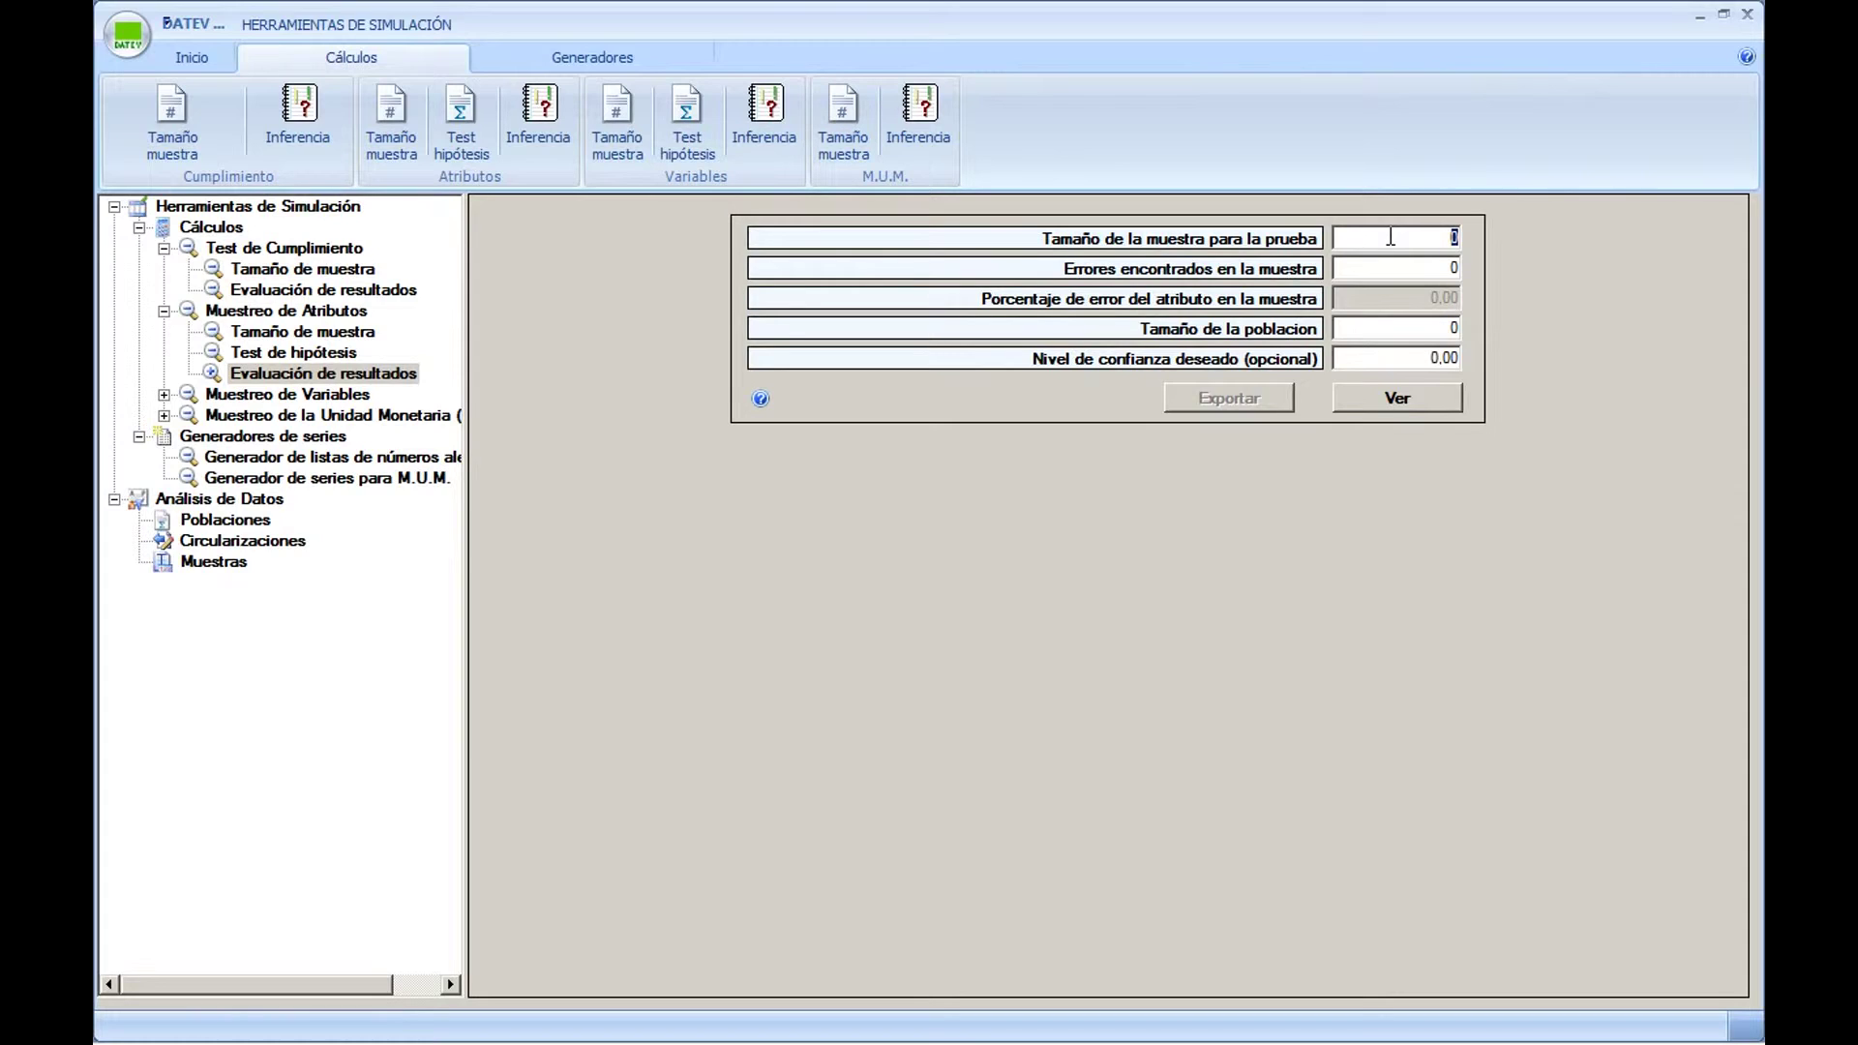
pyautogui.write('42')
pyautogui.press('Tab')
pyautogui.write('1')
pyautogui.press('Tab')
pyautogui.write('20000')
pyautogui.click(273, 503)
pyautogui.click(1400, 398)
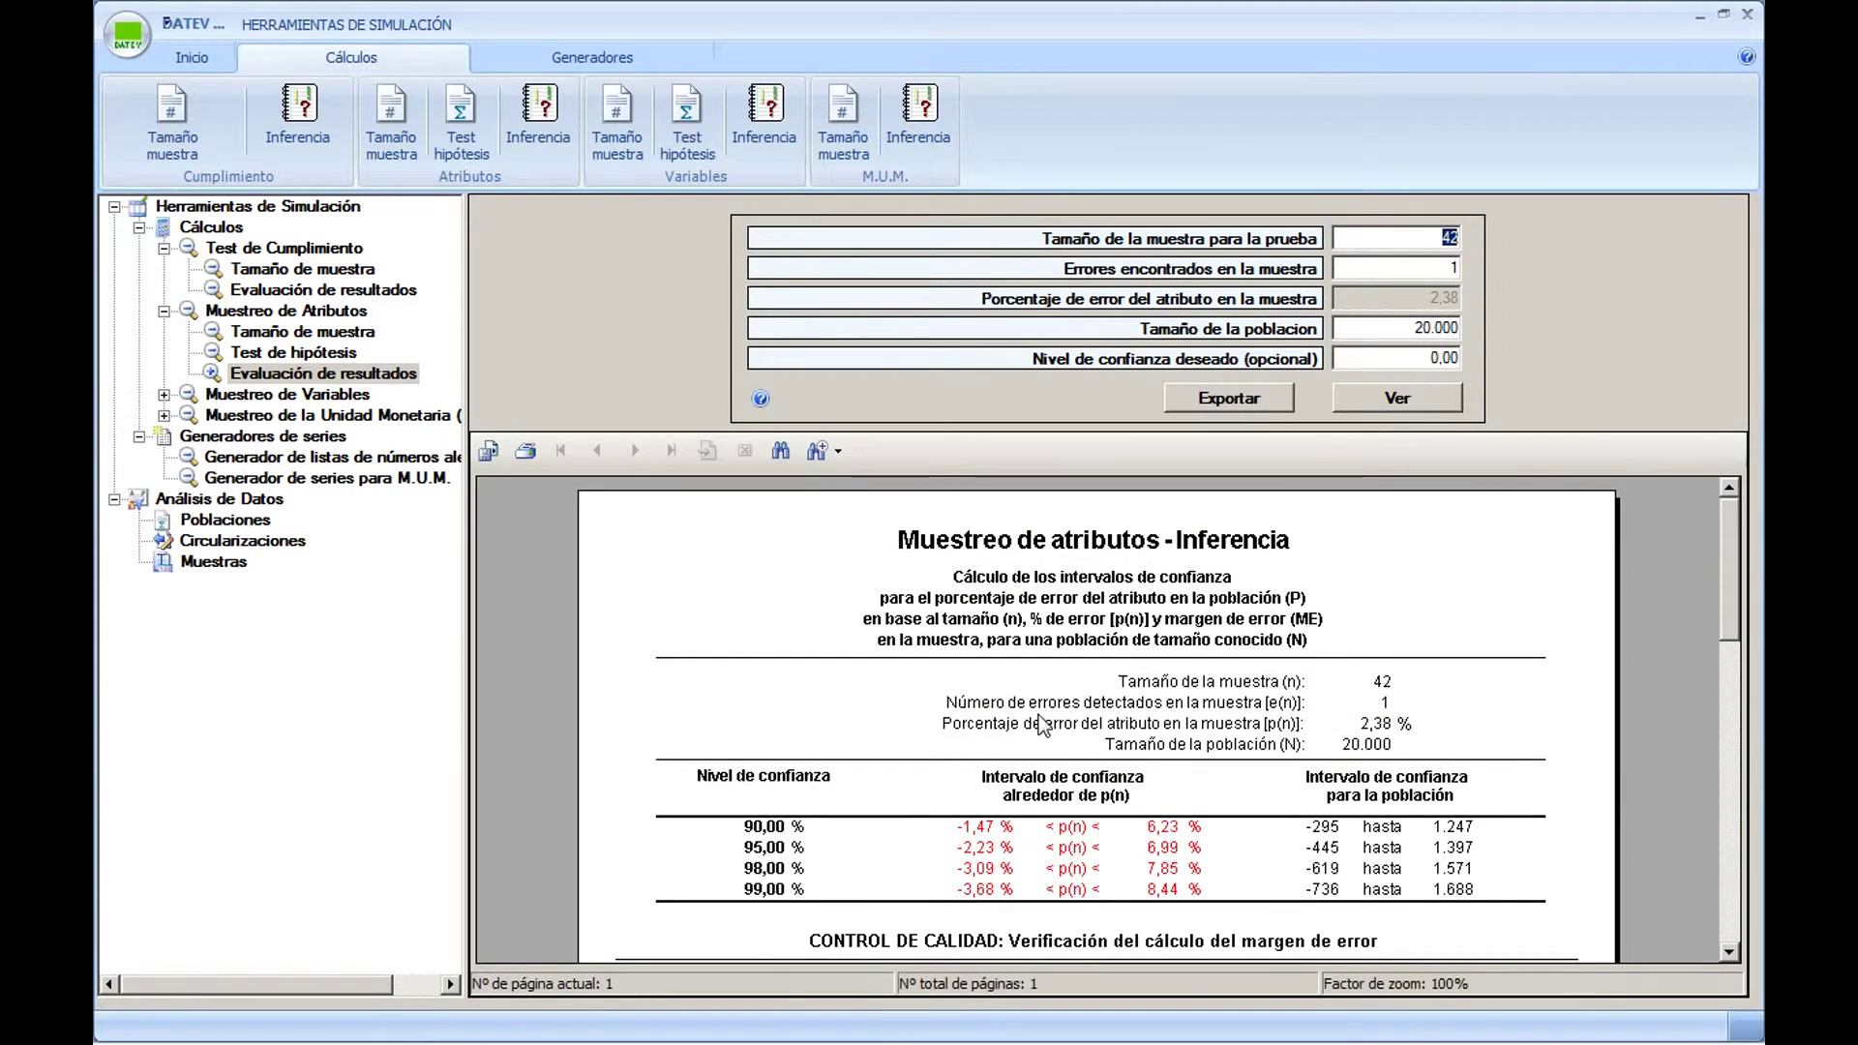
# Examine the attribute inference report, including the error percentage, confidence intervals, margin of error quality control table and formula
pyautogui.click(975, 718)
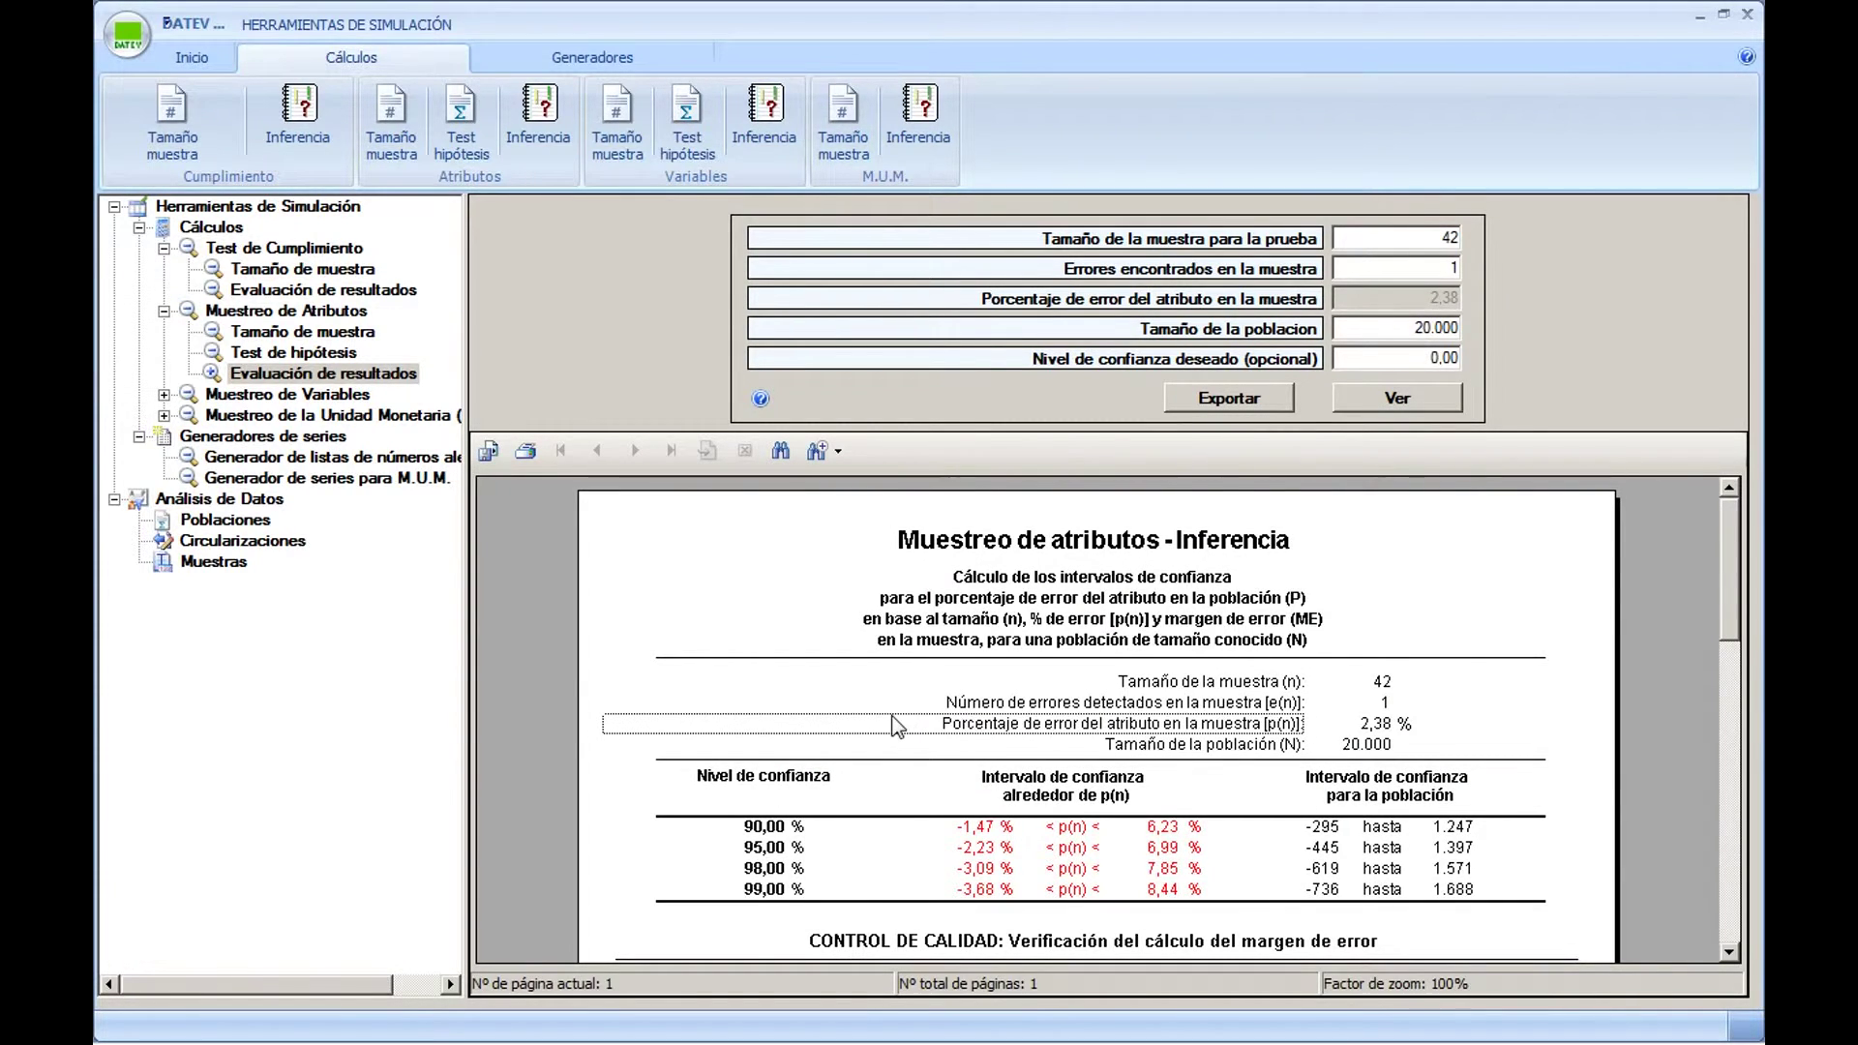
pyautogui.scroll(-3, 902, 710)
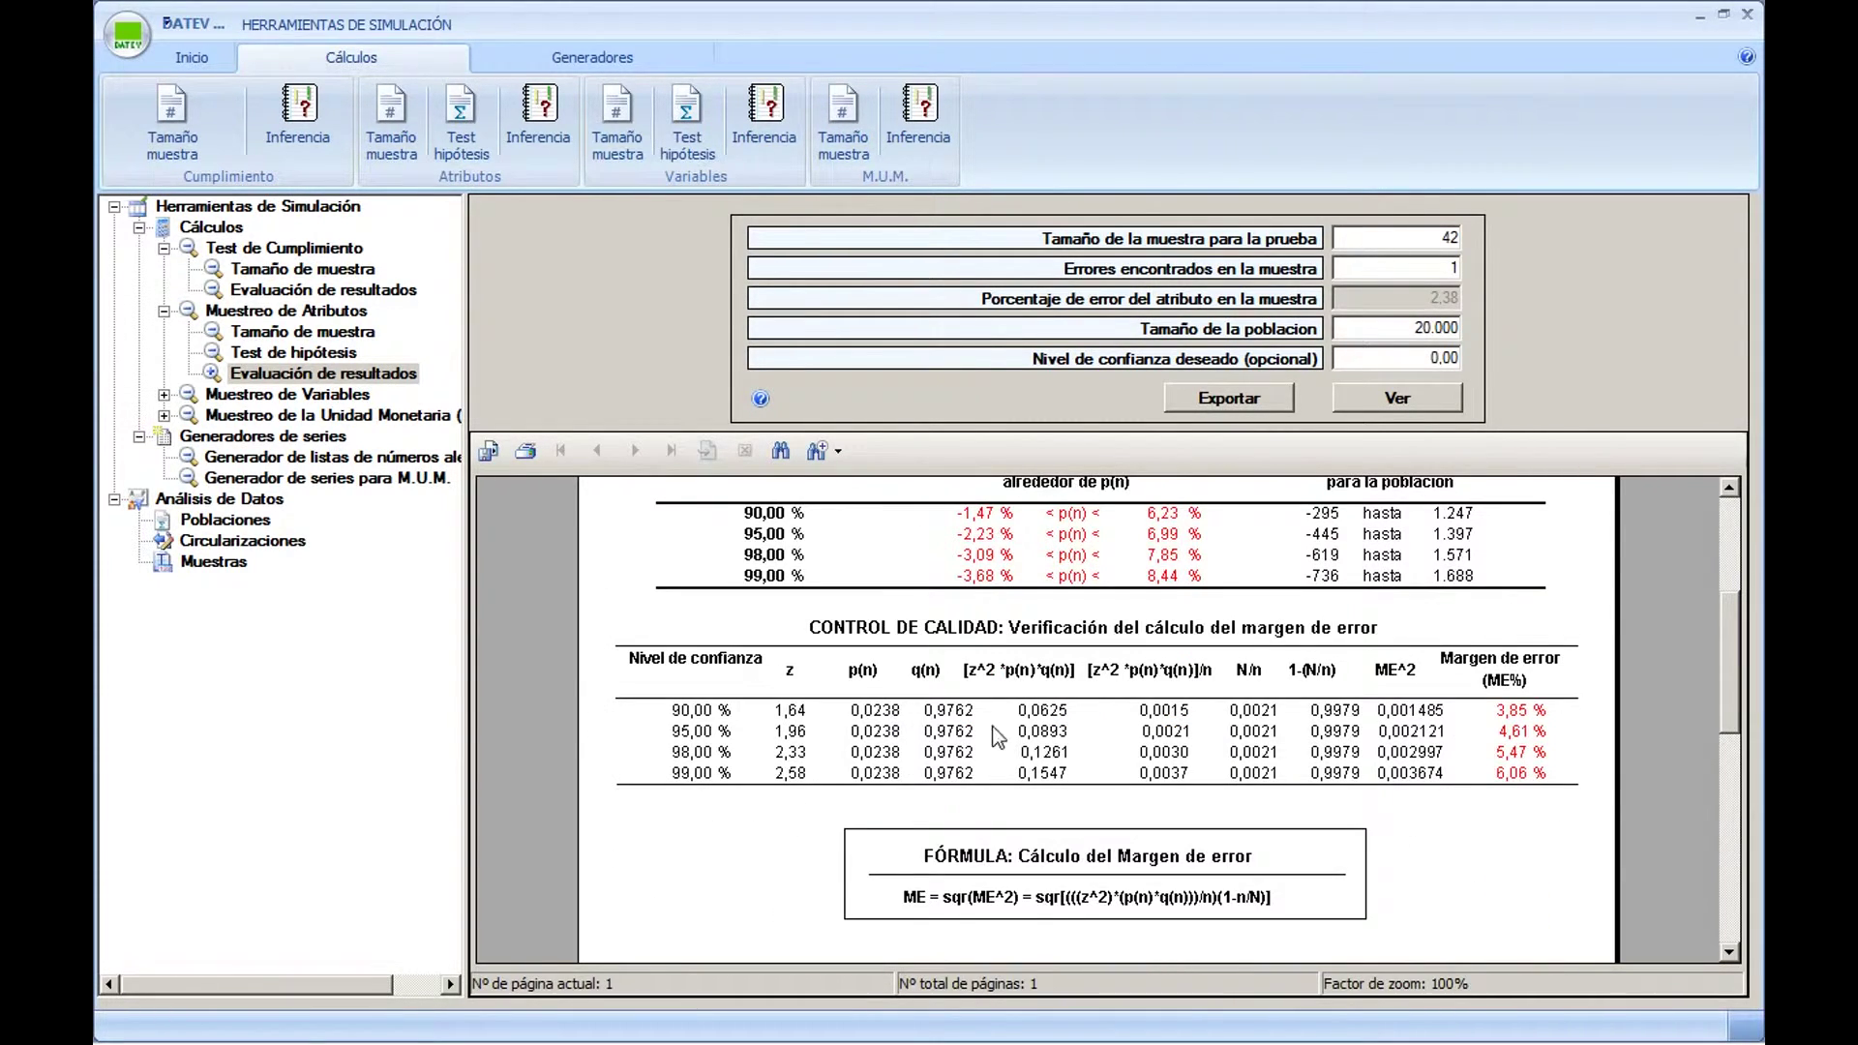
pyautogui.click(681, 737)
pyautogui.scroll(3, 1312, 740)
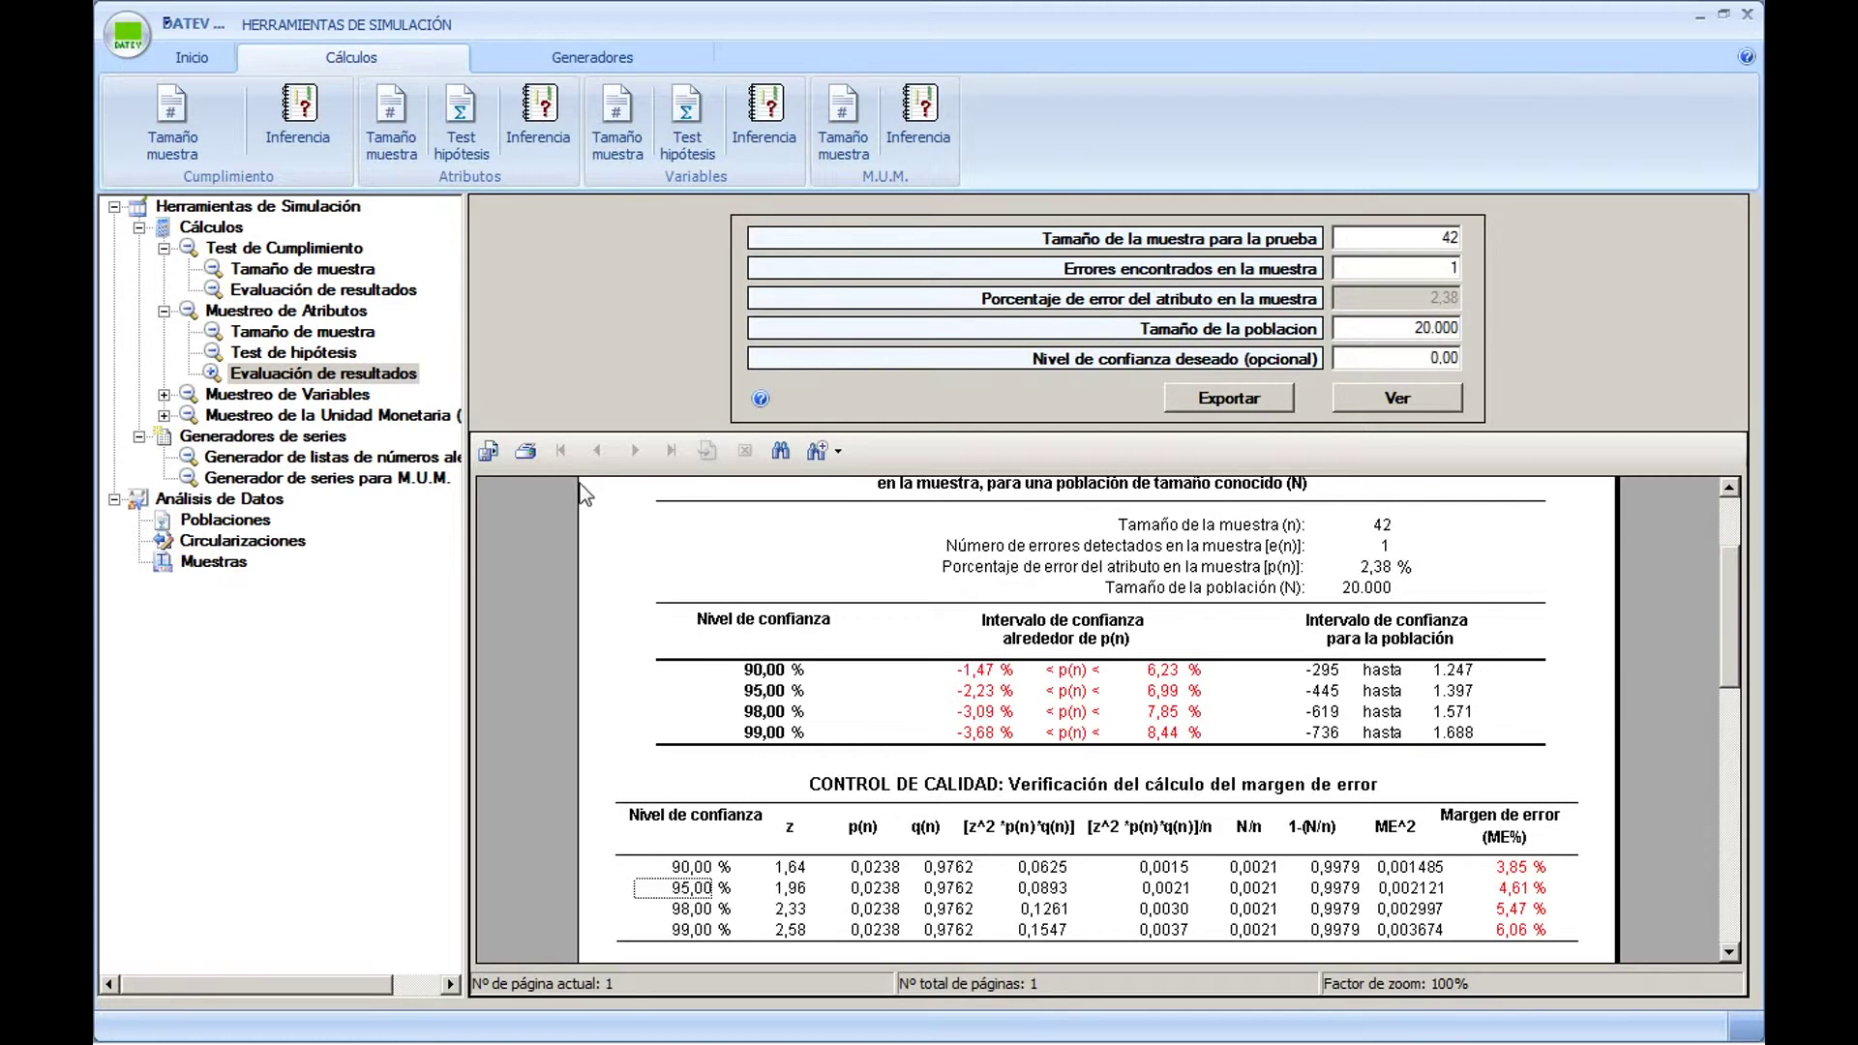
pyautogui.click(692, 592)
pyautogui.scroll(3, 692, 593)
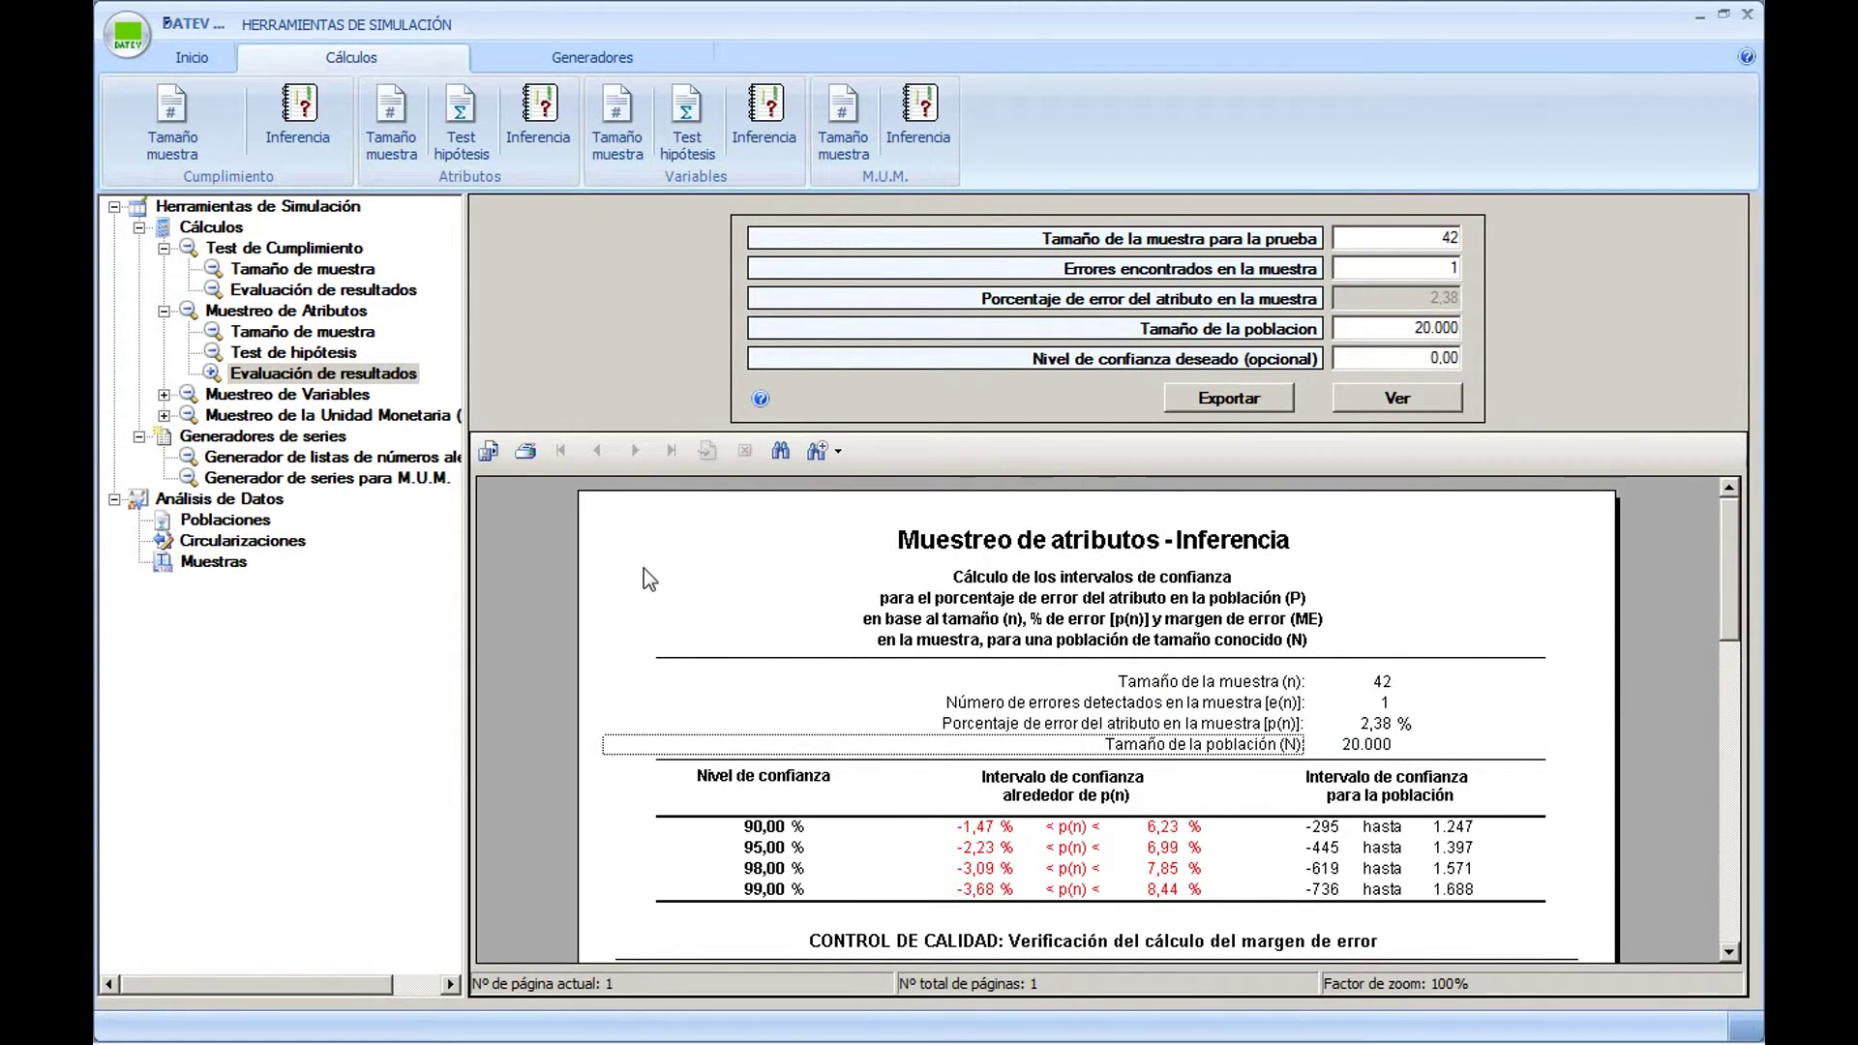
# Look over the inference report's zoom levels and print settings, leaving the print dialog without printing
pyautogui.click(838, 453)
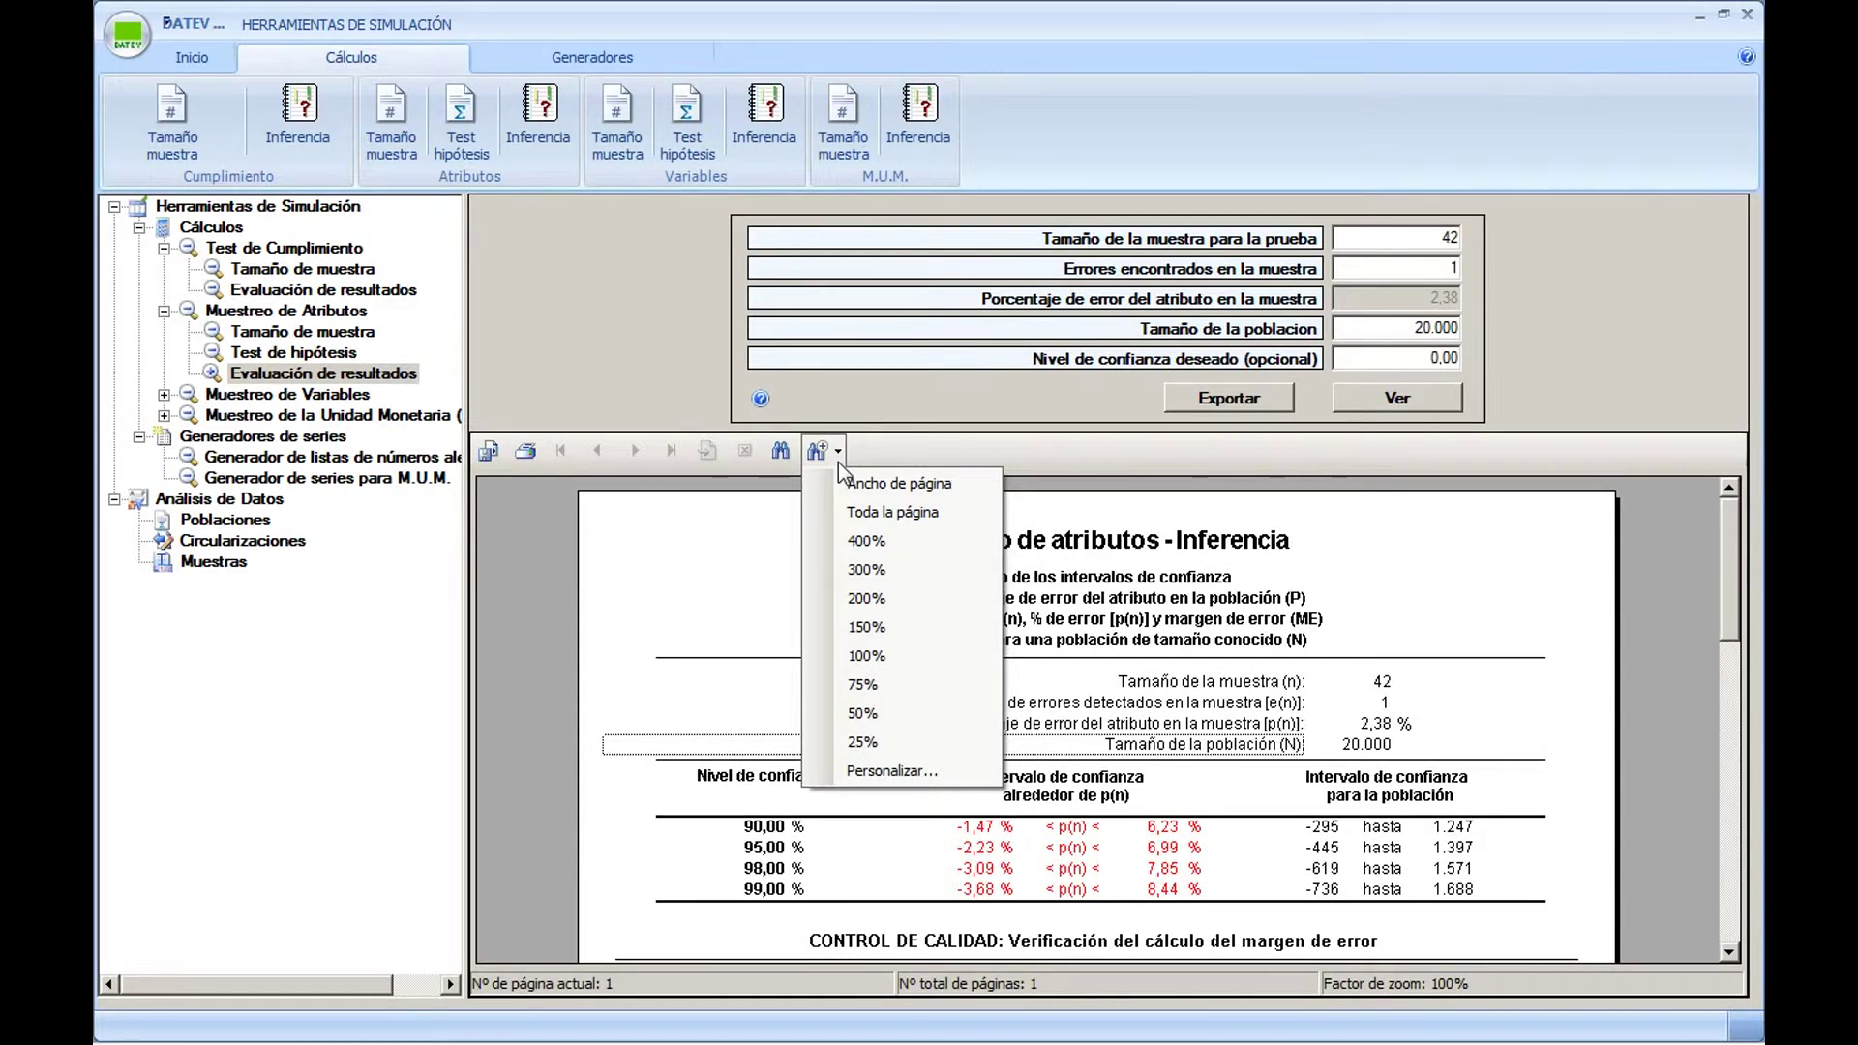
pyautogui.click(785, 461)
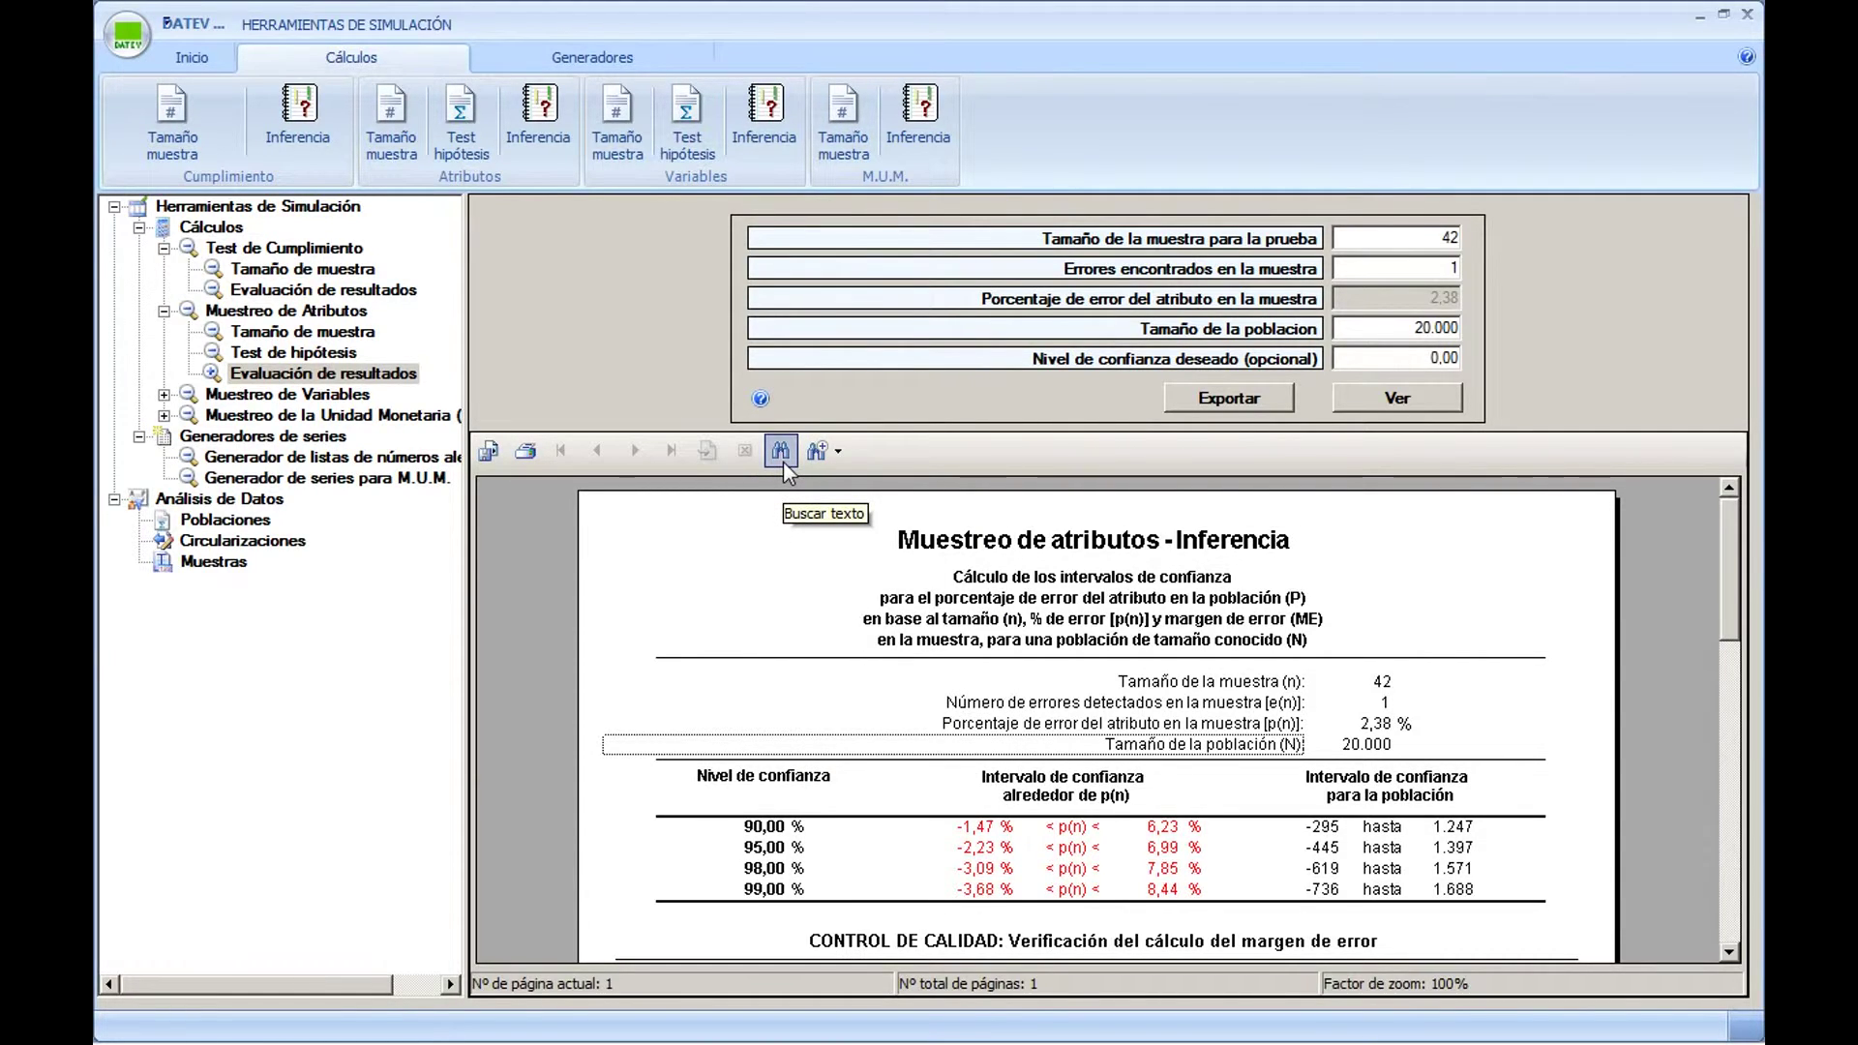
pyautogui.click(525, 453)
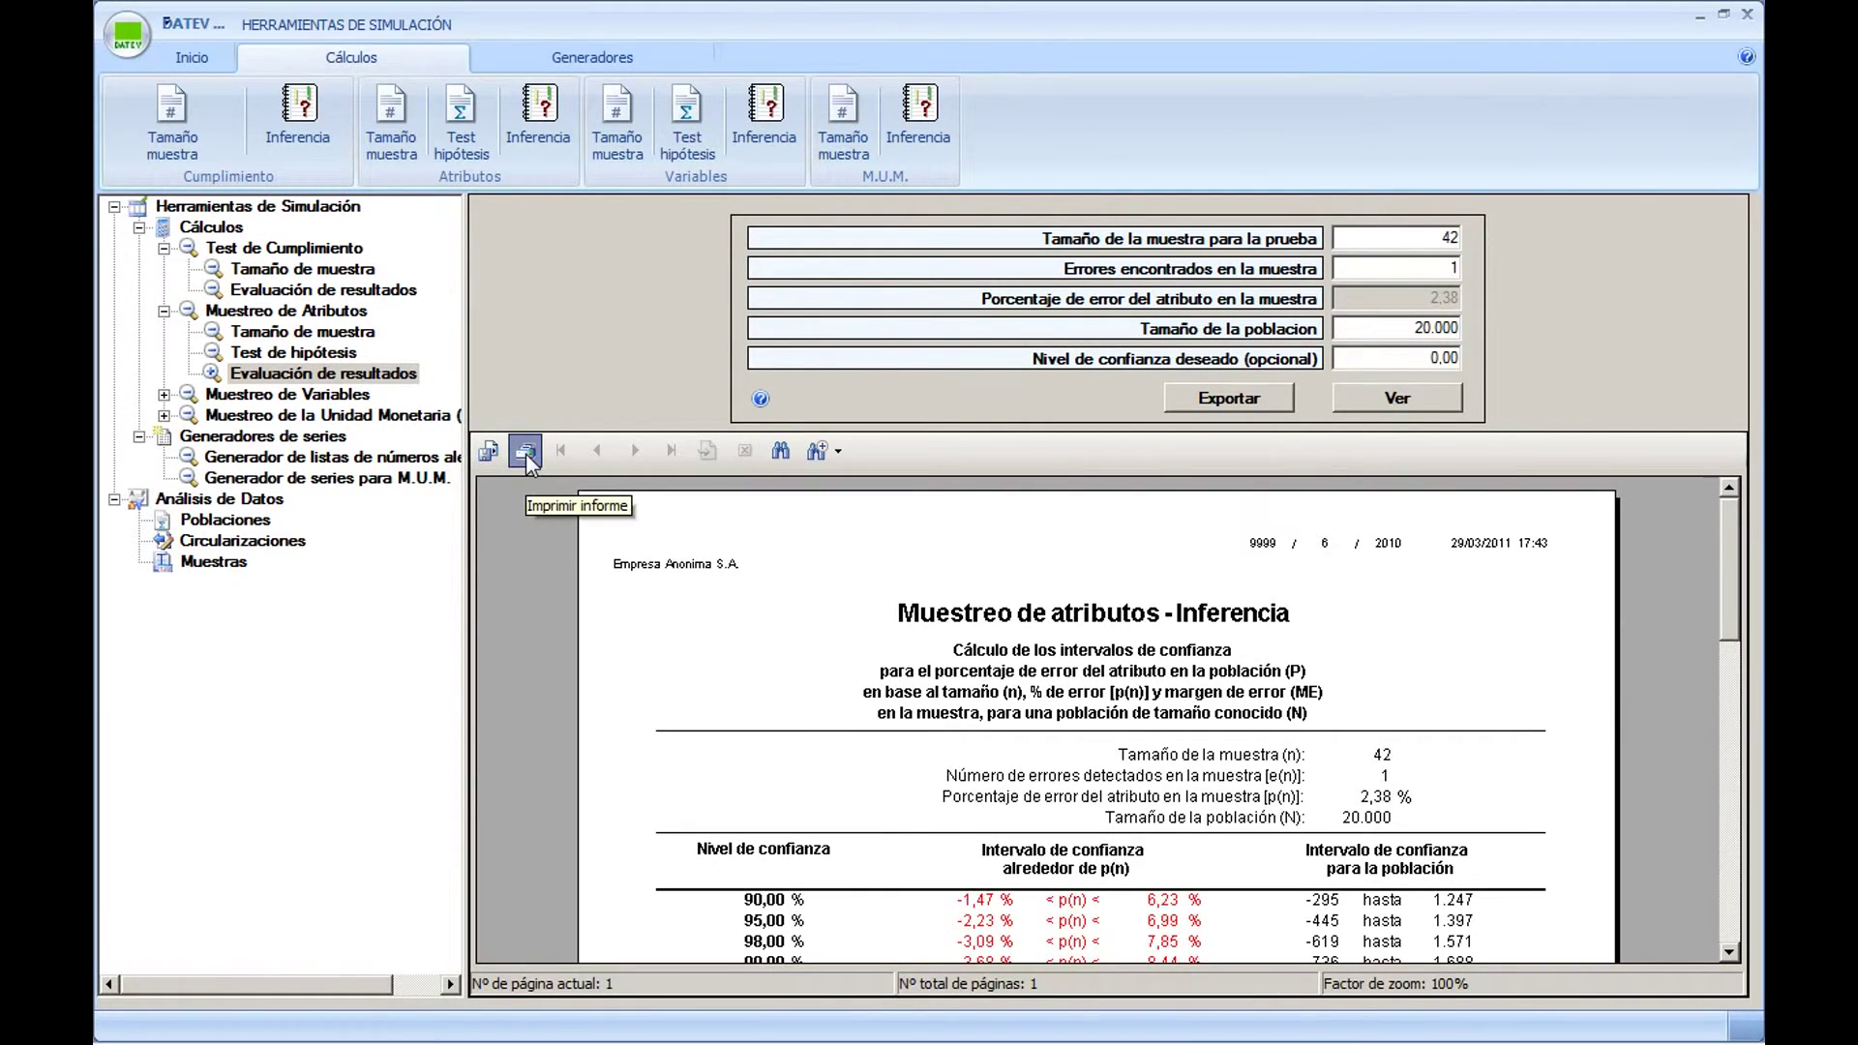
pyautogui.click(525, 453)
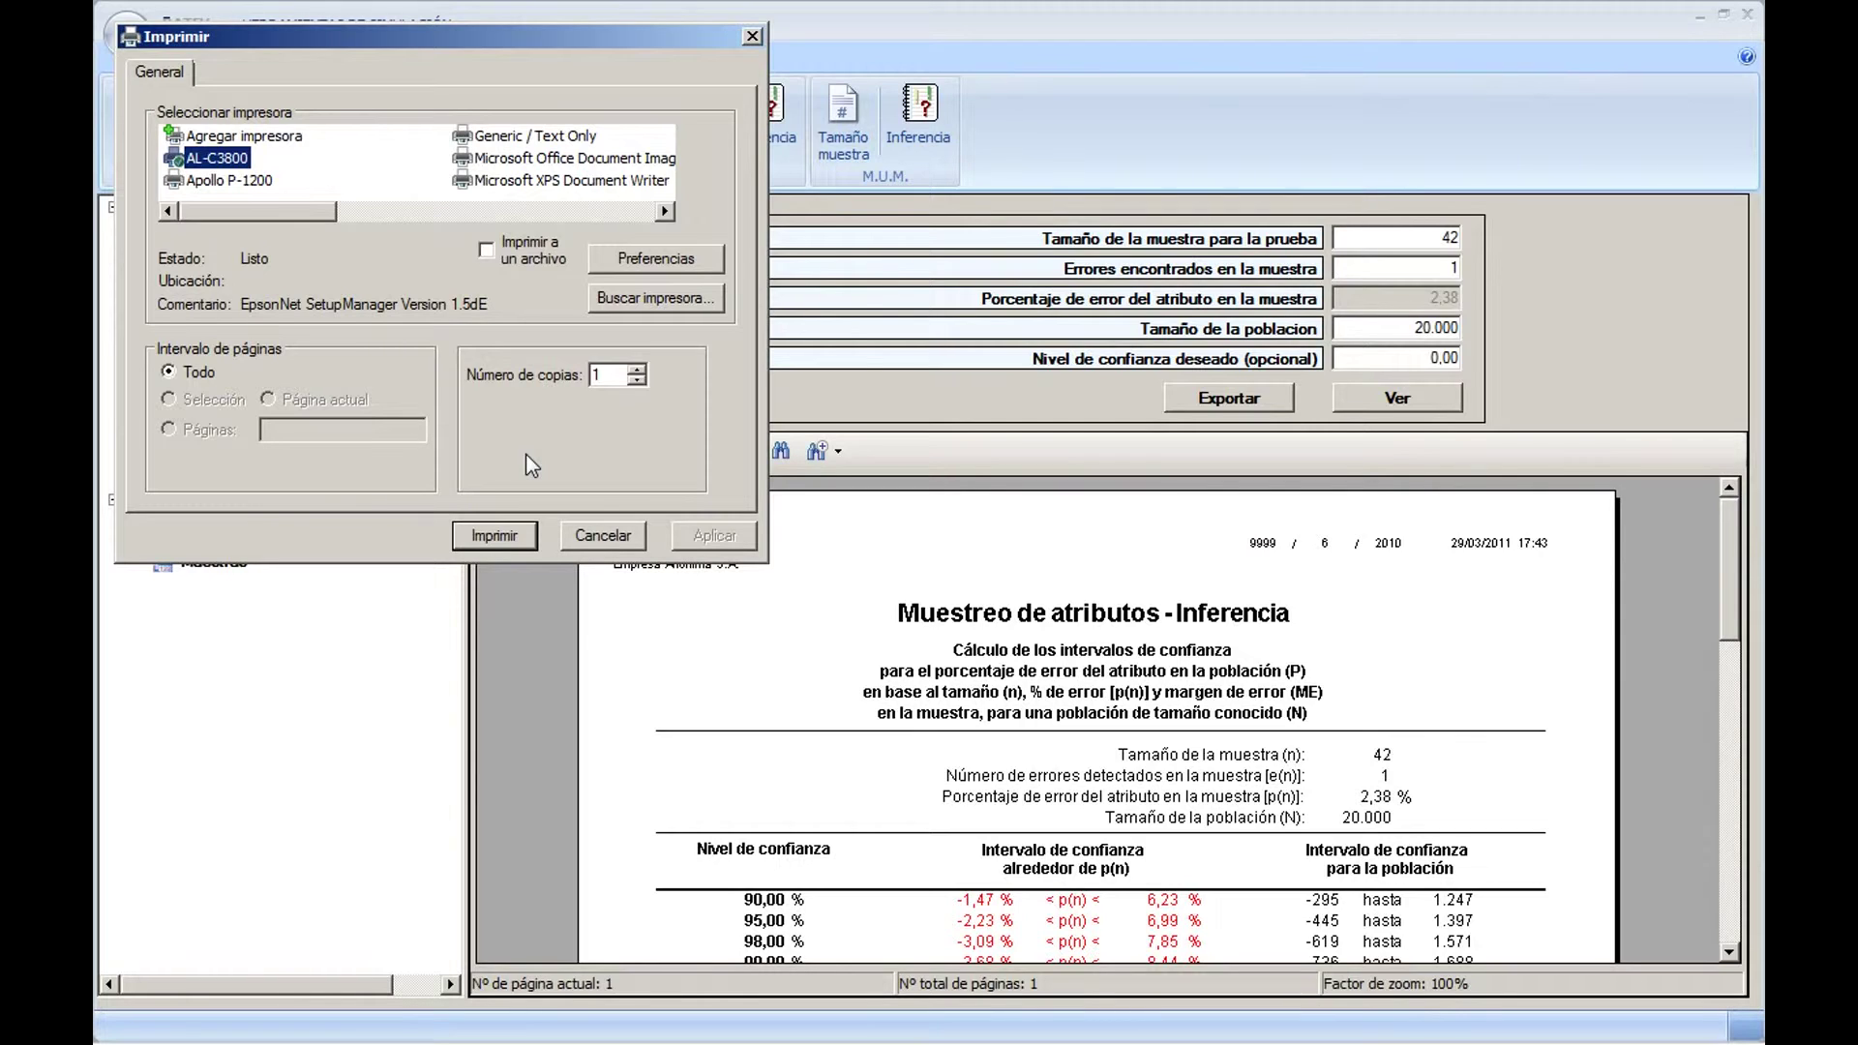
pyautogui.click(600, 535)
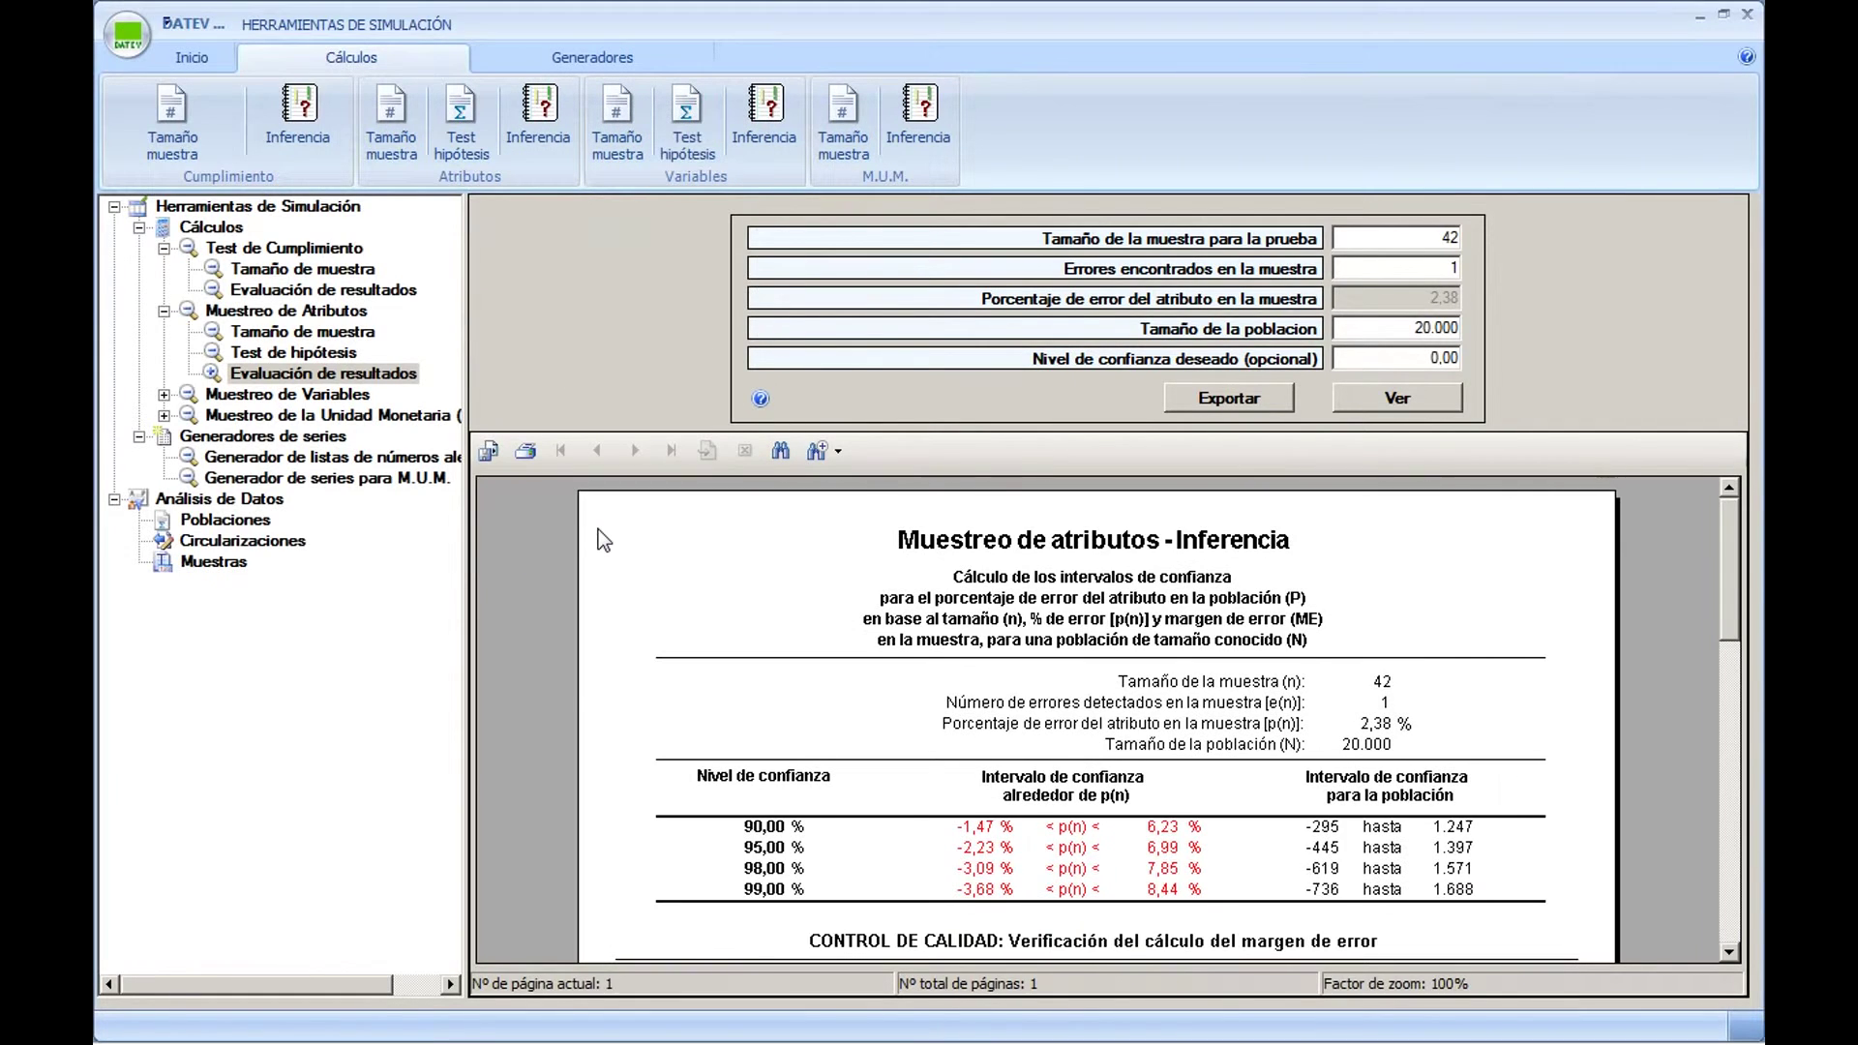
# Inspect the Crystal Reports export dialog and the PDF save dialog for the evaluation report, leaving both without saving
pyautogui.click(488, 451)
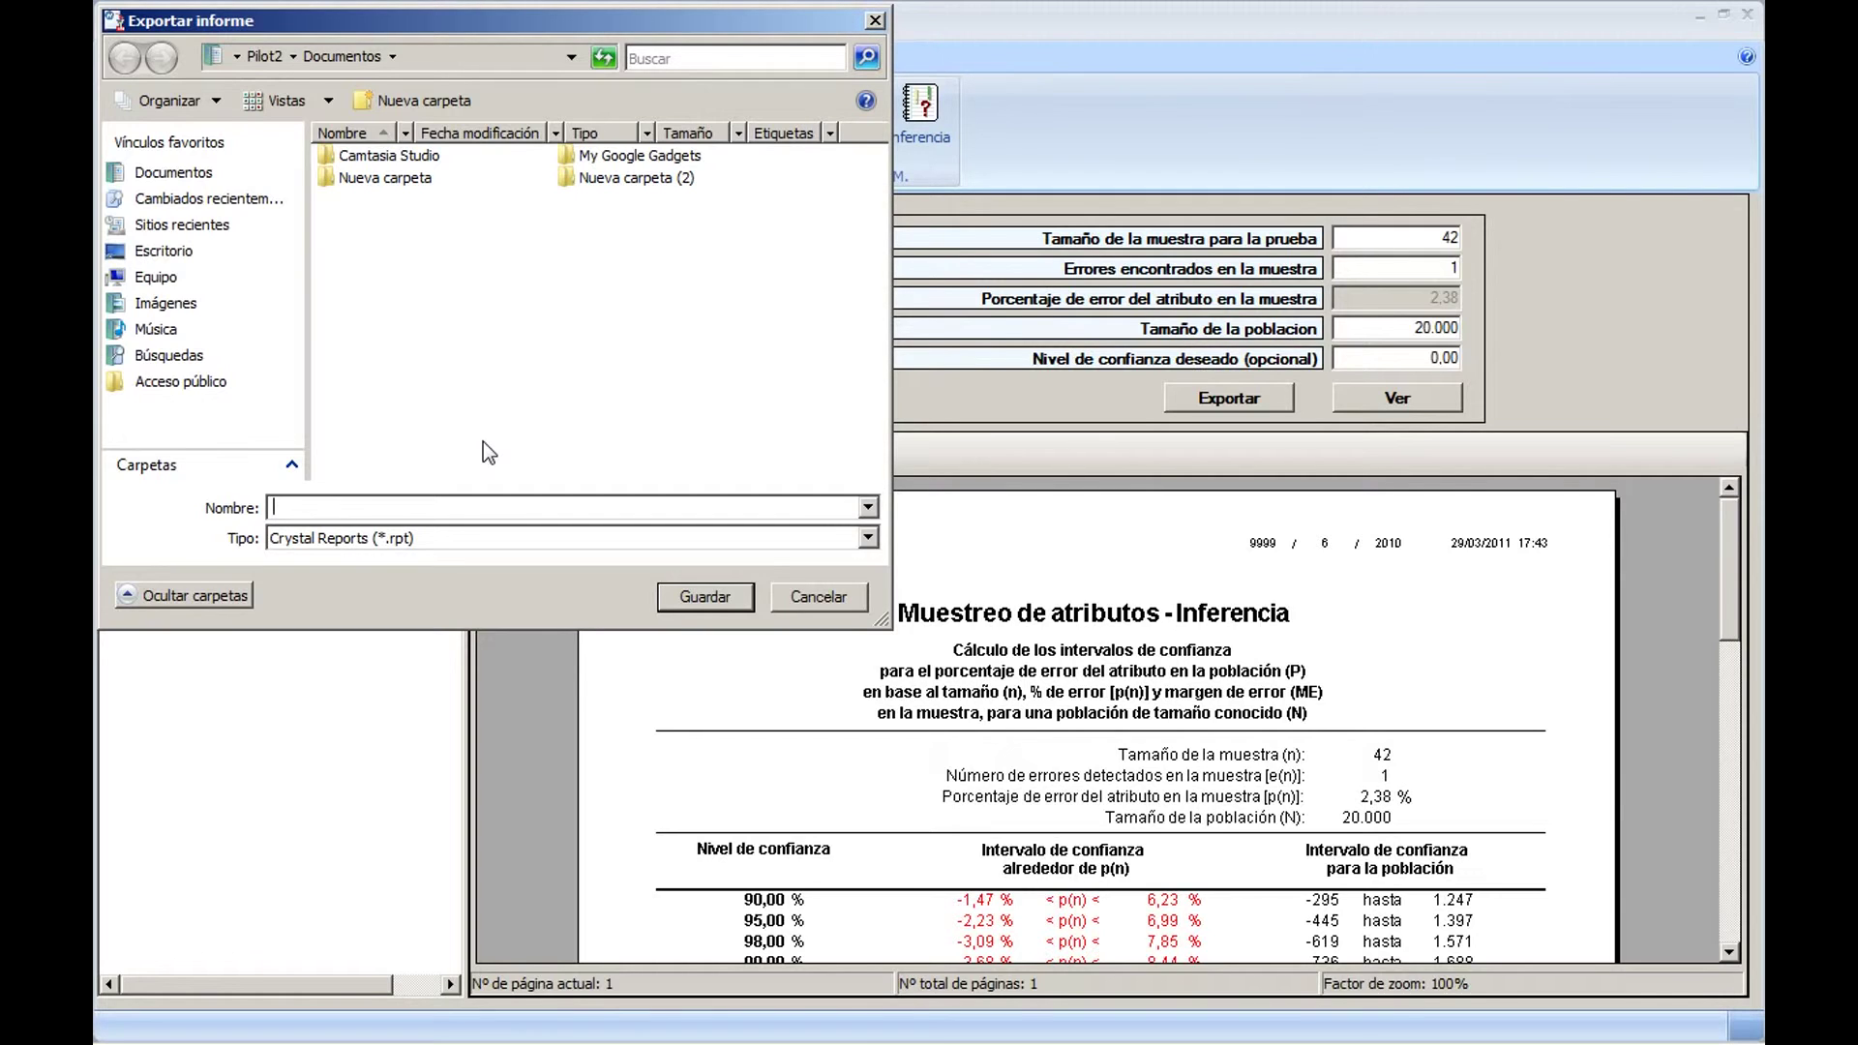
pyautogui.click(785, 600)
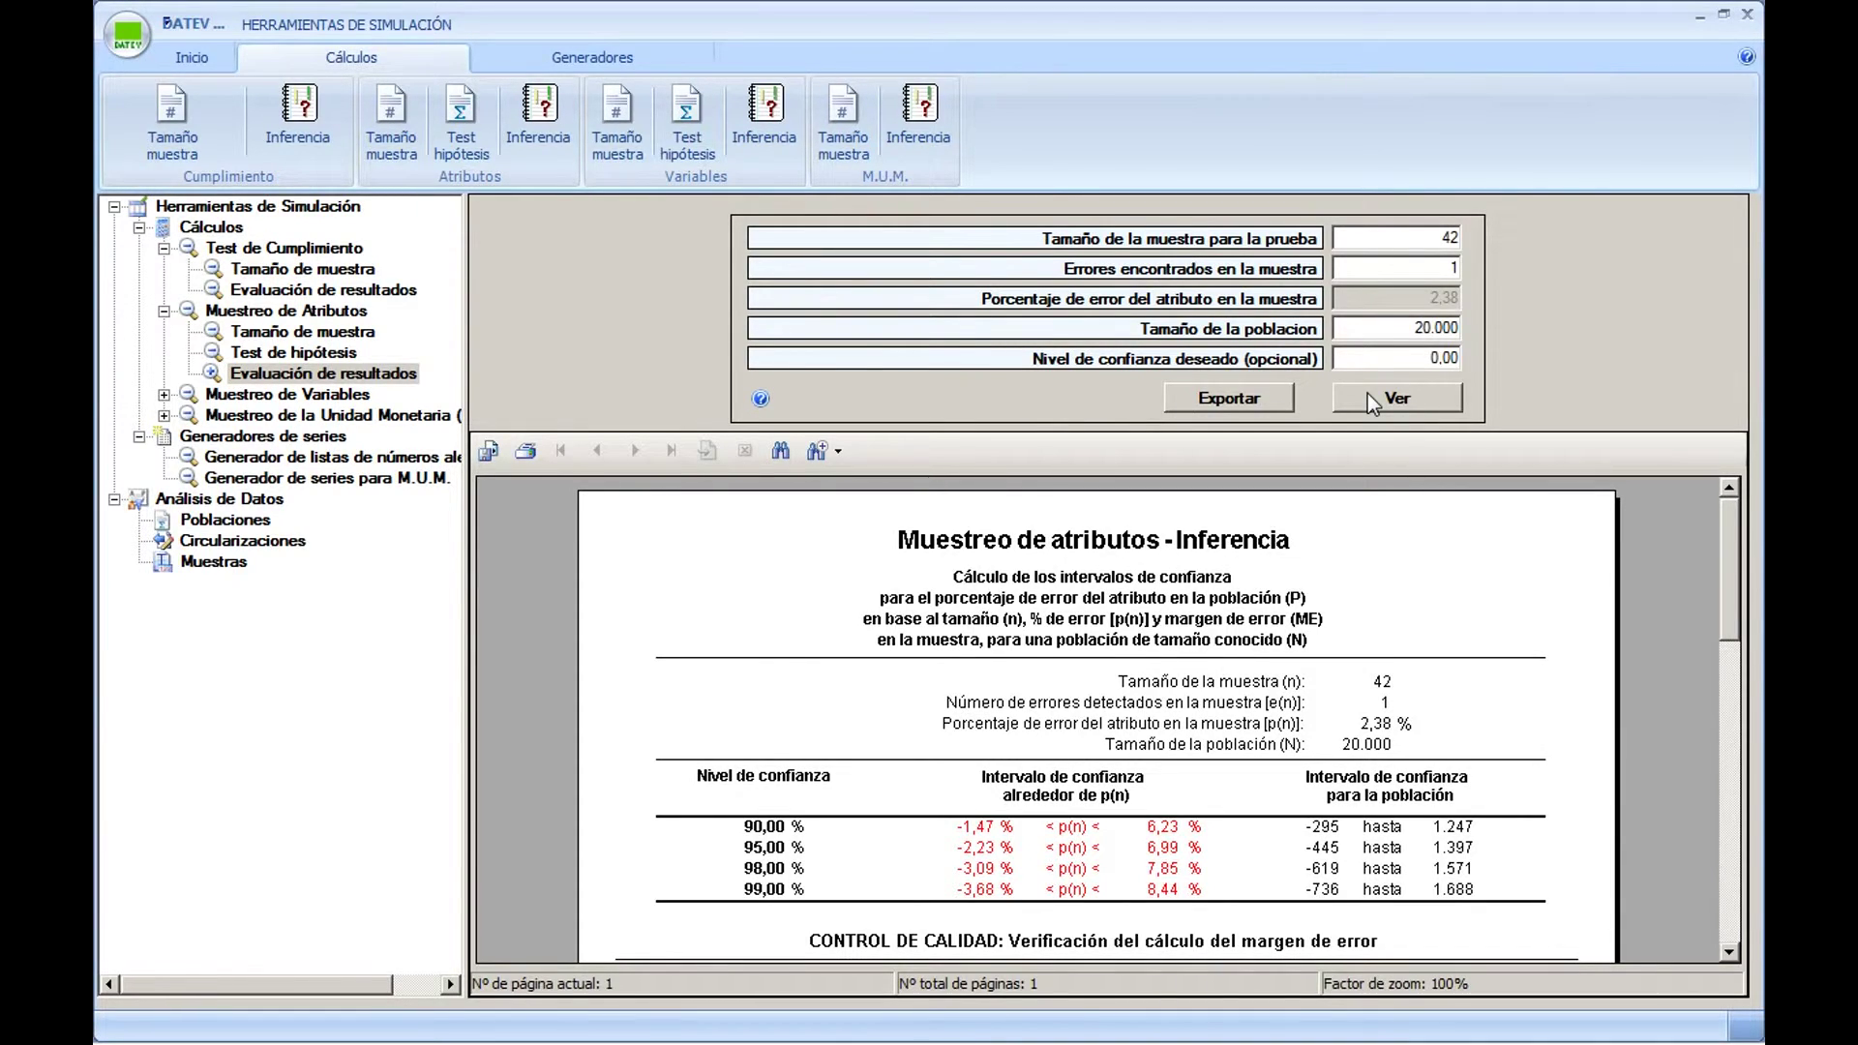
pyautogui.click(1230, 398)
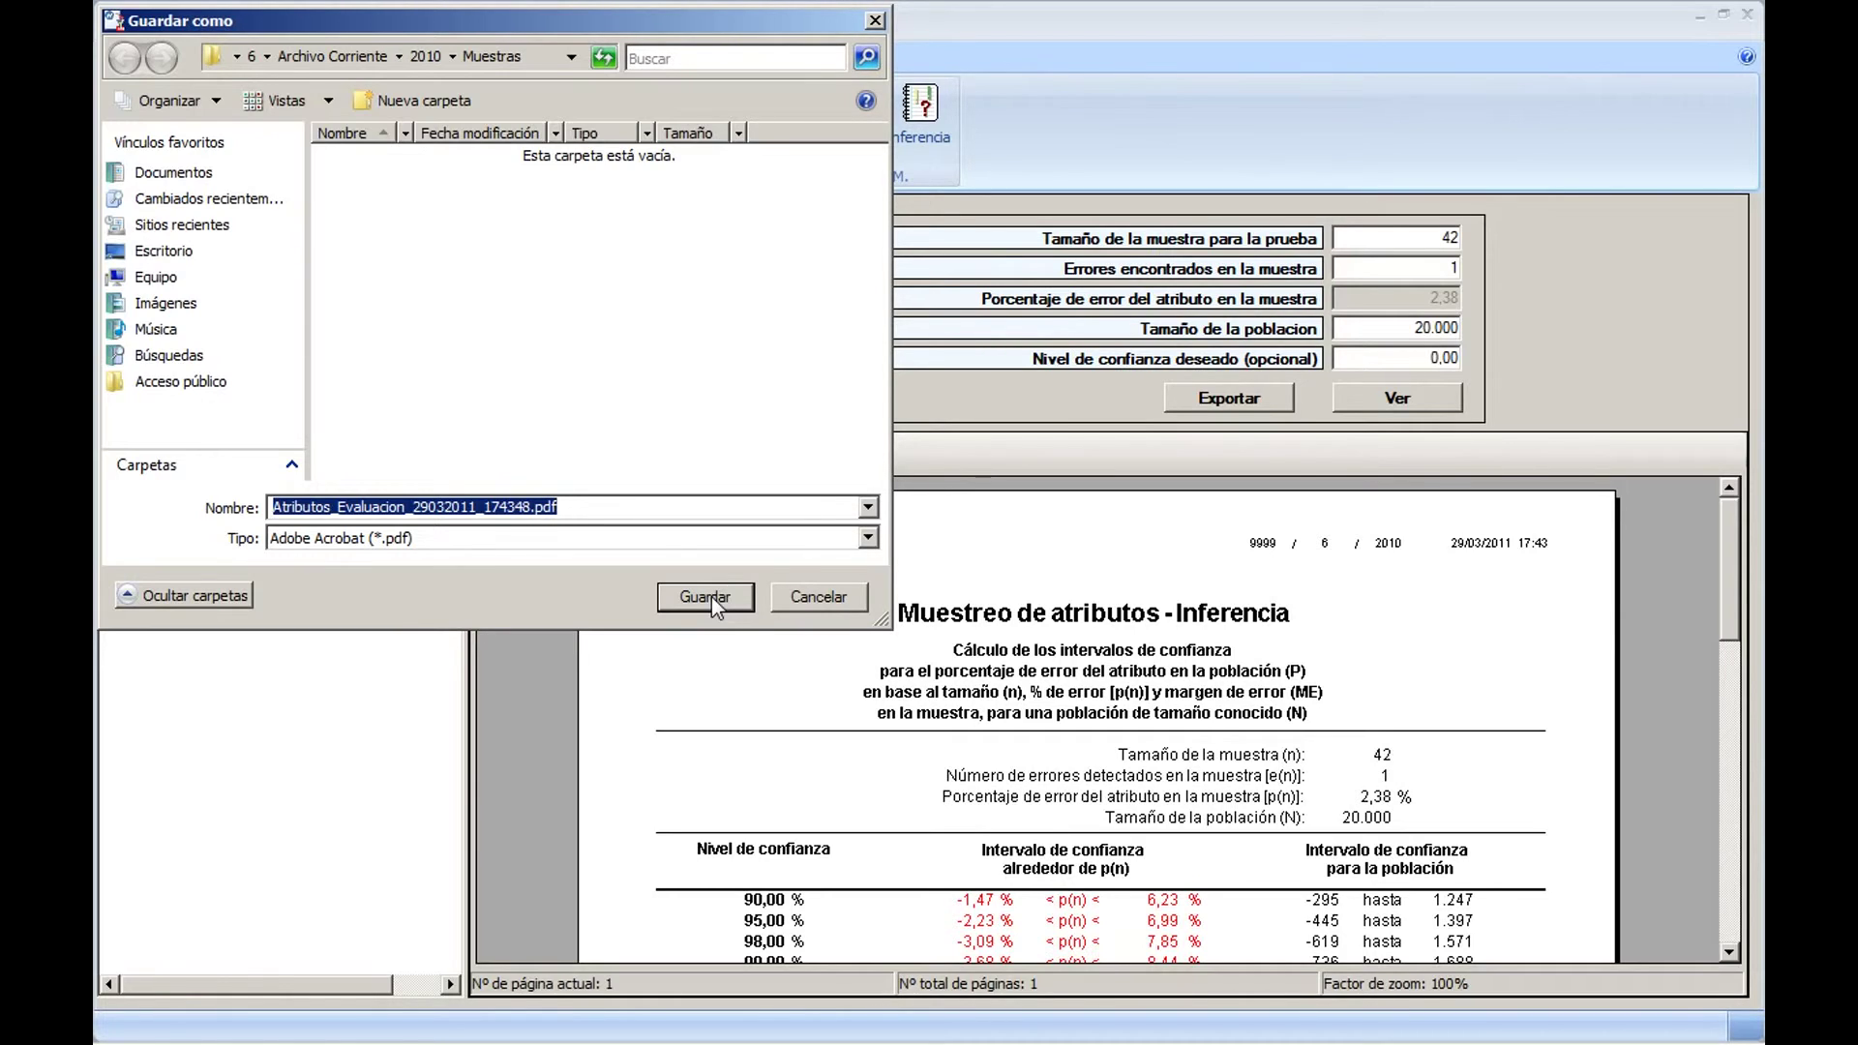
pyautogui.click(790, 600)
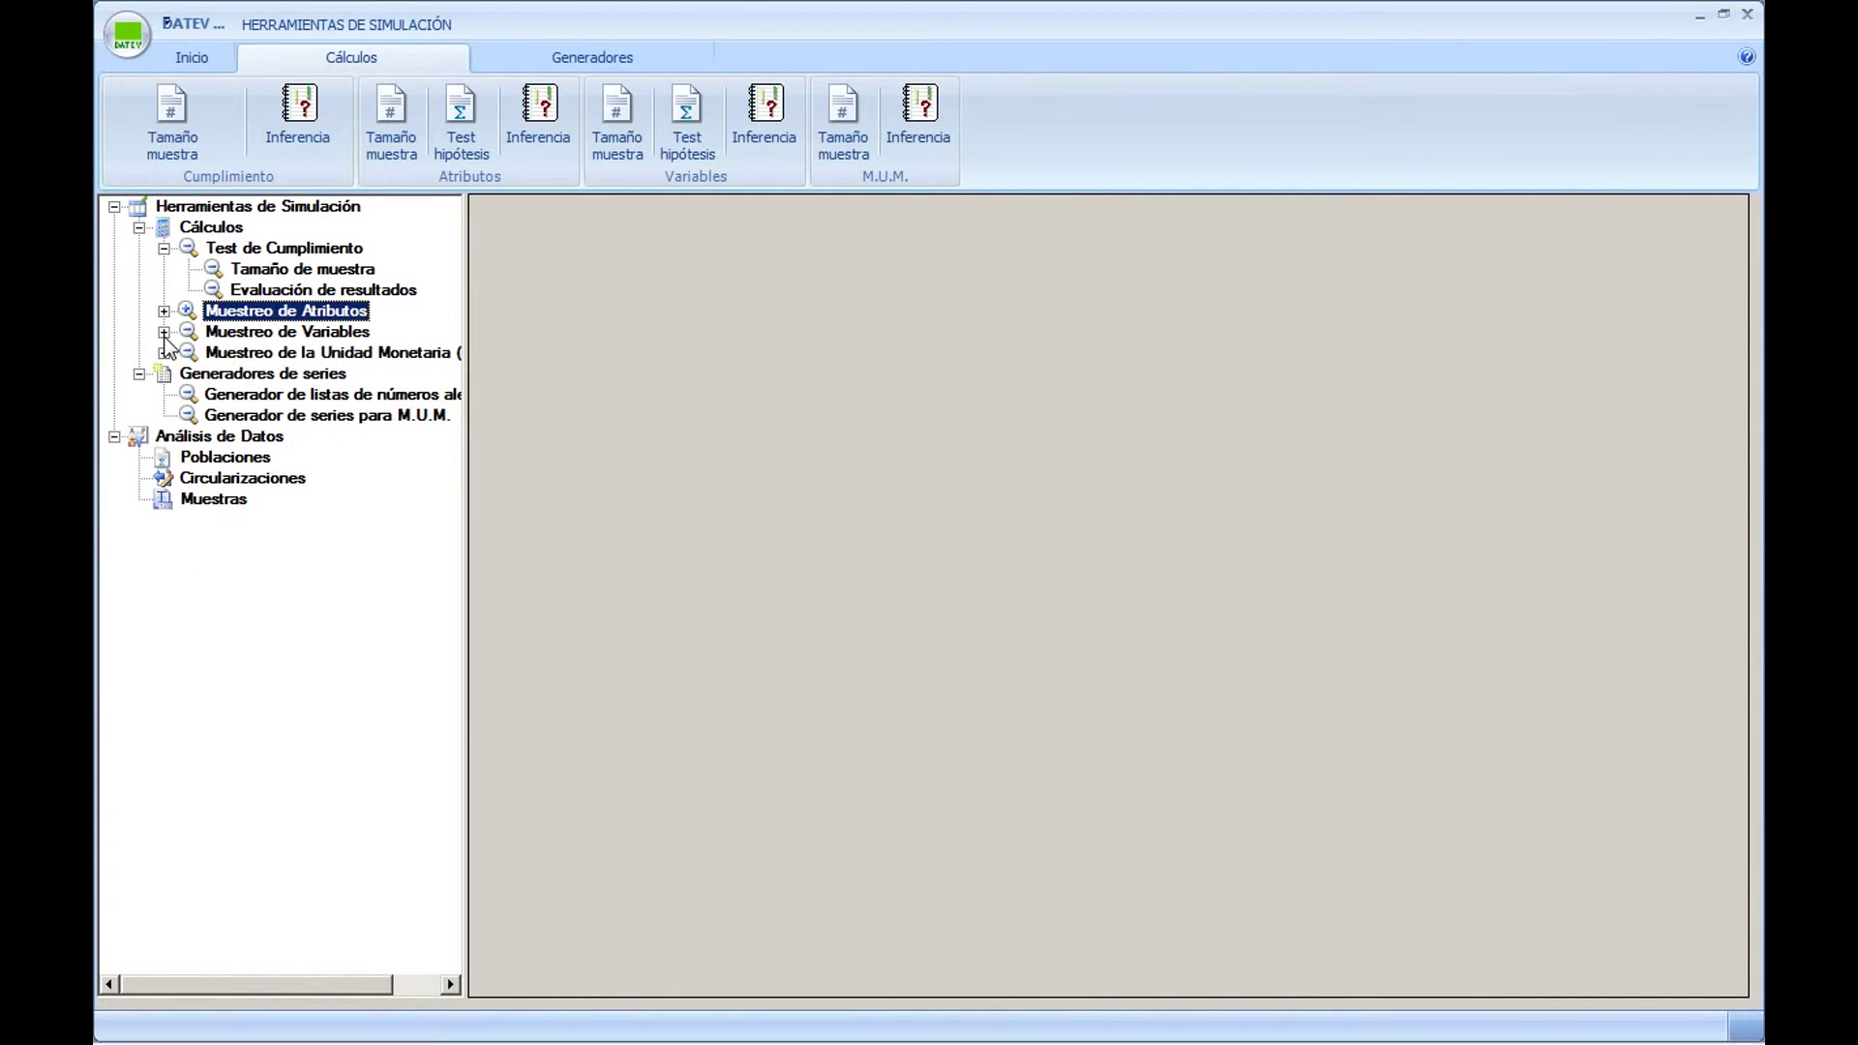
# Review the variables, monetary unit and attribute sampling tools, viewing the MUM sample size, series generator and results evaluation forms
pyautogui.click(164, 331)
pyautogui.click(164, 416)
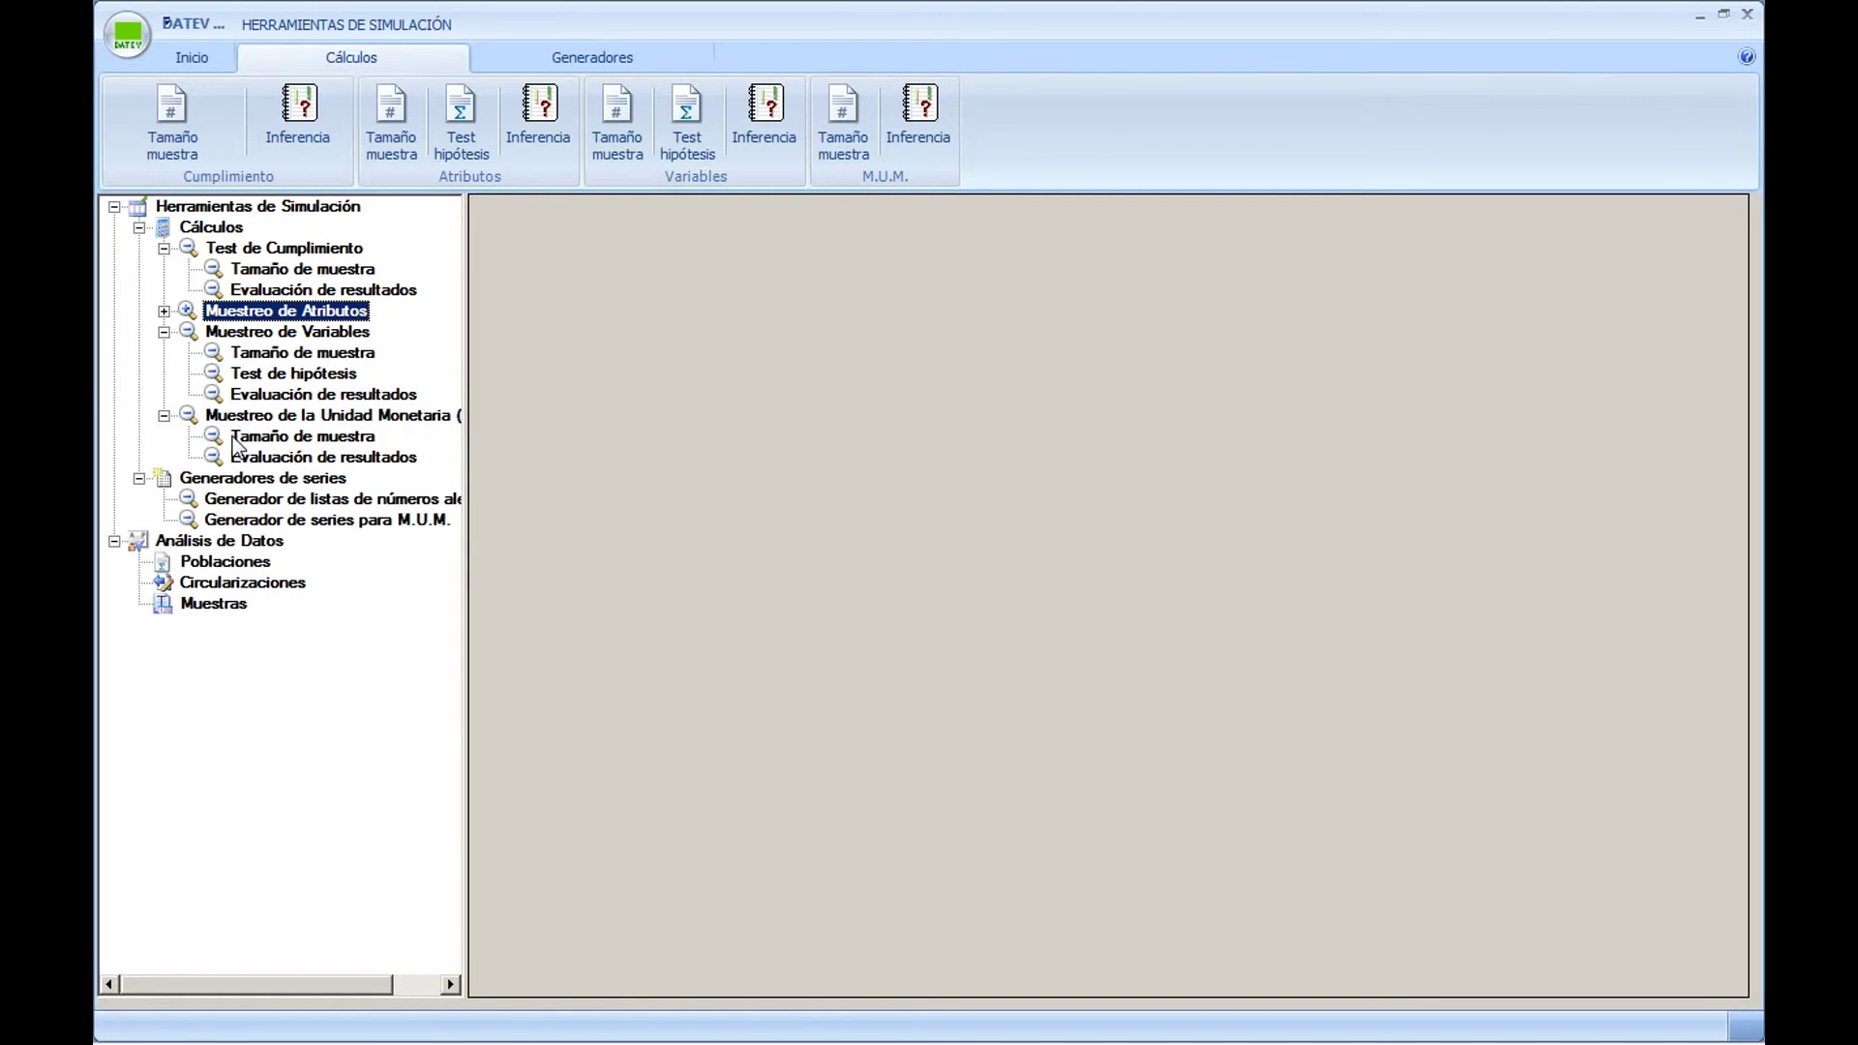
pyautogui.click(296, 437)
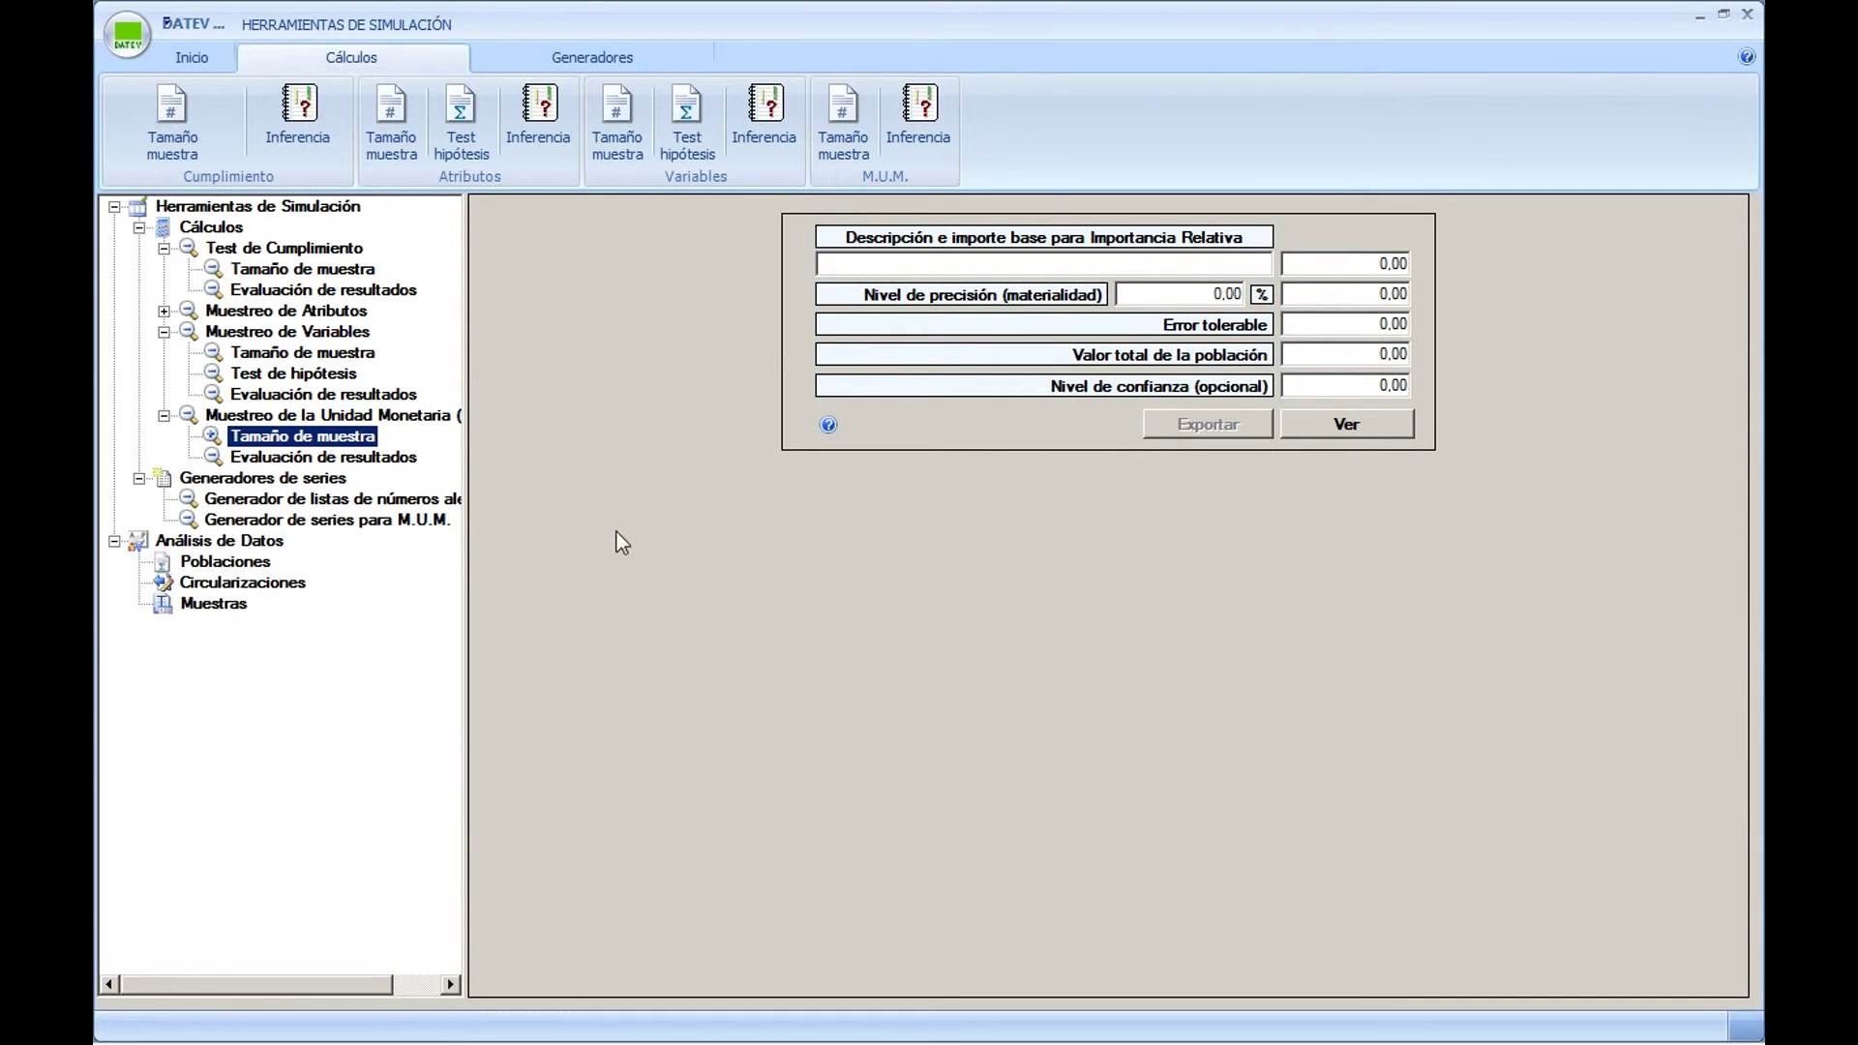
pyautogui.click(339, 521)
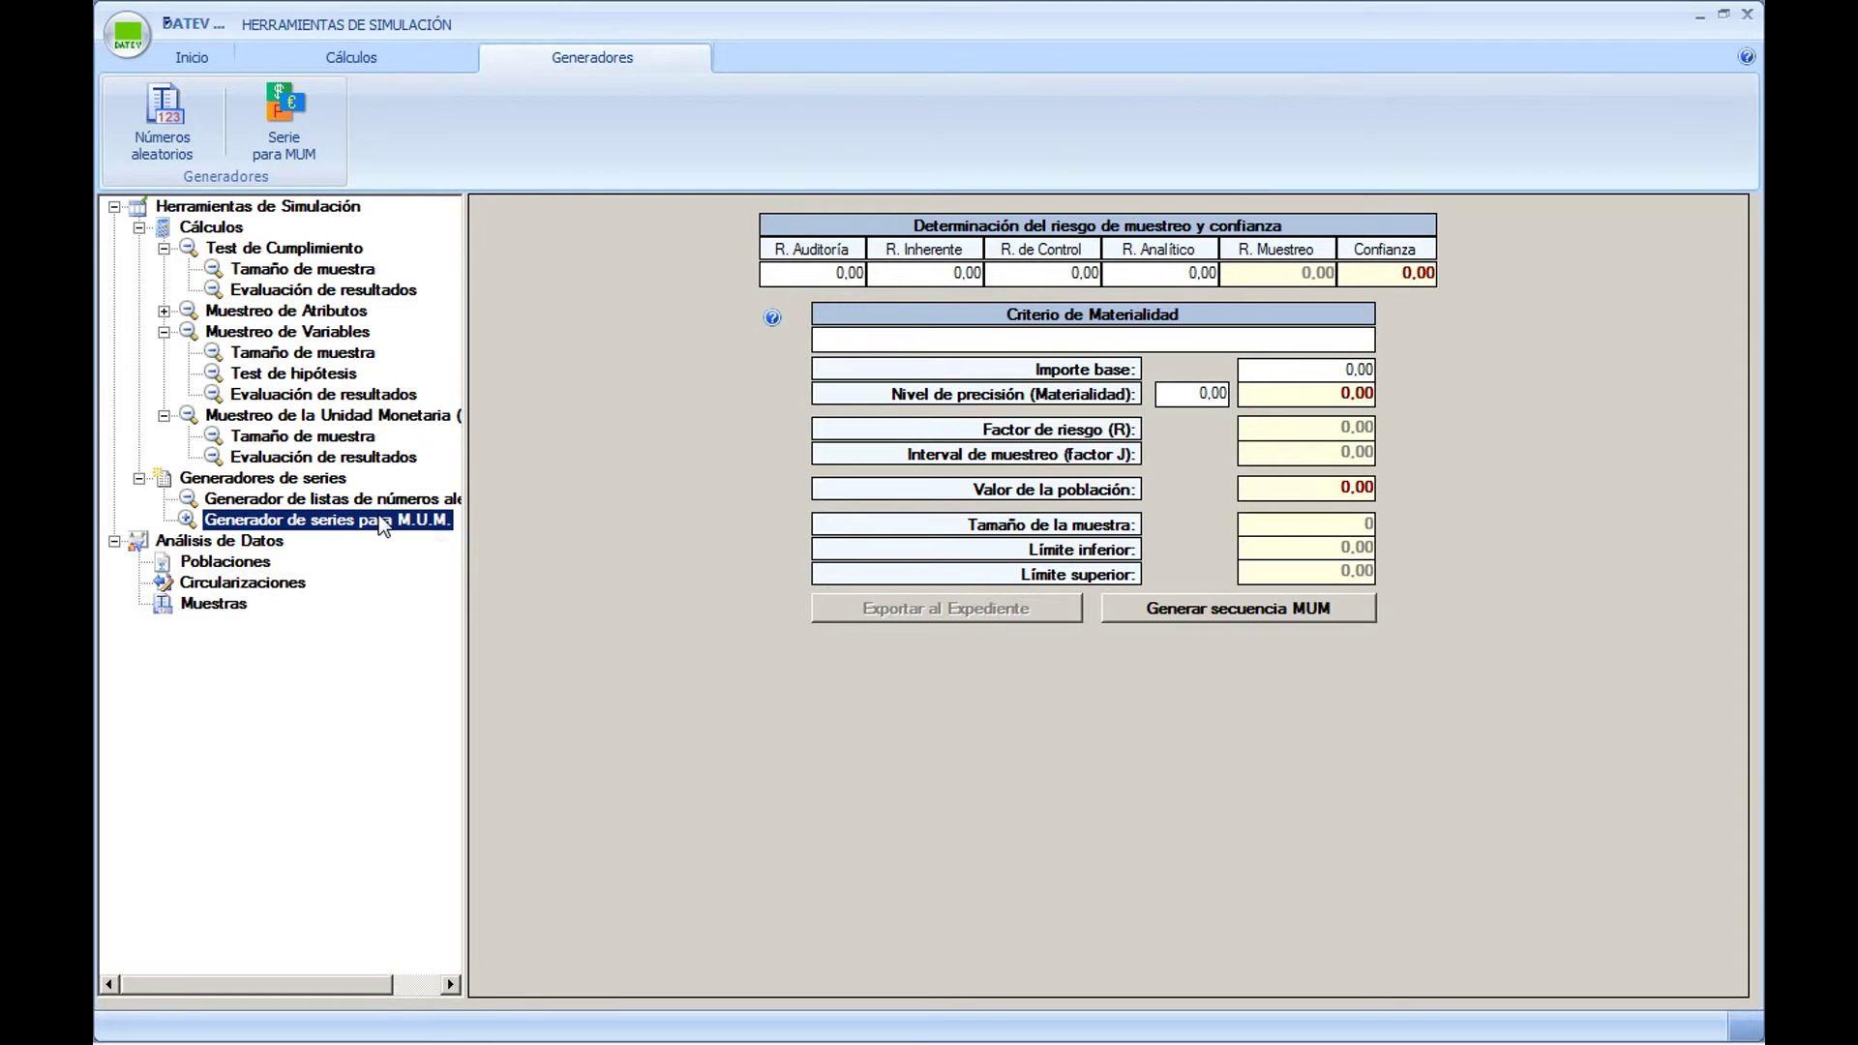
pyautogui.click(372, 458)
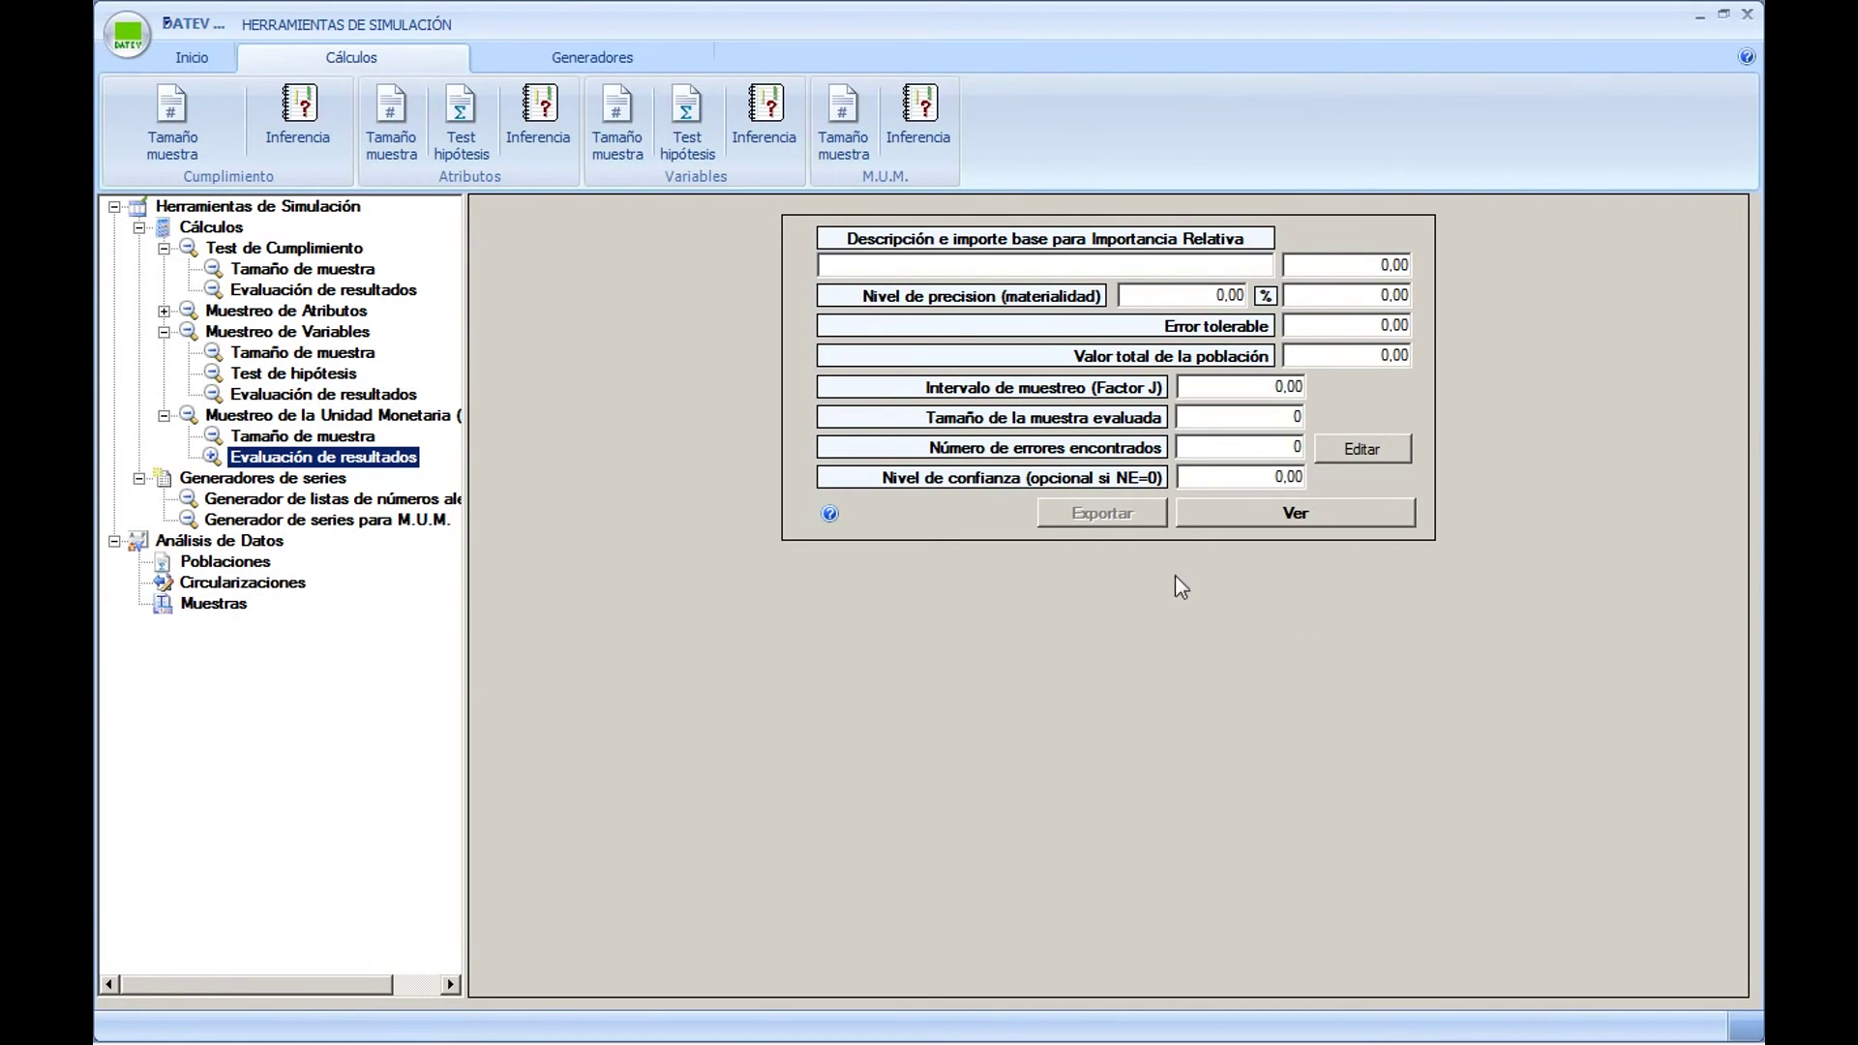
pyautogui.click(277, 207)
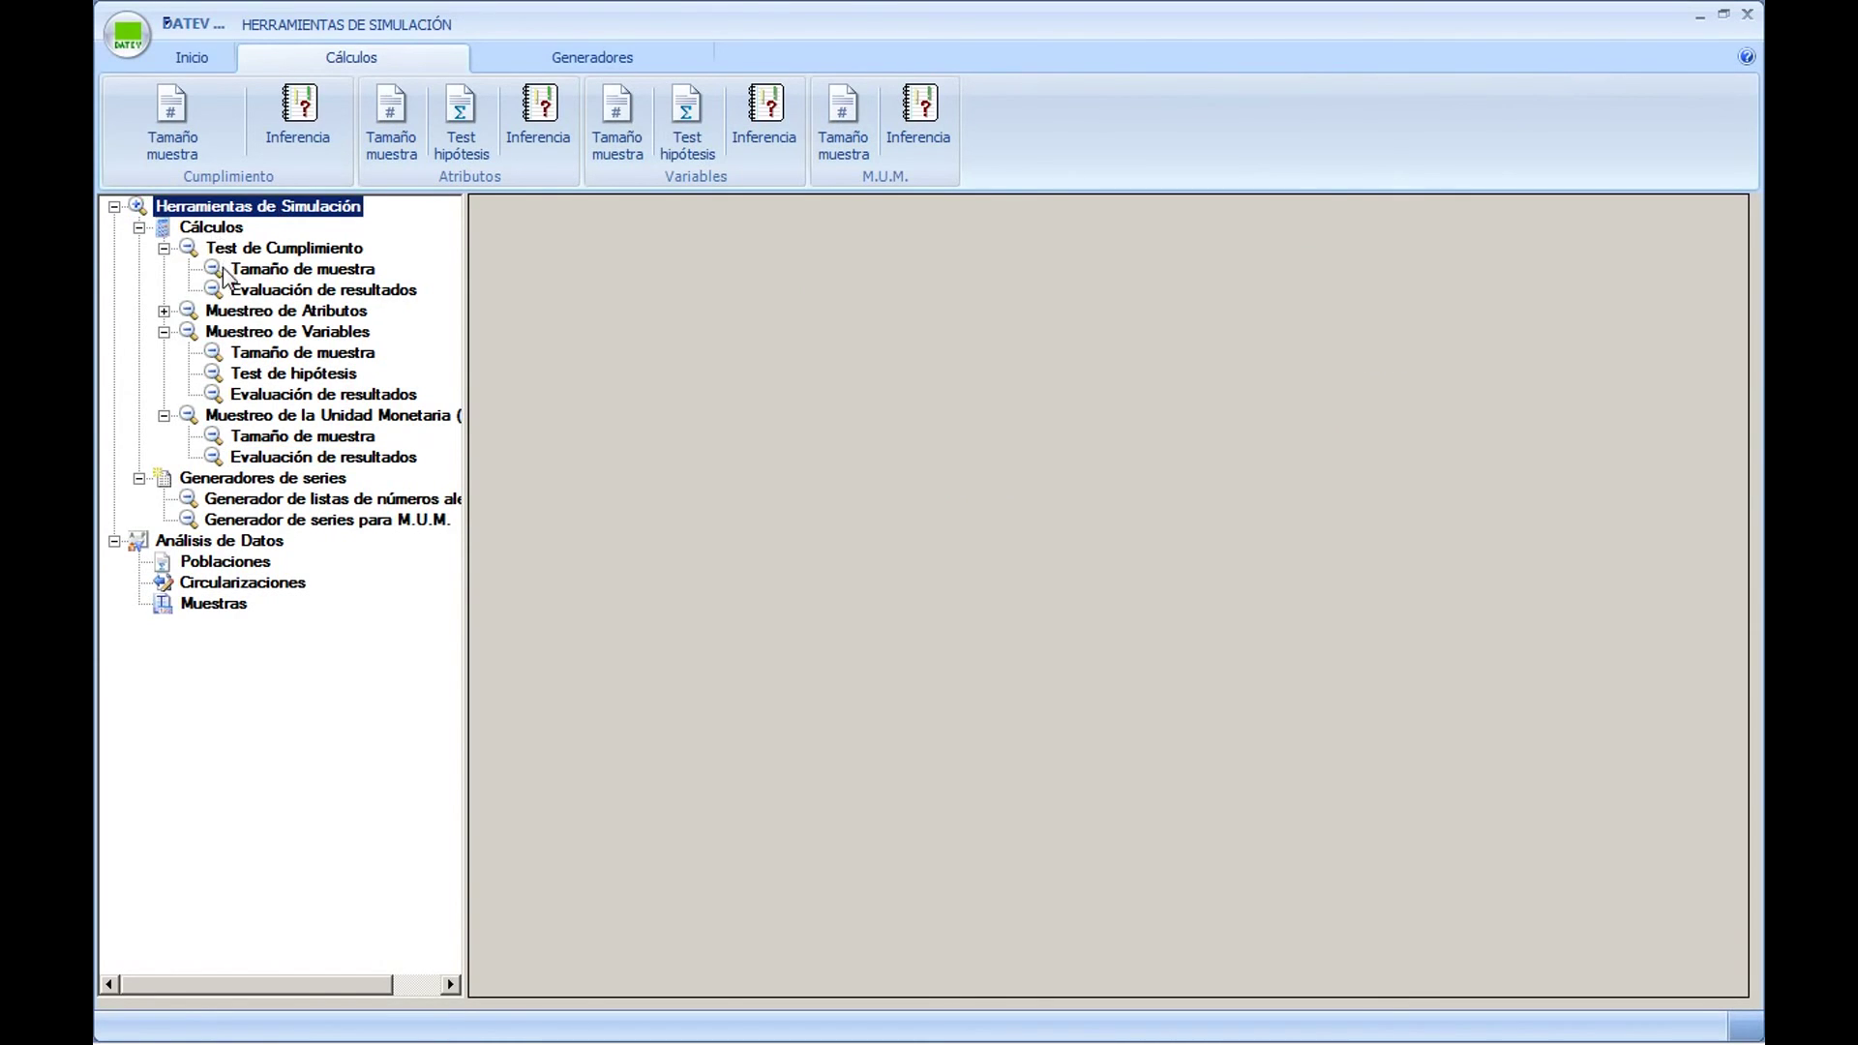
pyautogui.click(164, 311)
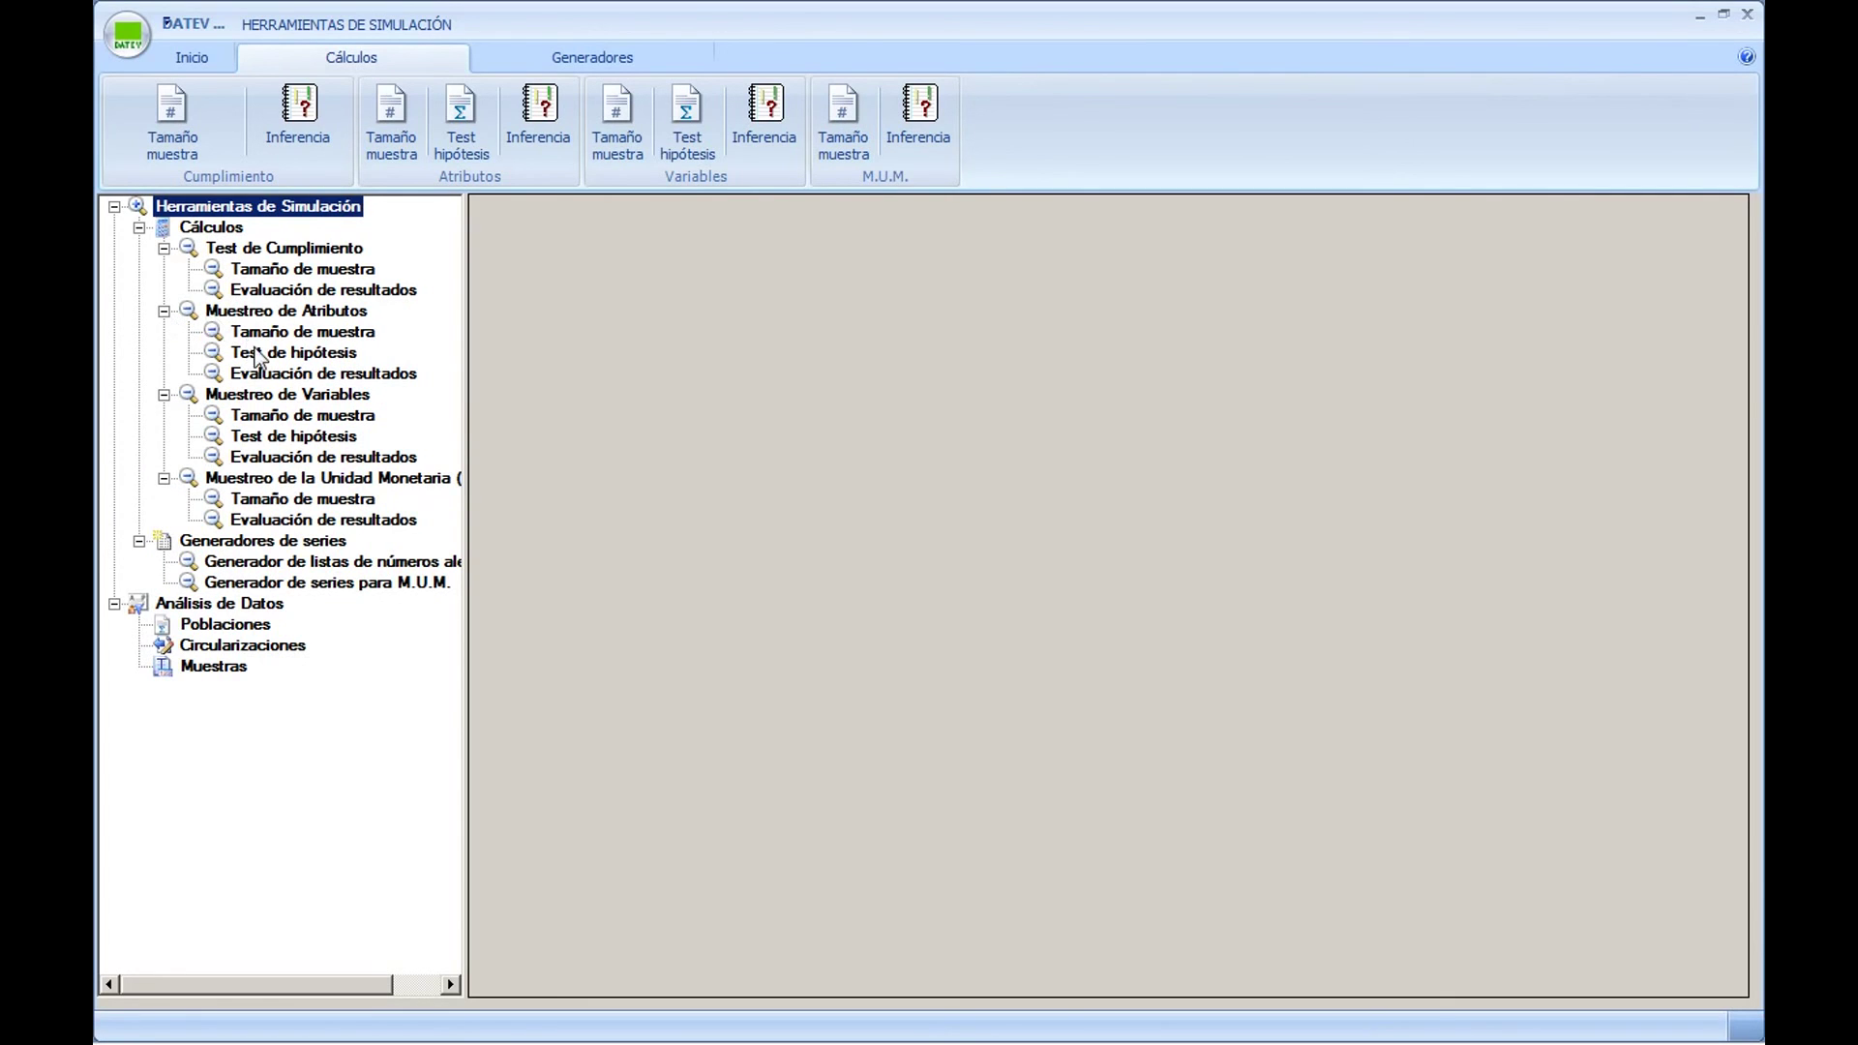